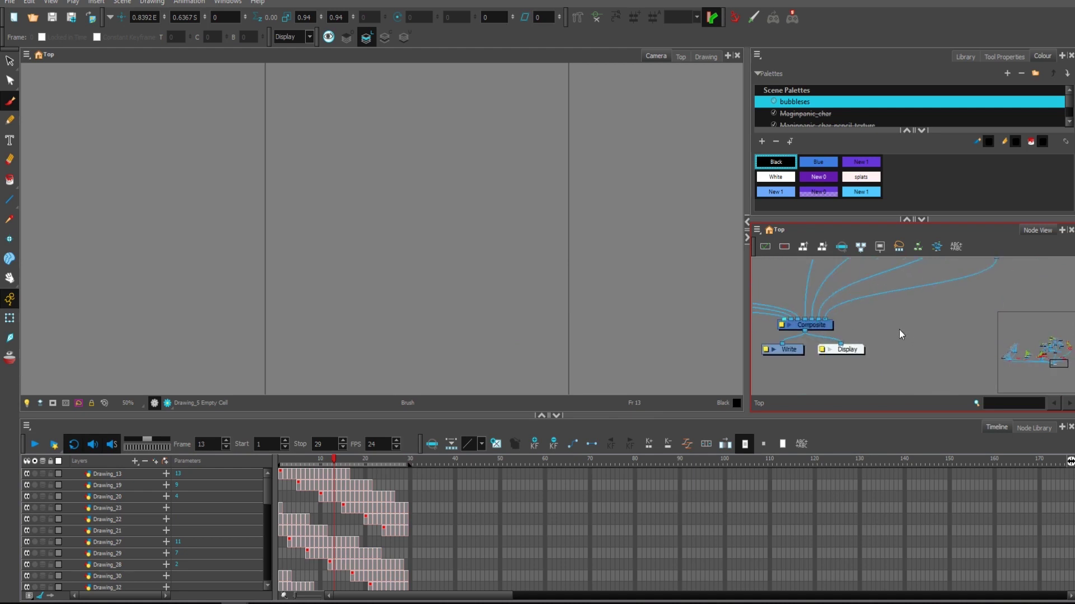
Add a vector drawing layer and connect its node to the Composite node.
{"action": "left_click", "coordinate": [899, 330]}
{"action": "key", "text": "ctrl+r"}
{"action": "left_click", "coordinate": [562, 342]}
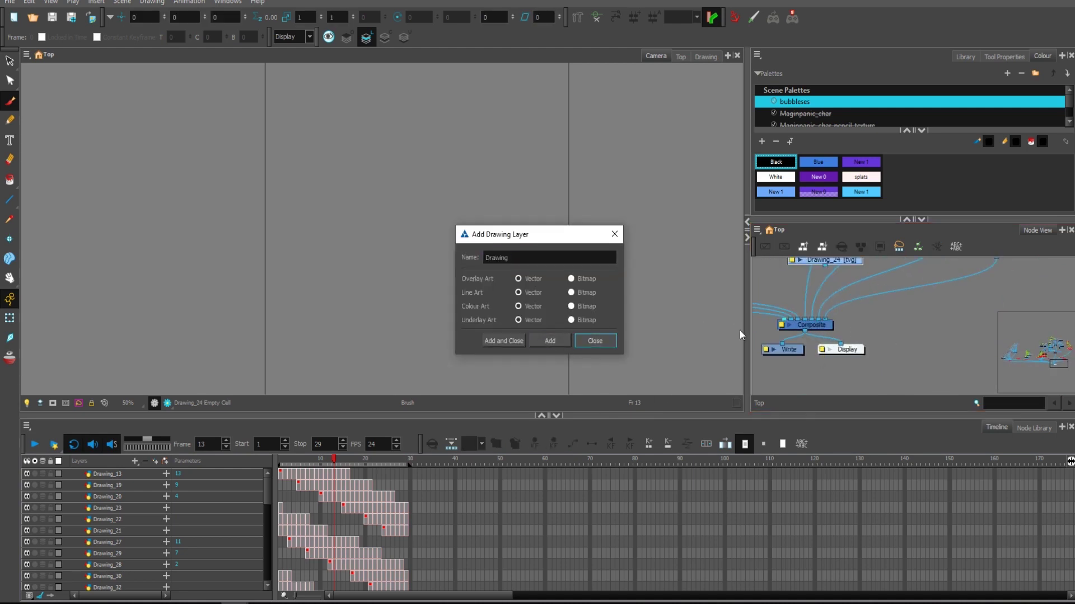
{"action": "left_click_drag", "start_coordinate": [905, 317], "coordinate": [894, 348]}
{"action": "mouse_move", "coordinate": [834, 288]}
{"action": "left_mouse_down"}
{"action": "mouse_move", "coordinate": [800, 284]}
{"action": "mouse_move", "coordinate": [827, 298]}
{"action": "left_mouse_up"}
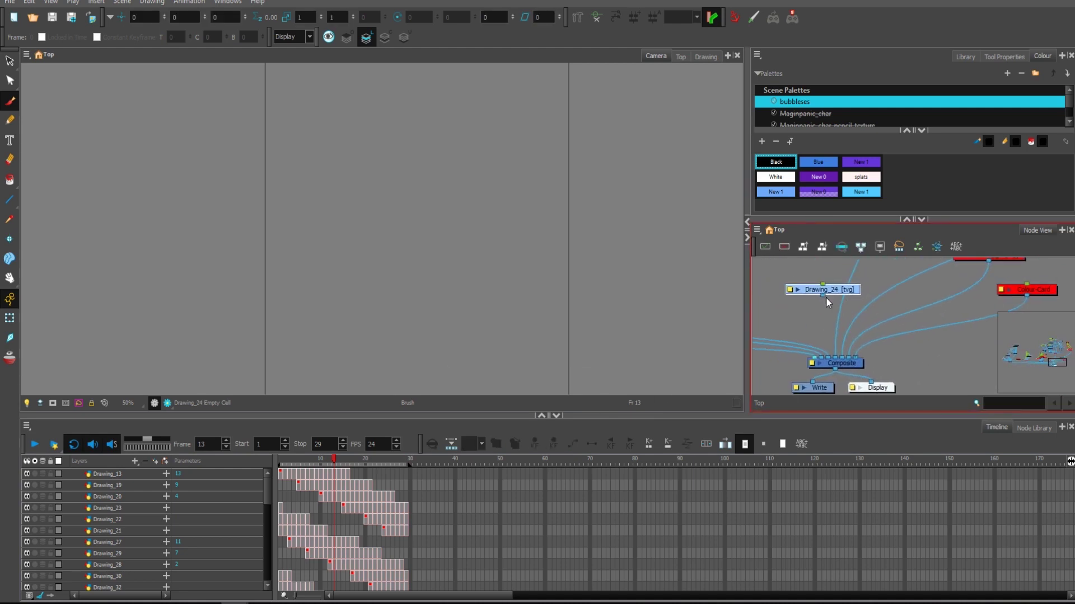
{"action": "left_click_drag", "start_coordinate": [836, 357], "coordinate": [836, 358]}
{"action": "left_click", "coordinate": [852, 291]}
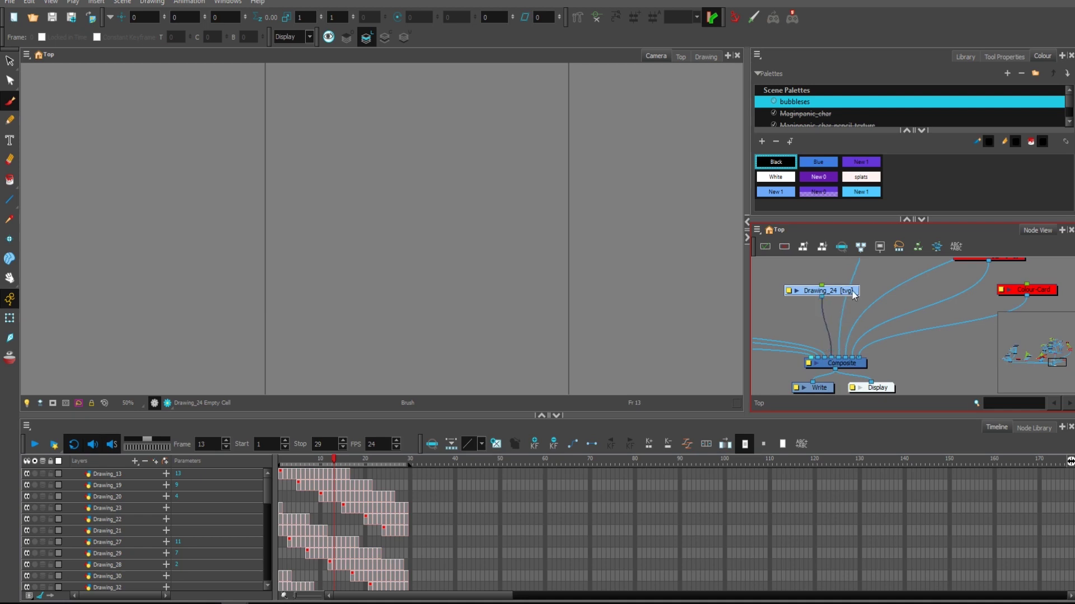
{"action": "left_click_drag", "start_coordinate": [506, 301], "coordinate": [593, 279]}
{"action": "scroll", "coordinate": [466, 232], "scroll_direction": "up", "scroll_amount": 2}
{"action": "left_click_drag", "start_coordinate": [437, 279], "coordinate": [540, 300]}
{"action": "key", "text": "ctrl+z"}
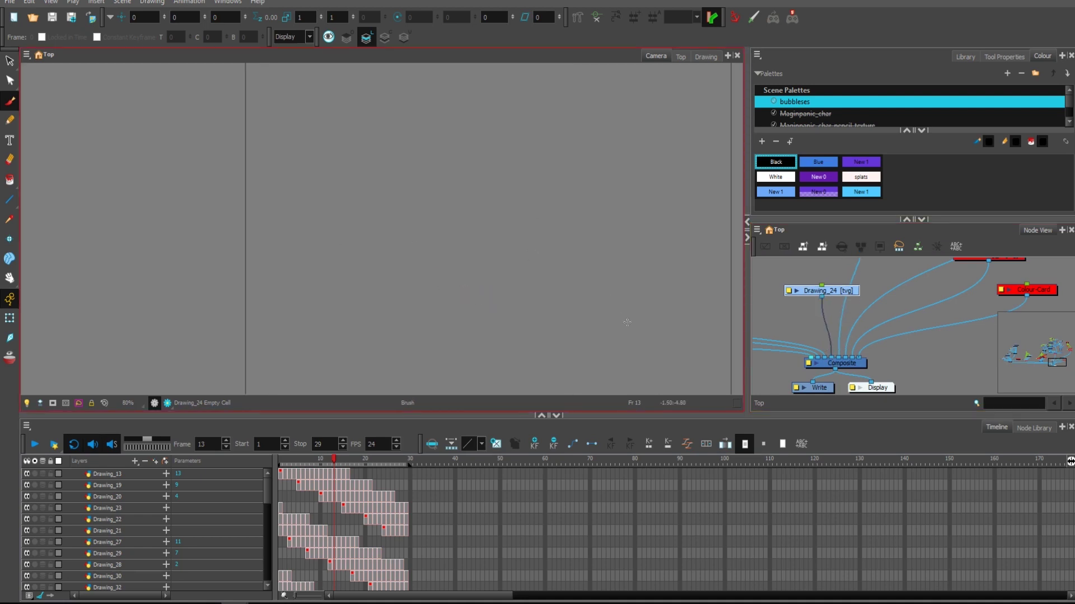
{"action": "left_click_drag", "start_coordinate": [626, 320], "coordinate": [581, 272]}
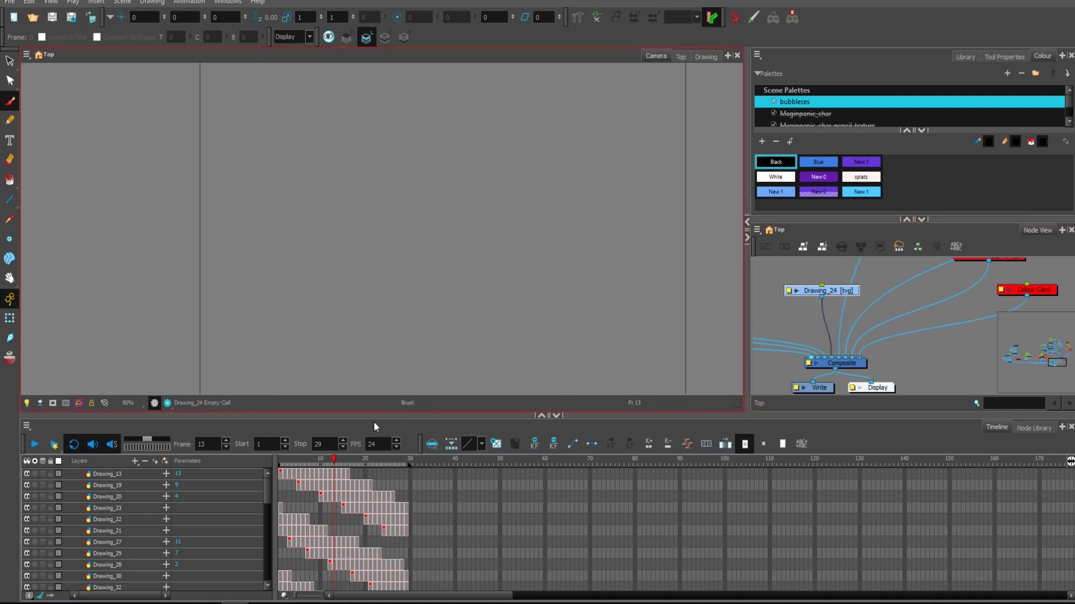
Go to frame 2 and make the Black swatch of the bubbleses palette semi-transparent.
{"action": "left_click", "coordinate": [293, 459]}
{"action": "scroll", "coordinate": [557, 283], "scroll_direction": "up", "scroll_amount": 4}
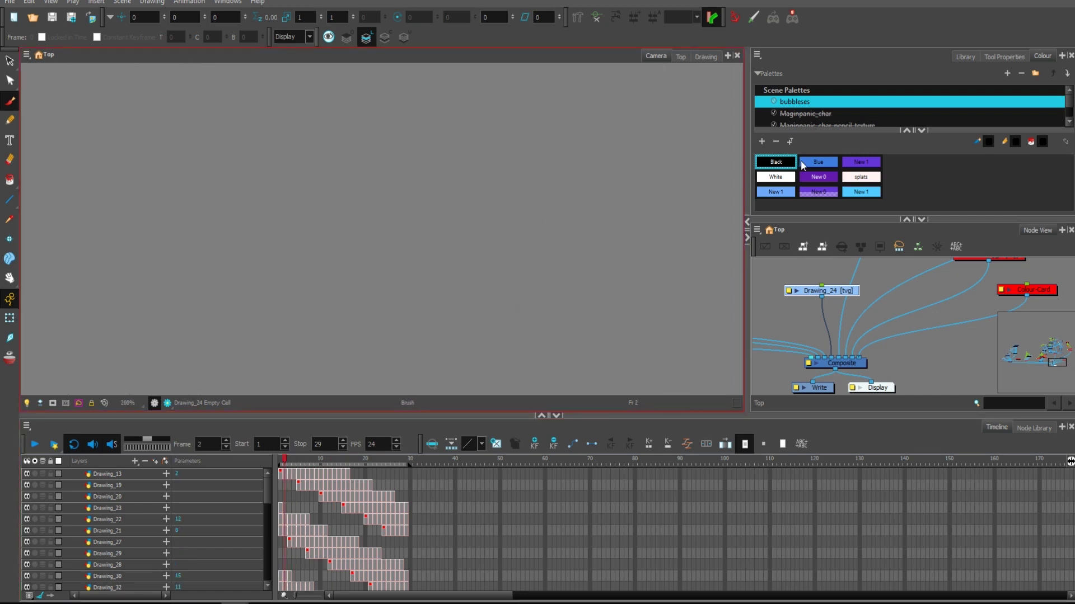
{"action": "double_click", "coordinate": [794, 166]}
{"action": "mouse_move", "coordinate": [631, 306]}
{"action": "left_mouse_down"}
{"action": "mouse_move", "coordinate": [618, 308]}
{"action": "mouse_move", "coordinate": [643, 304]}
{"action": "mouse_move", "coordinate": [626, 306]}
{"action": "left_mouse_up"}
{"action": "left_click", "coordinate": [657, 185]}
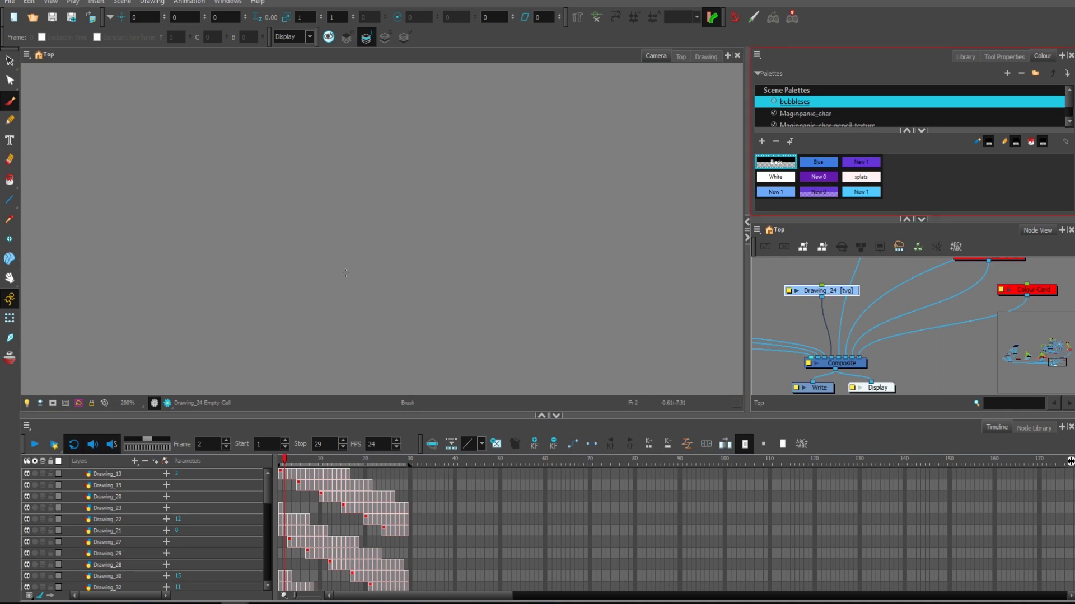
{"action": "mouse_move", "coordinate": [346, 272]}
{"action": "left_mouse_down"}
{"action": "mouse_move", "coordinate": [410, 293]}
{"action": "mouse_move", "coordinate": [456, 286]}
{"action": "mouse_move", "coordinate": [400, 291]}
{"action": "mouse_move", "coordinate": [457, 287]}
{"action": "mouse_move", "coordinate": [403, 290]}
{"action": "mouse_move", "coordinate": [441, 288]}
{"action": "left_mouse_up"}
{"action": "key", "text": "ctrl+z"}
{"action": "mouse_move", "coordinate": [332, 255]}
{"action": "left_mouse_down"}
{"action": "mouse_move", "coordinate": [414, 290]}
{"action": "mouse_move", "coordinate": [530, 249]}
{"action": "left_mouse_up"}
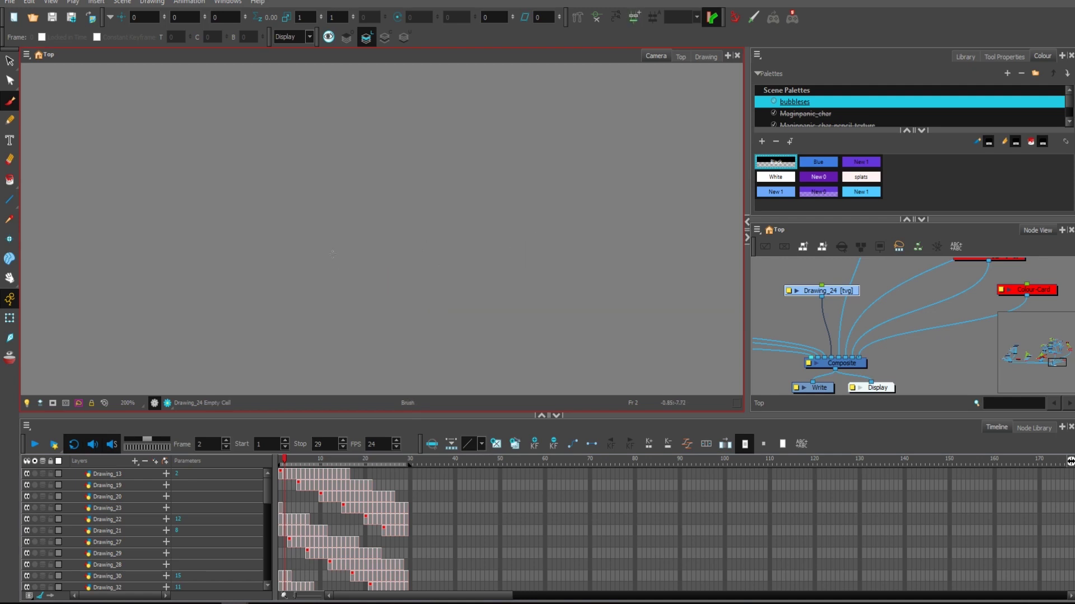
{"action": "left_click_drag", "start_coordinate": [339, 257], "coordinate": [531, 223]}
{"action": "key", "text": "ctrl+z"}
{"action": "mouse_move", "coordinate": [301, 224]}
{"action": "left_mouse_down"}
{"action": "mouse_move", "coordinate": [341, 255]}
{"action": "mouse_move", "coordinate": [529, 225]}
{"action": "left_mouse_up"}
{"action": "key", "text": "ctrl+z"}
Brush a wide, shallow U-shaped arc across the middle of the canvas on frame 2 and select it.
{"action": "mouse_move", "coordinate": [300, 227]}
{"action": "left_mouse_down"}
{"action": "mouse_move", "coordinate": [420, 288]}
{"action": "mouse_move", "coordinate": [547, 232]}
{"action": "left_mouse_up"}
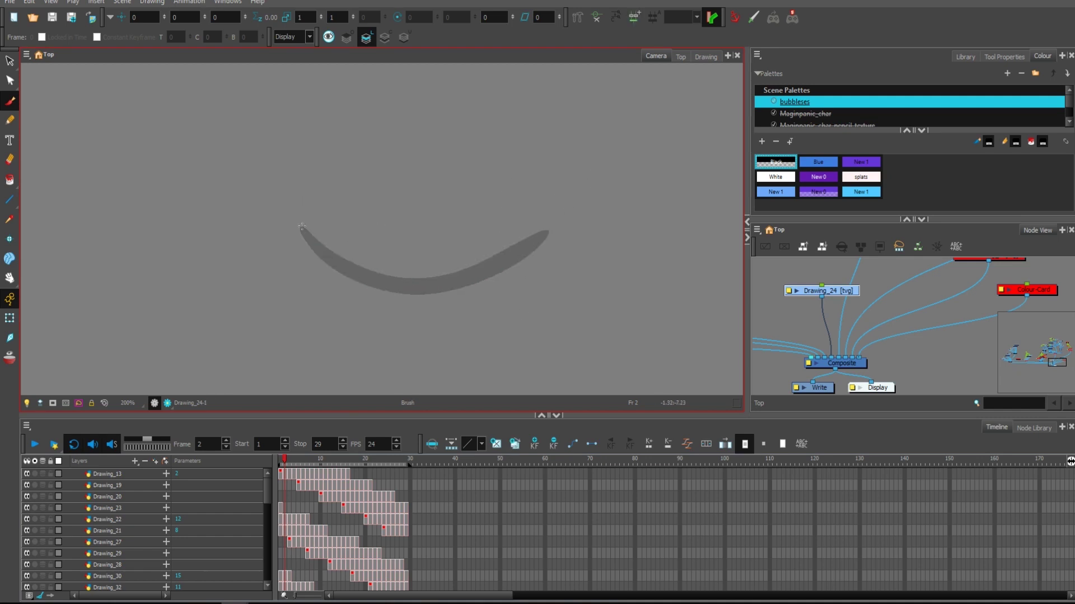
{"action": "key", "text": "alt+s"}
{"action": "key", "text": "ctrl+a"}
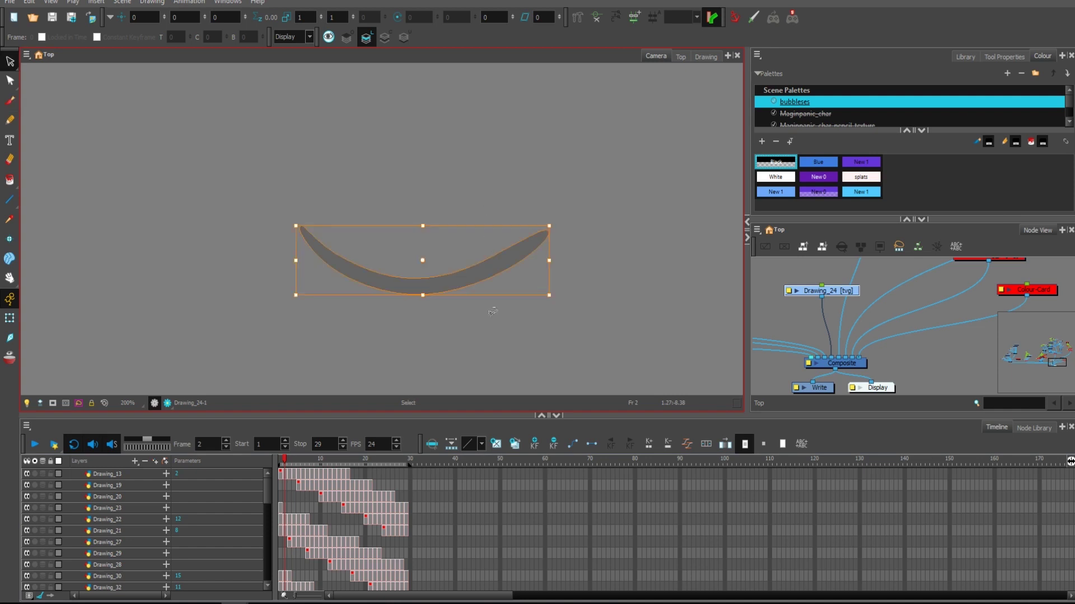
Paste the arc into frames 3 and 4, shifting the frame 3 copy slightly upward.
{"action": "key", "text": "."}
{"action": "key", "text": "ctrl+v"}
{"action": "mouse_move", "coordinate": [490, 266]}
{"action": "left_mouse_down"}
{"action": "mouse_move", "coordinate": [499, 271]}
{"action": "mouse_move", "coordinate": [489, 258]}
{"action": "left_mouse_up"}
{"action": "key", "text": "period"}
{"action": "key", "text": "ctrl+v"}
Turn on onion skin and adjust the vertical spacing between the arcs on frames 3 and 4.
{"action": "key", "text": "alt+o"}
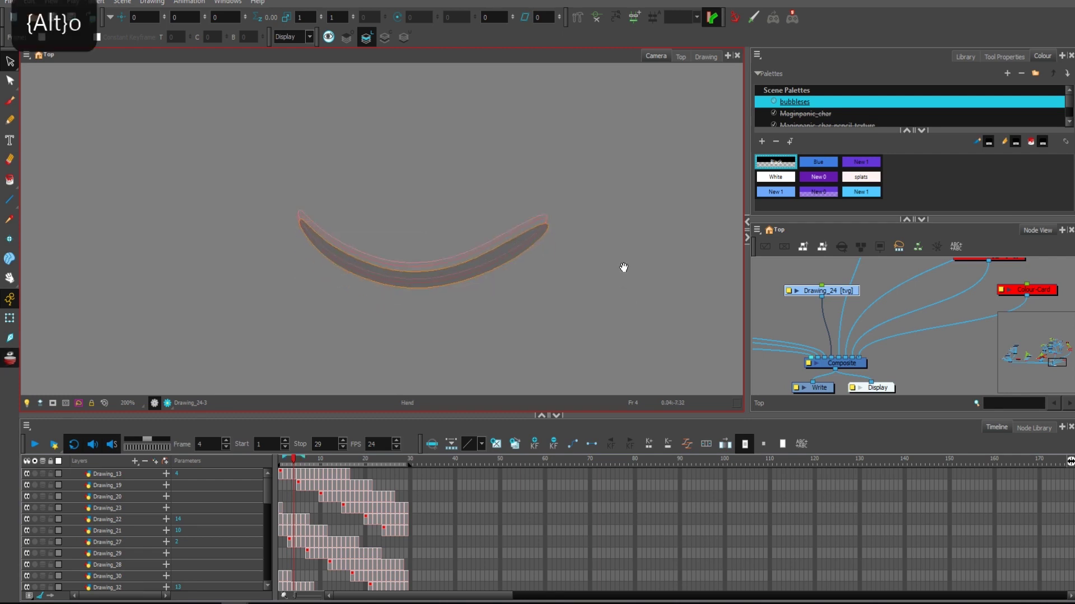
{"action": "scroll", "coordinate": [621, 263], "scroll_direction": "up", "scroll_amount": 2}
{"action": "key", "text": "comma"}
{"action": "left_click_drag", "start_coordinate": [569, 250], "coordinate": [582, 280]}
{"action": "key", "text": "period"}
{"action": "scroll", "coordinate": [582, 280], "scroll_direction": "down", "scroll_amount": 4}
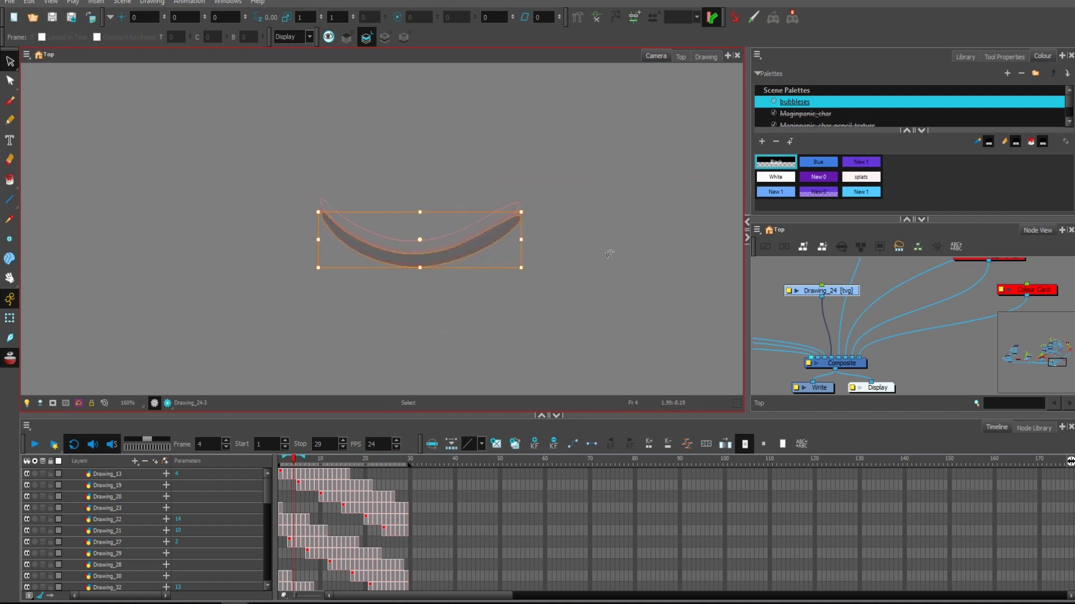
{"action": "scroll", "coordinate": [619, 231], "scroll_direction": "up", "scroll_amount": 3}
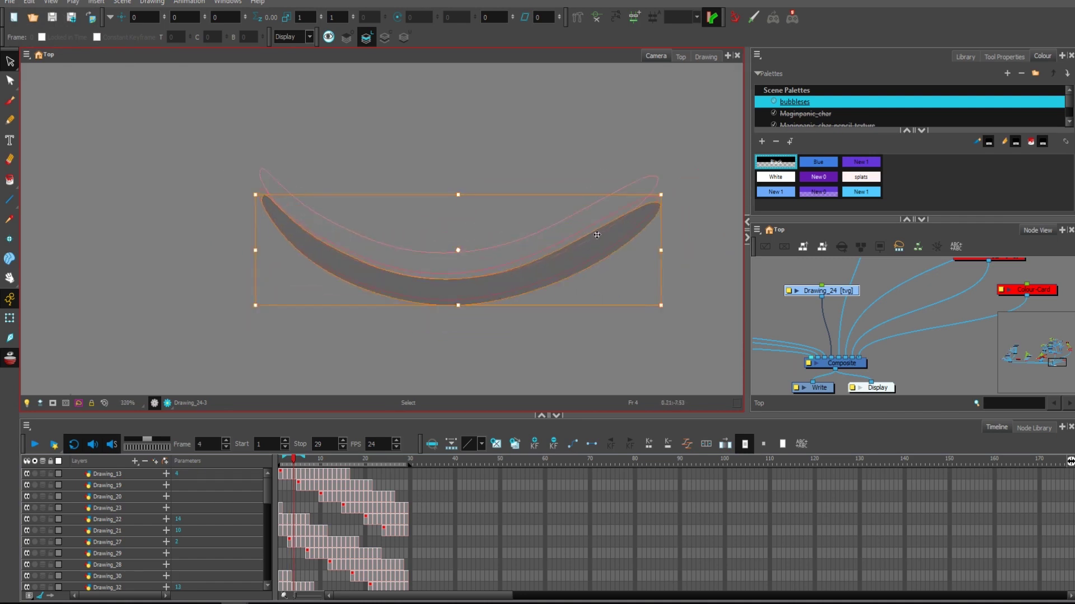
Paste the arc into frames 5 and 6, nudging the copies slightly lower than the preceding frame.
{"action": "key", "text": "period"}
{"action": "key", "text": "ctrl+v"}
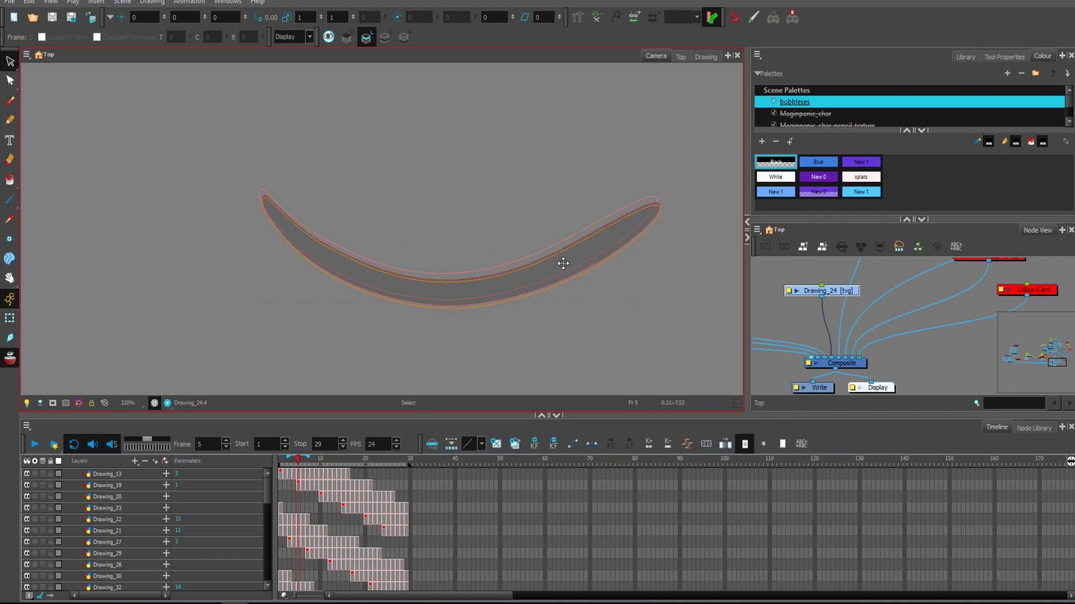
{"action": "key", "text": "Down"}
{"action": "key", "text": "period"}
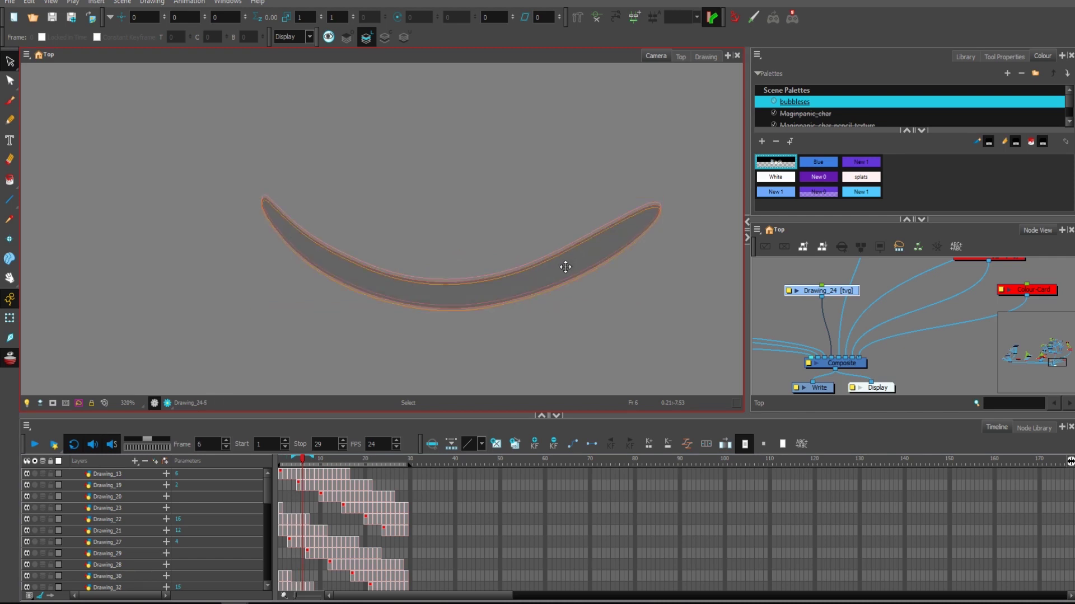
{"action": "left_click", "coordinate": [571, 265]}
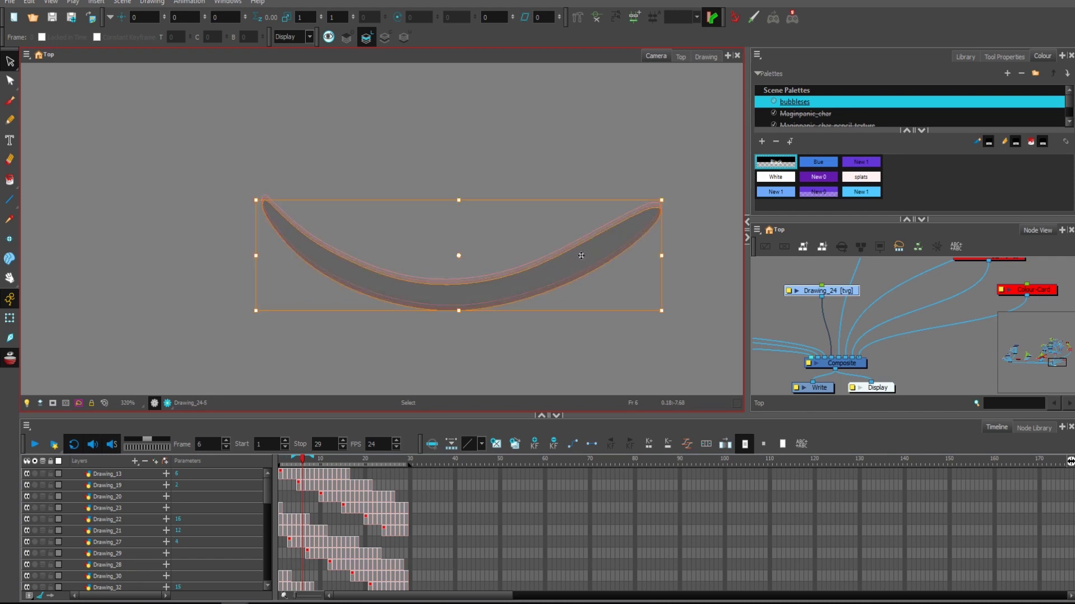
Paste the arc into frames 7 and 8, keeping the downward spacing between frames very small.
{"action": "key", "text": "period"}
{"action": "left_click", "coordinate": [581, 258]}
{"action": "left_click", "coordinate": [566, 267]}
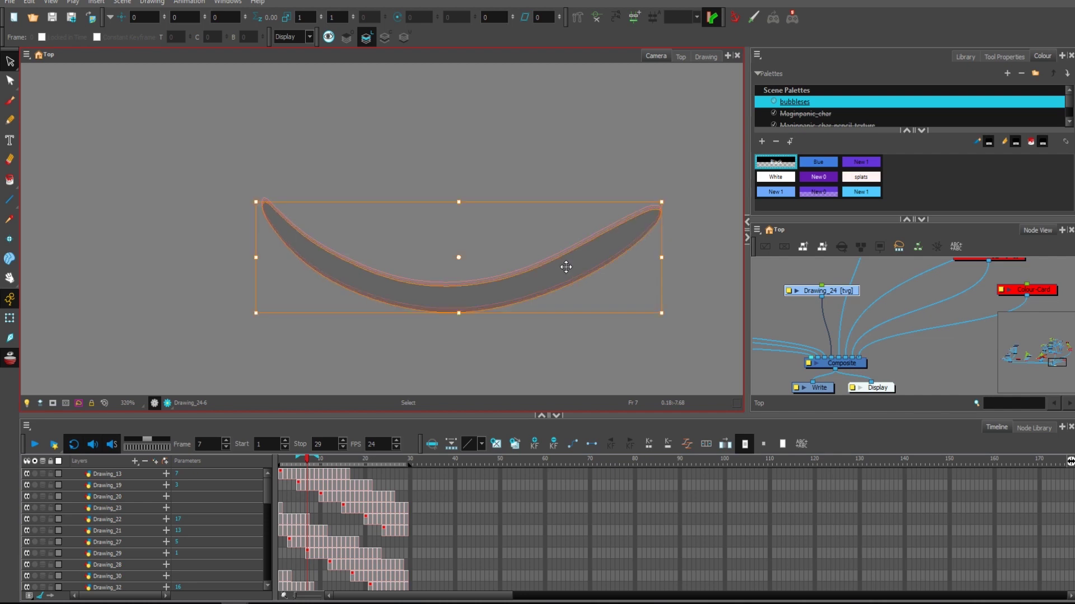
{"action": "key", "text": "period"}
{"action": "key", "text": "ctrl+v"}
{"action": "key", "text": "1"}
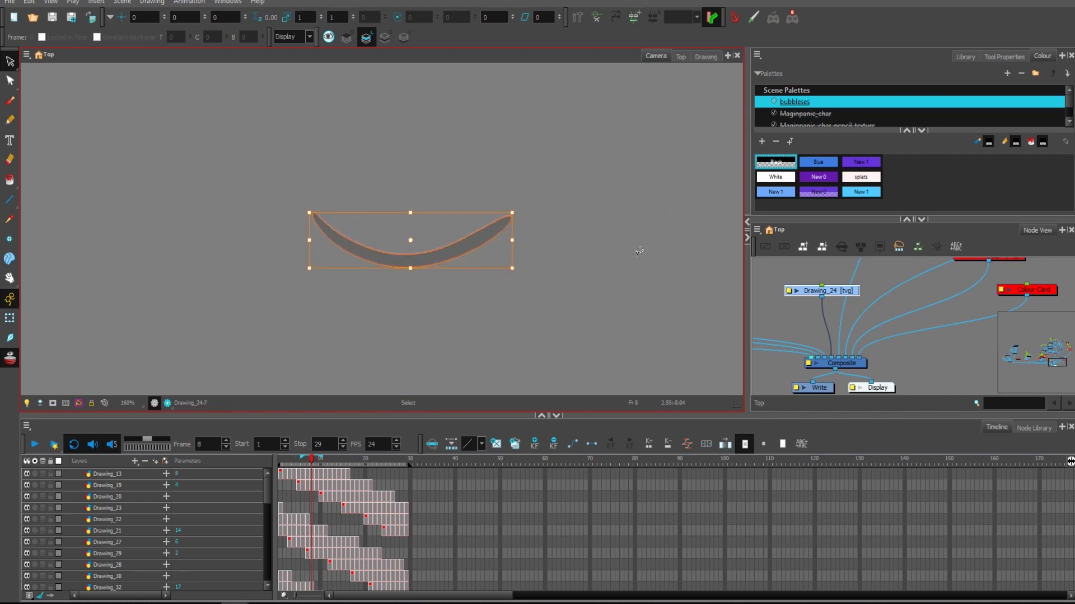
Brush two small arcs beside the main one on frame 8, the first crossed by an arch under an up arrow, the second by an oval.
{"action": "key", "text": "alt+b"}
{"action": "left_click_drag", "start_coordinate": [606, 251], "coordinate": [708, 234]}
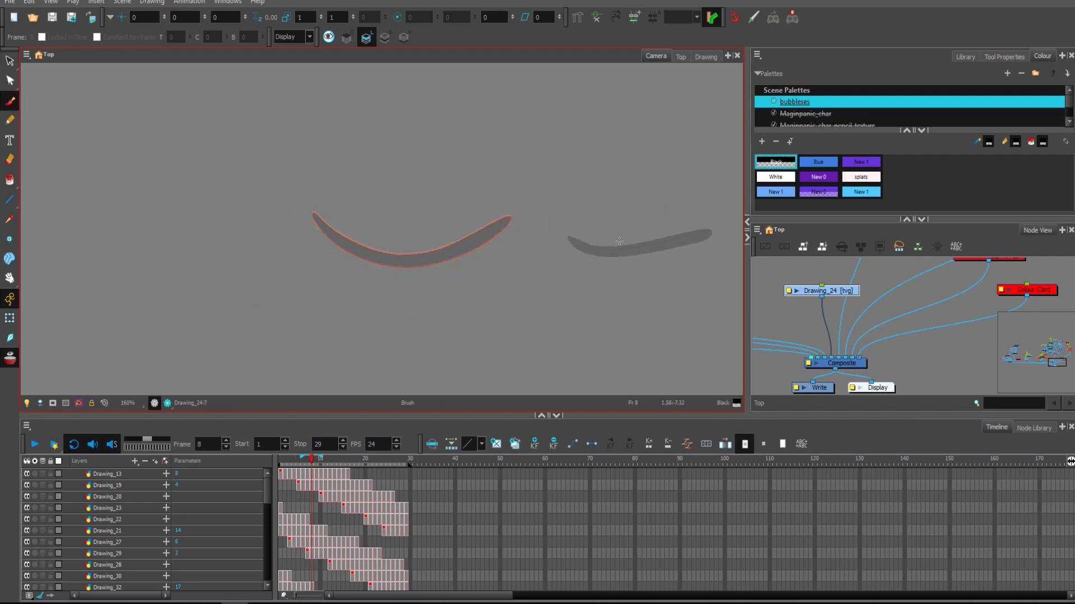
{"action": "key", "text": "ctrl+z"}
{"action": "left_click_drag", "start_coordinate": [563, 230], "coordinate": [692, 238]}
{"action": "mouse_move", "coordinate": [593, 225]}
{"action": "left_mouse_down"}
{"action": "mouse_move", "coordinate": [623, 219]}
{"action": "mouse_move", "coordinate": [650, 276]}
{"action": "left_mouse_up"}
{"action": "left_click_drag", "start_coordinate": [641, 291], "coordinate": [548, 328]}
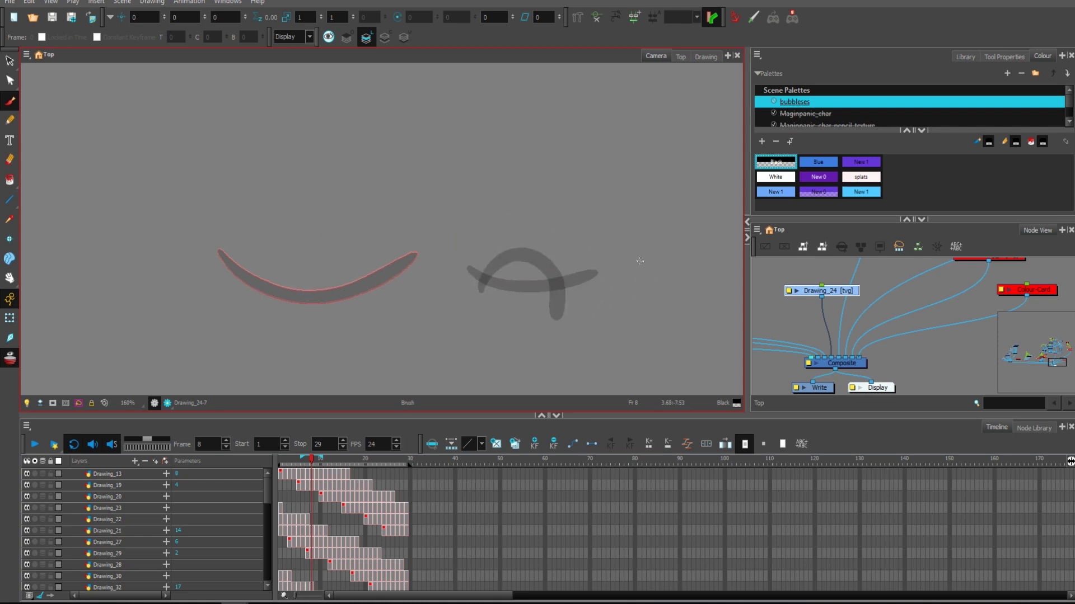
{"action": "mouse_move", "coordinate": [644, 271]}
{"action": "left_mouse_down"}
{"action": "mouse_move", "coordinate": [713, 264]}
{"action": "mouse_move", "coordinate": [583, 273]}
{"action": "mouse_move", "coordinate": [635, 300]}
{"action": "mouse_move", "coordinate": [662, 274]}
{"action": "left_mouse_up"}
{"action": "key", "text": "ctrl+z"}
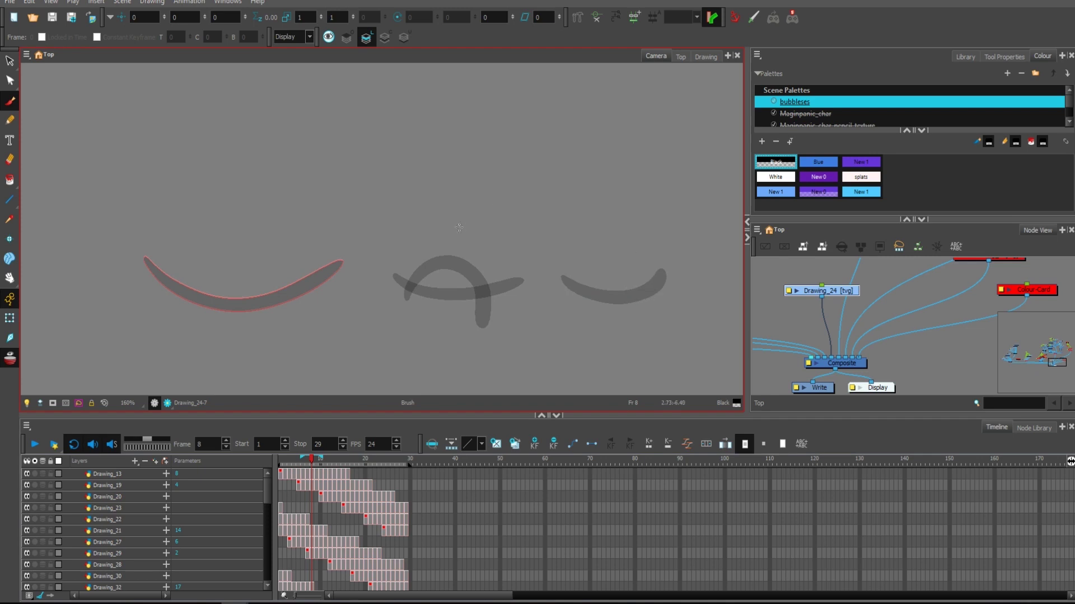
{"action": "left_click_drag", "start_coordinate": [449, 198], "coordinate": [489, 189]}
{"action": "mouse_move", "coordinate": [594, 255]}
{"action": "left_mouse_down"}
{"action": "mouse_move", "coordinate": [644, 307]}
{"action": "mouse_move", "coordinate": [605, 229]}
{"action": "left_mouse_up"}
Brush a third small arc with an oval sitting in it, and shift that oval slightly upward.
{"action": "left_click_drag", "start_coordinate": [565, 275], "coordinate": [671, 271]}
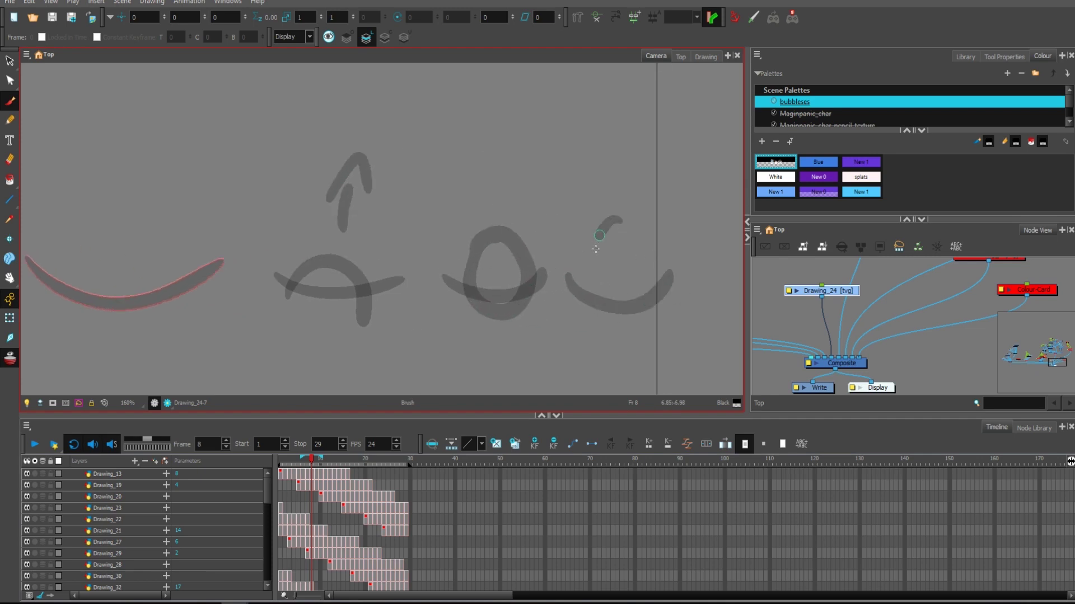
{"action": "left_click_drag", "start_coordinate": [596, 249], "coordinate": [588, 251]}
{"action": "key", "text": "alt+s"}
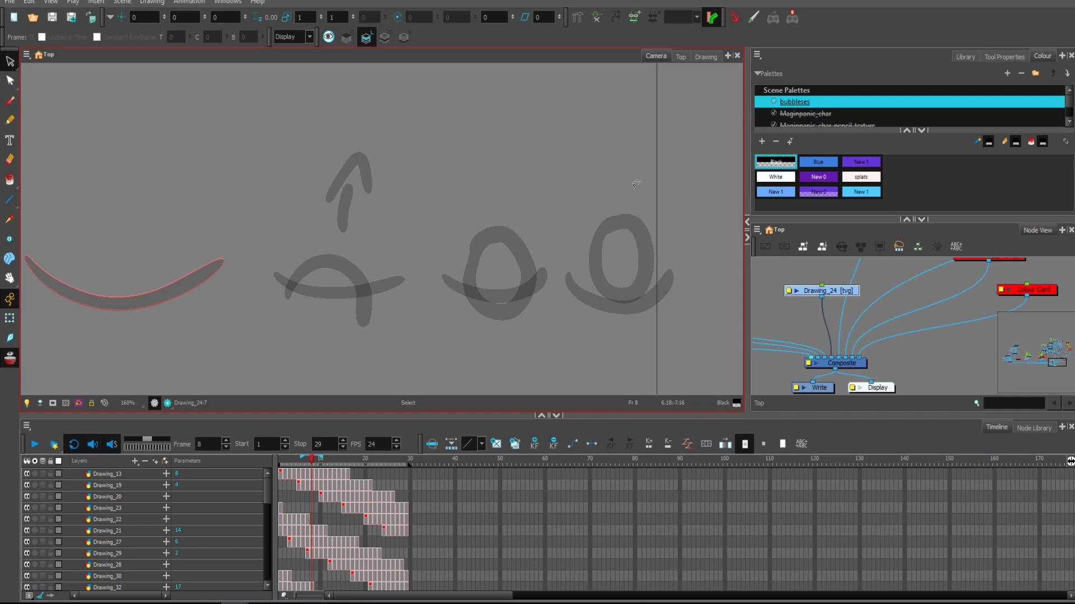
{"action": "left_click", "coordinate": [638, 240]}
{"action": "left_click_drag", "start_coordinate": [632, 292], "coordinate": [629, 280]}
Brush short crossing strokes from the base of the raised oval down through the third arc.
{"action": "key", "text": "alt+b"}
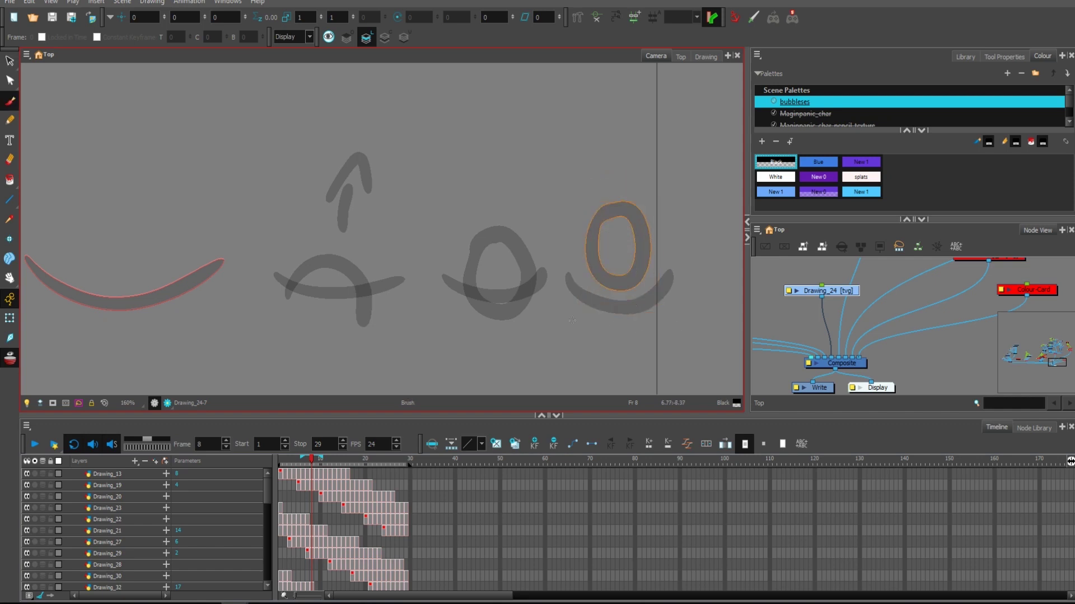
{"action": "key", "text": "2"}
{"action": "mouse_move", "coordinate": [626, 318]}
{"action": "left_mouse_down"}
{"action": "mouse_move", "coordinate": [669, 281]}
{"action": "mouse_move", "coordinate": [596, 323]}
{"action": "left_mouse_up"}
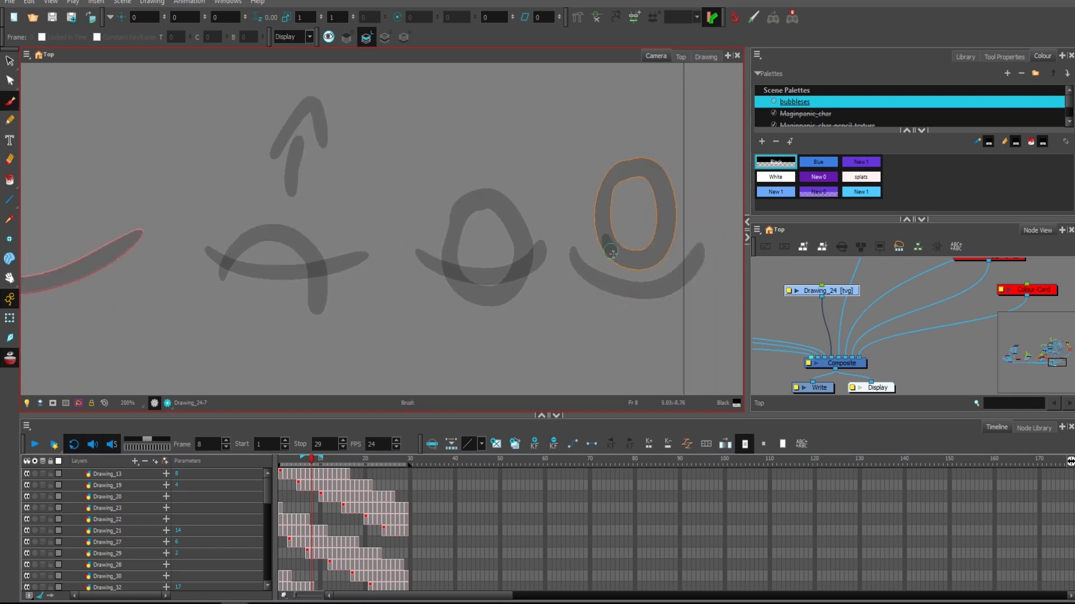
{"action": "mouse_move", "coordinate": [612, 252]}
{"action": "left_mouse_down"}
{"action": "mouse_move", "coordinate": [638, 267]}
{"action": "mouse_move", "coordinate": [640, 326]}
{"action": "left_mouse_up"}
{"action": "left_click_drag", "start_coordinate": [524, 323], "coordinate": [612, 288]}
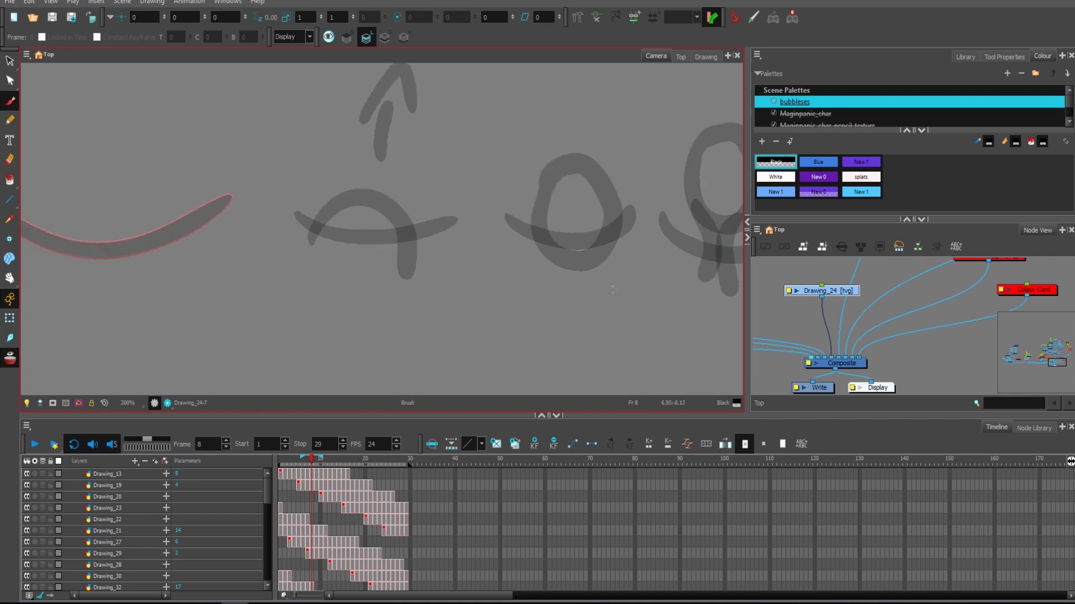
{"action": "key", "text": "1"}
{"action": "key", "text": "1"}
{"action": "key", "text": "2"}
{"action": "key", "text": "2"}
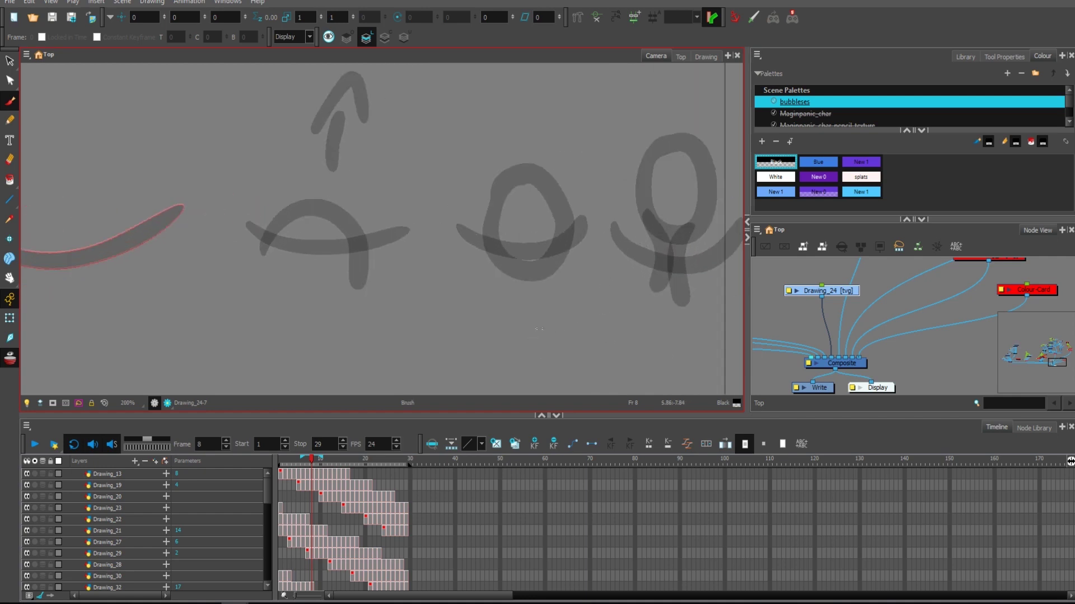
{"action": "key", "text": "alt+s"}
{"action": "left_click", "coordinate": [540, 249]}
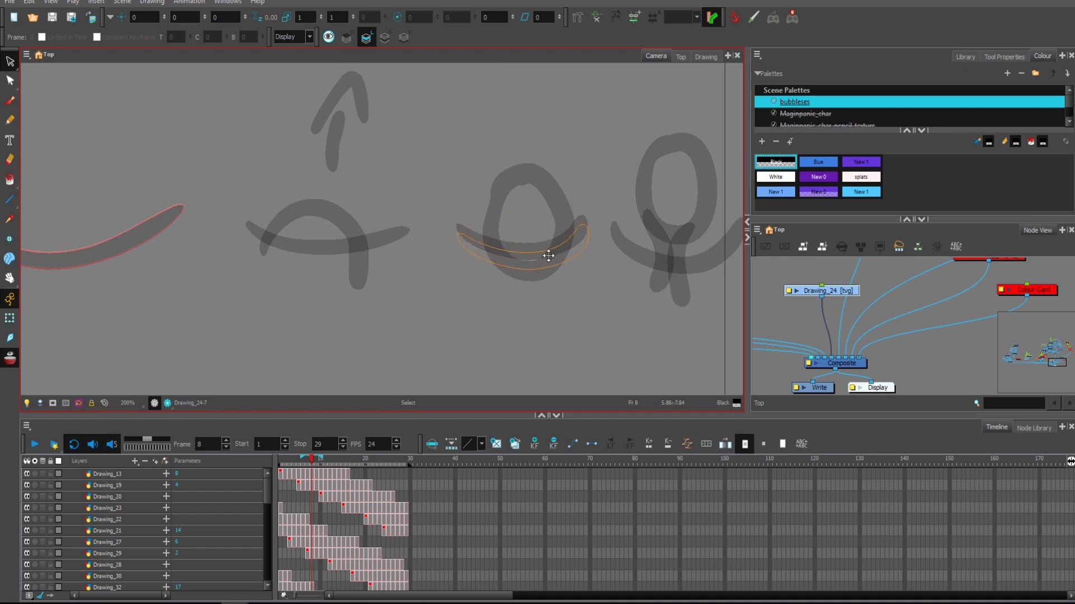
{"action": "key", "text": "alt+b"}
{"action": "mouse_move", "coordinate": [474, 221]}
{"action": "left_mouse_down"}
{"action": "mouse_move", "coordinate": [517, 249]}
{"action": "mouse_move", "coordinate": [568, 238]}
{"action": "mouse_move", "coordinate": [579, 224]}
{"action": "mouse_move", "coordinate": [548, 251]}
{"action": "left_mouse_up"}
{"action": "key", "text": "ctrl+z"}
Brush a row of three circles, small, medium and large, beneath the arc sketches.
{"action": "key", "text": "space"}
{"action": "left_click_drag", "start_coordinate": [582, 302], "coordinate": [563, 295]}
{"action": "key", "text": "1"}
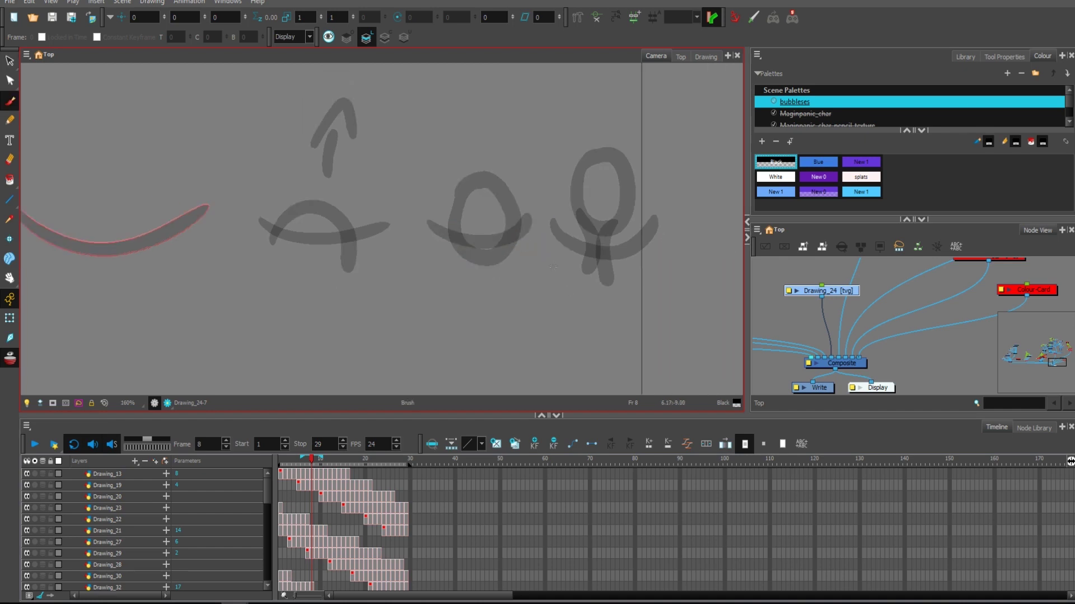
{"action": "key", "text": "2"}
{"action": "key", "text": "1"}
{"action": "key", "text": "1"}
{"action": "key", "text": "space"}
{"action": "left_click_drag", "start_coordinate": [459, 302], "coordinate": [468, 278]}
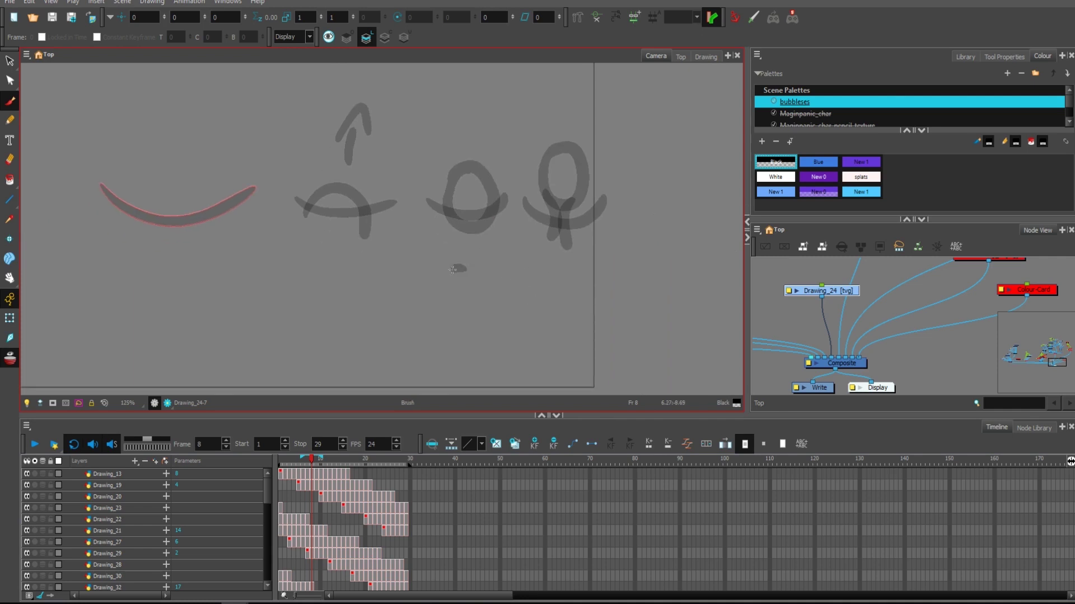
{"action": "scroll", "coordinate": [462, 314], "scroll_direction": "up", "scroll_amount": 3}
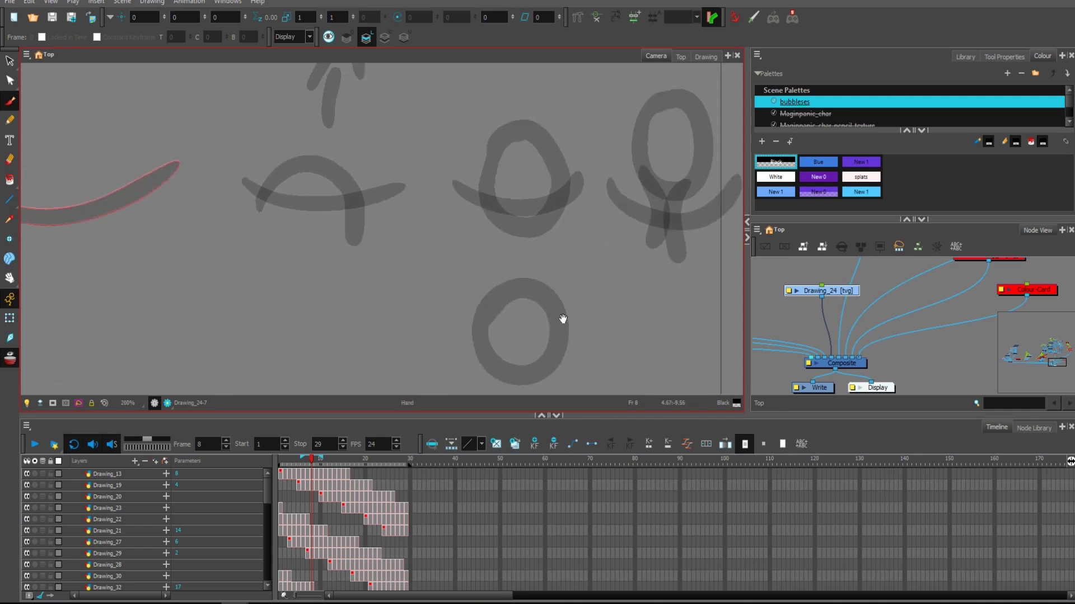
{"action": "left_click_drag", "start_coordinate": [343, 275], "coordinate": [359, 297]}
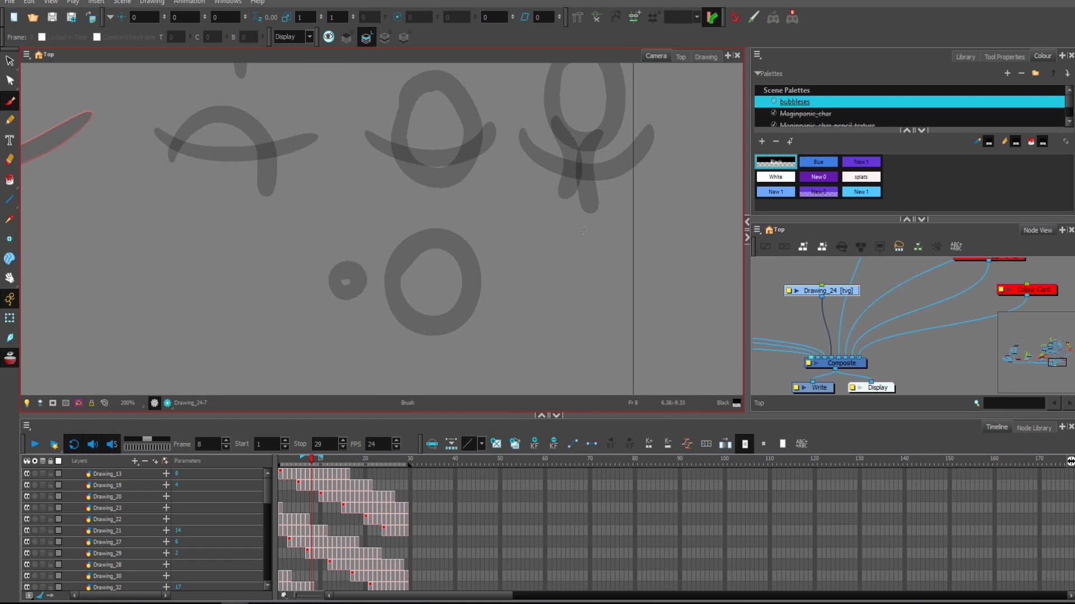
{"action": "mouse_move", "coordinate": [584, 231]}
{"action": "left_mouse_down"}
{"action": "mouse_move", "coordinate": [511, 239]}
{"action": "mouse_move", "coordinate": [588, 358]}
{"action": "mouse_move", "coordinate": [560, 224]}
{"action": "left_mouse_up"}
Brush a horizontal line through all three circles and a small dot at the base of each one.
{"action": "mouse_move", "coordinate": [286, 280]}
{"action": "left_mouse_down"}
{"action": "mouse_move", "coordinate": [531, 297]}
{"action": "mouse_move", "coordinate": [699, 279]}
{"action": "left_mouse_up"}
{"action": "left_click_drag", "start_coordinate": [668, 314], "coordinate": [646, 302]}
{"action": "key", "text": "1"}
{"action": "key", "text": "1"}
{"action": "key", "text": "2"}
{"action": "key", "text": "2"}
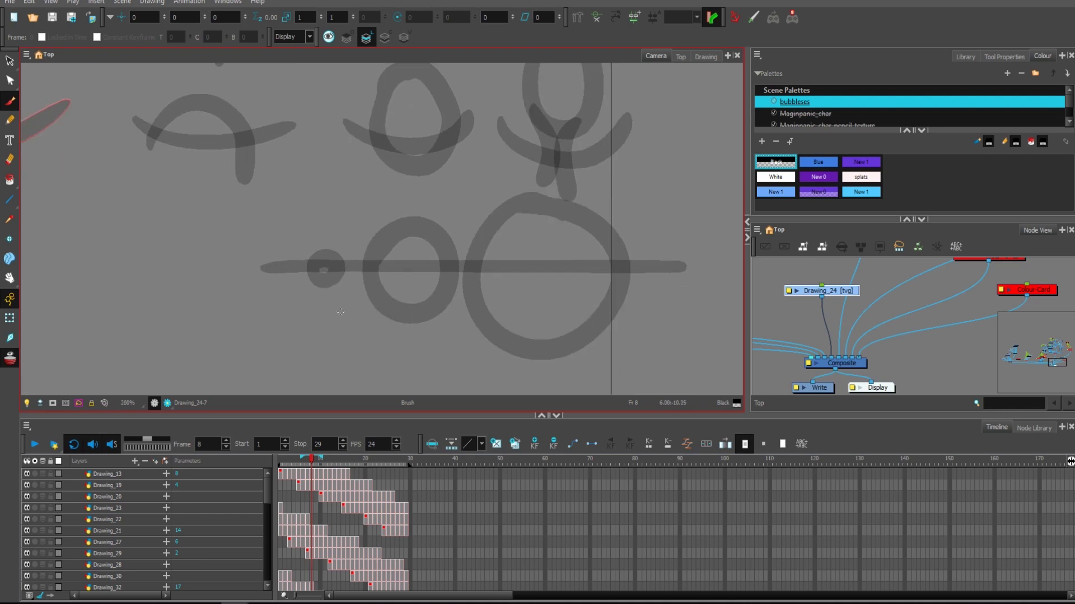
{"action": "mouse_move", "coordinate": [430, 325]}
{"action": "left_mouse_down"}
{"action": "mouse_move", "coordinate": [409, 298]}
{"action": "mouse_move", "coordinate": [400, 306]}
{"action": "left_mouse_up"}
{"action": "scroll", "coordinate": [503, 349], "scroll_direction": "down", "scroll_amount": 3}
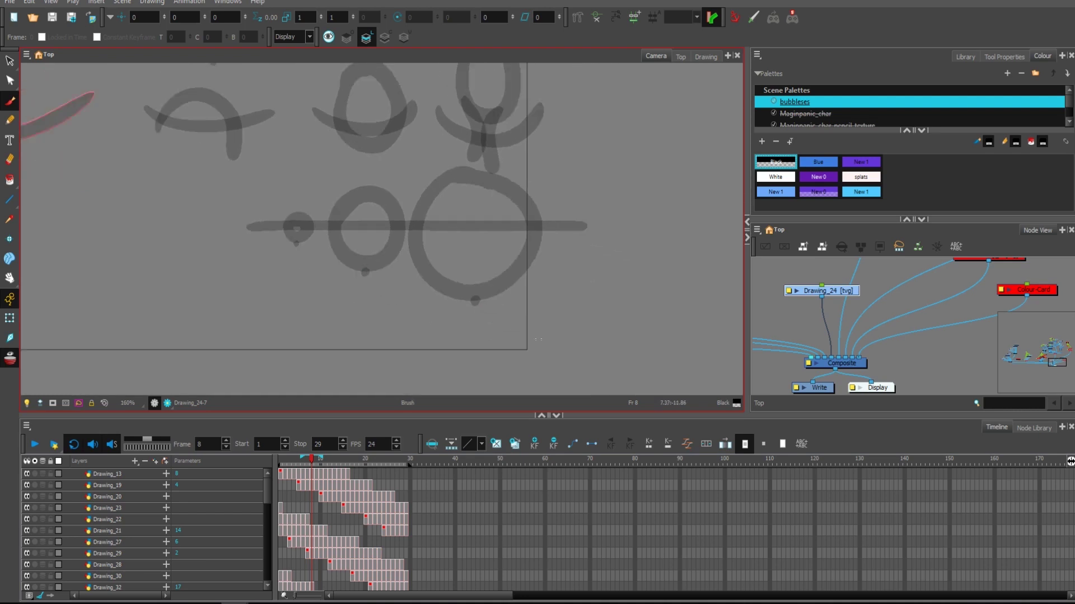
Select the explanatory arc and circle sketches beside the curved stroke on frame 8 and delete them.
{"action": "scroll", "coordinate": [546, 309], "scroll_direction": "up", "scroll_amount": 3}
{"action": "key", "text": "alt+s"}
{"action": "left_click", "coordinate": [468, 114]}
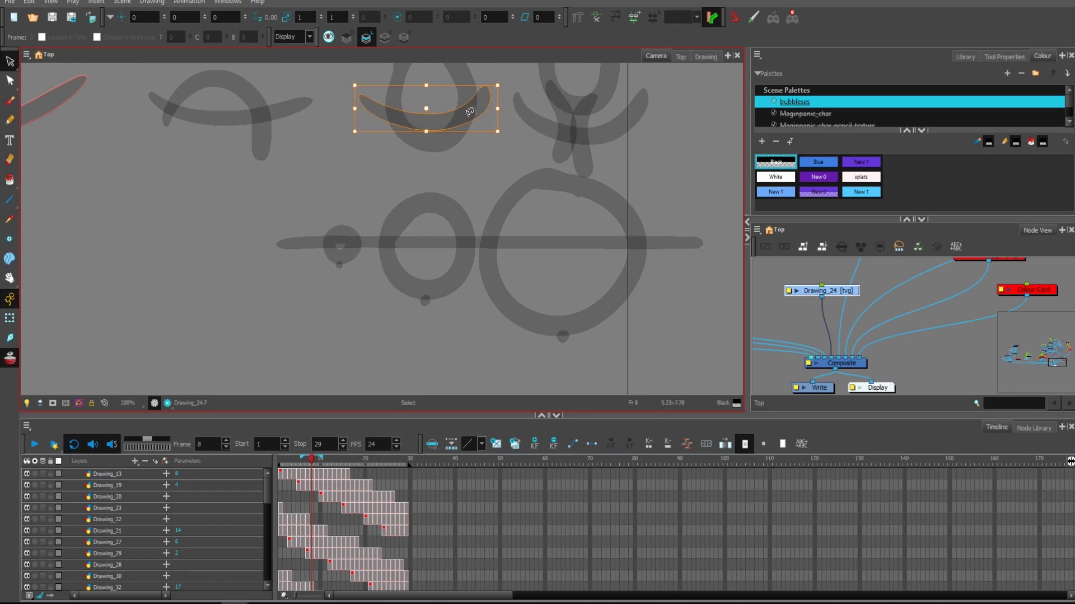
{"action": "left_click", "coordinate": [467, 113]}
{"action": "left_click", "coordinate": [491, 106]}
{"action": "left_click", "coordinate": [468, 113]}
{"action": "scroll", "coordinate": [392, 229], "scroll_direction": "down", "scroll_amount": 1}
{"action": "left_click_drag", "start_coordinate": [273, 258], "coordinate": [620, 218]}
{"action": "key", "text": "1"}
{"action": "key", "text": "1"}
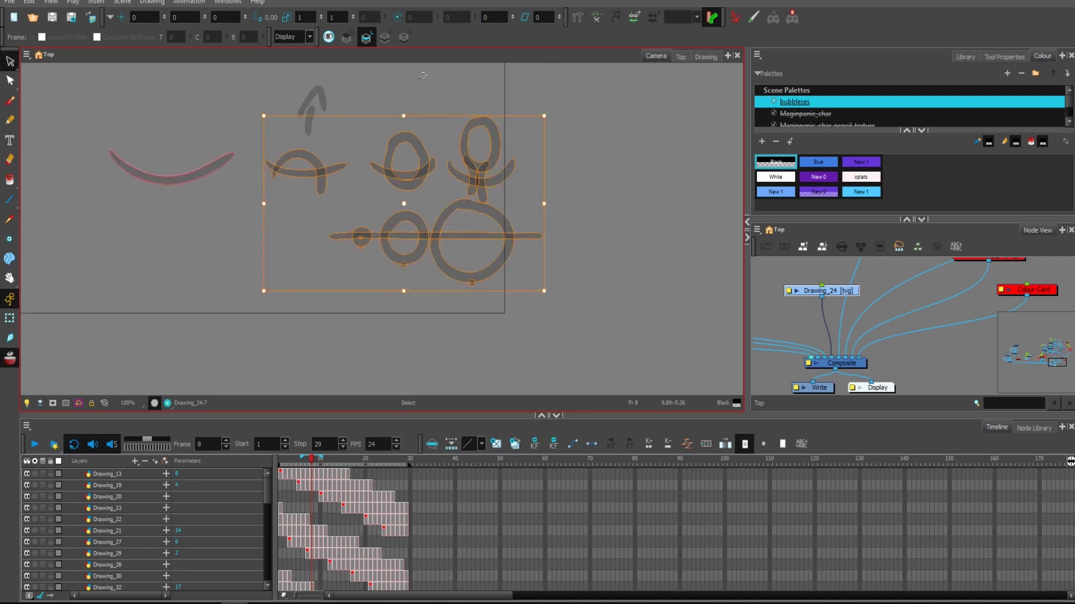
On frame 2, brush a small filled dome rising from the middle of the curved stroke's upper edge.
{"action": "scroll", "coordinate": [325, 199], "scroll_direction": "up", "scroll_amount": 2}
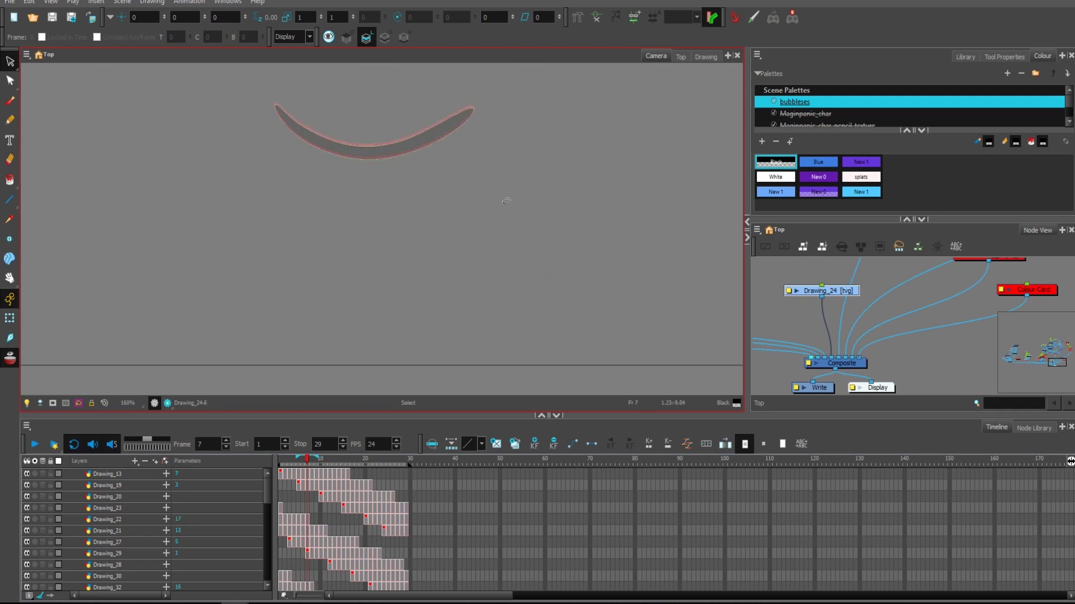
{"action": "key", "text": "comma"}
{"action": "key", "text": "comma"}
{"action": "key", "text": "comma"}
{"action": "key", "text": "comma"}
{"action": "key", "text": "comma"}
{"action": "key", "text": "comma"}
{"action": "scroll", "coordinate": [508, 246], "scroll_direction": "up", "scroll_amount": 2}
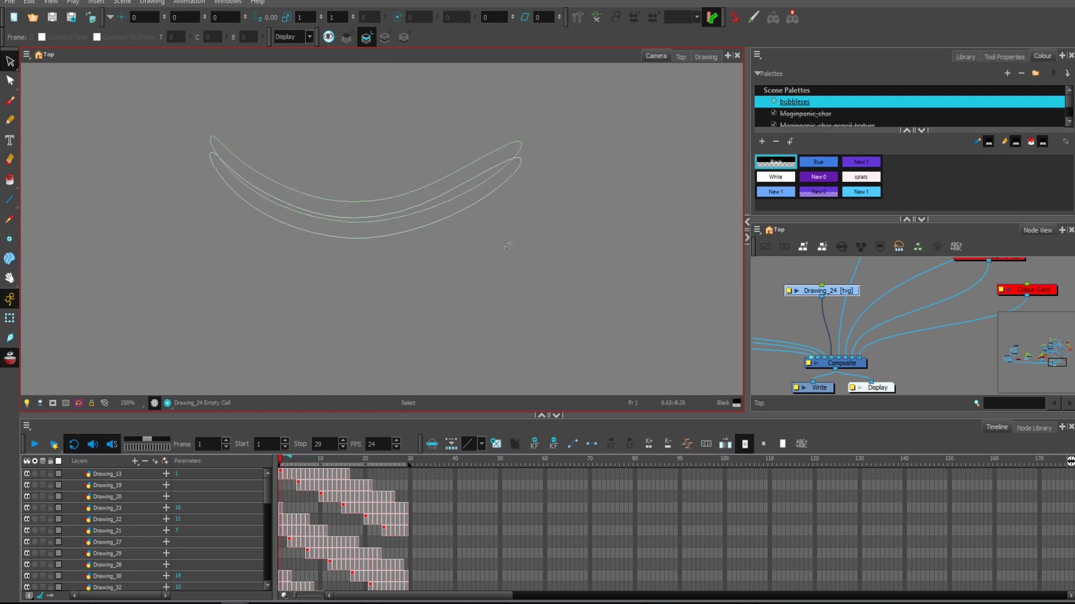
{"action": "key", "text": "period"}
{"action": "scroll", "coordinate": [341, 167], "scroll_direction": "up", "scroll_amount": 3}
{"action": "key", "text": "alt+b"}
{"action": "mouse_move", "coordinate": [317, 262]}
{"action": "left_mouse_down"}
{"action": "mouse_move", "coordinate": [354, 246]}
{"action": "mouse_move", "coordinate": [414, 286]}
{"action": "mouse_move", "coordinate": [390, 288]}
{"action": "left_mouse_up"}
On frame 3, brush a larger arch over the curved stroke and cut off the parts sticking out past it.
{"action": "key", "text": "period"}
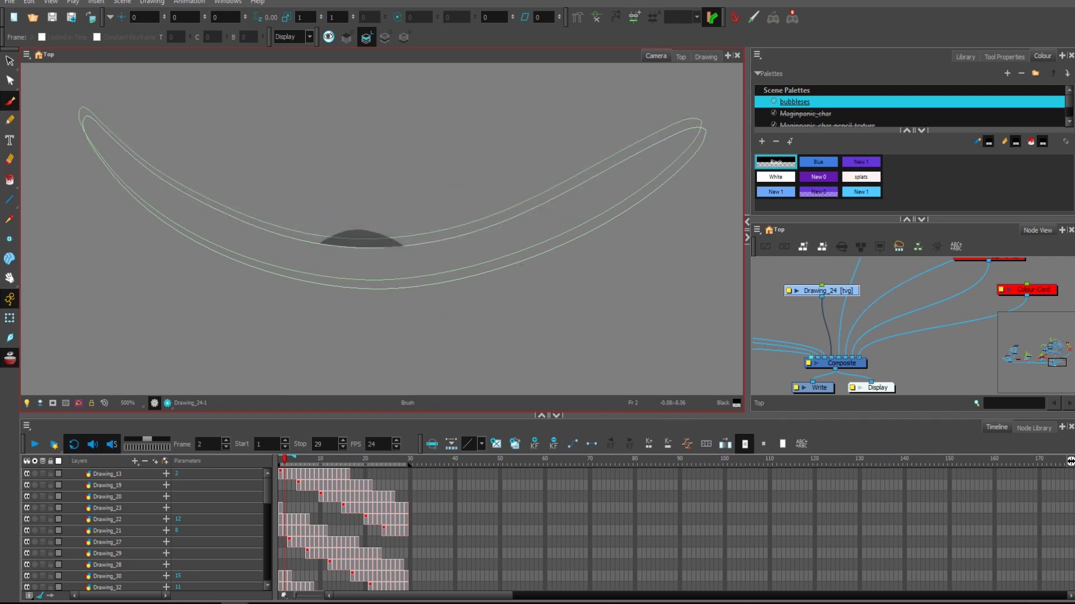
{"action": "scroll", "coordinate": [347, 275], "scroll_direction": "down", "scroll_amount": 2}
{"action": "mouse_move", "coordinate": [282, 257]}
{"action": "left_mouse_down"}
{"action": "mouse_move", "coordinate": [305, 193]}
{"action": "mouse_move", "coordinate": [498, 184]}
{"action": "mouse_move", "coordinate": [520, 314]}
{"action": "left_mouse_up"}
{"action": "key", "text": "ctrl+z"}
{"action": "mouse_move", "coordinate": [260, 291]}
{"action": "left_mouse_down"}
{"action": "mouse_move", "coordinate": [437, 158]}
{"action": "mouse_move", "coordinate": [507, 289]}
{"action": "mouse_move", "coordinate": [554, 159]}
{"action": "left_mouse_up"}
{"action": "key", "text": "alt+t"}
{"action": "left_click_drag", "start_coordinate": [272, 330], "coordinate": [196, 159]}
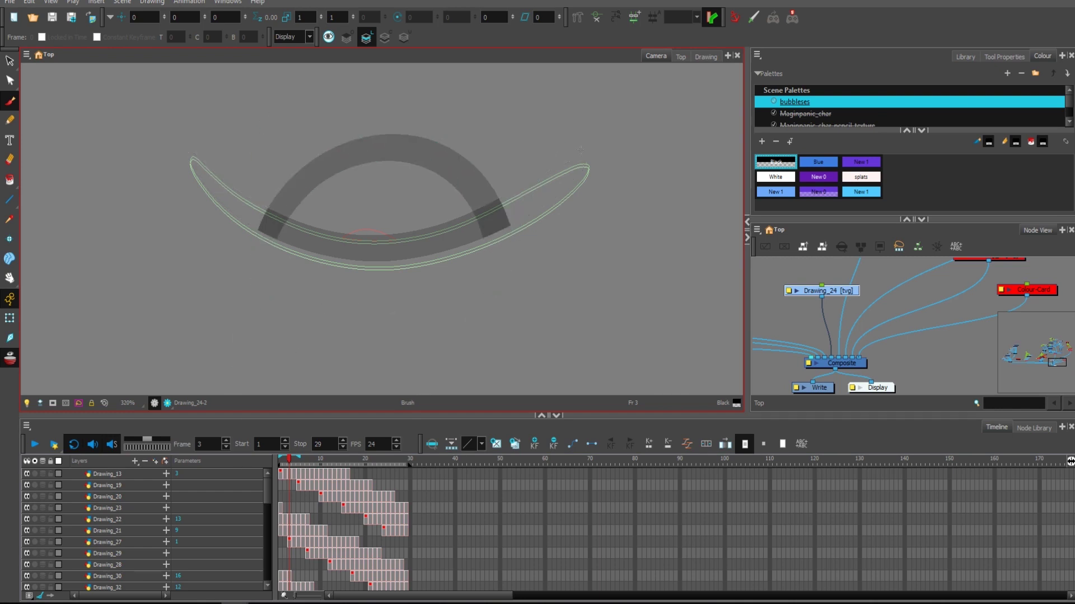
On frame 4, brush a taller, wider arch over the curved stroke and trim its protruding ends.
{"action": "key", "text": "period"}
{"action": "mouse_move", "coordinate": [228, 256]}
{"action": "left_mouse_down"}
{"action": "mouse_move", "coordinate": [233, 223]}
{"action": "mouse_move", "coordinate": [364, 101]}
{"action": "mouse_move", "coordinate": [487, 137]}
{"action": "mouse_move", "coordinate": [540, 297]}
{"action": "mouse_move", "coordinate": [583, 107]}
{"action": "left_mouse_up"}
{"action": "key", "text": "alt+t"}
{"action": "mouse_move", "coordinate": [229, 99]}
{"action": "left_mouse_down"}
{"action": "mouse_move", "coordinate": [225, 280]}
{"action": "mouse_move", "coordinate": [235, 314]}
{"action": "left_mouse_up"}
On frames 5 to 8, brush successive arches with ends hanging below the curved stroke, pulling their sides inward by frame 8.
{"action": "key", "text": "period"}
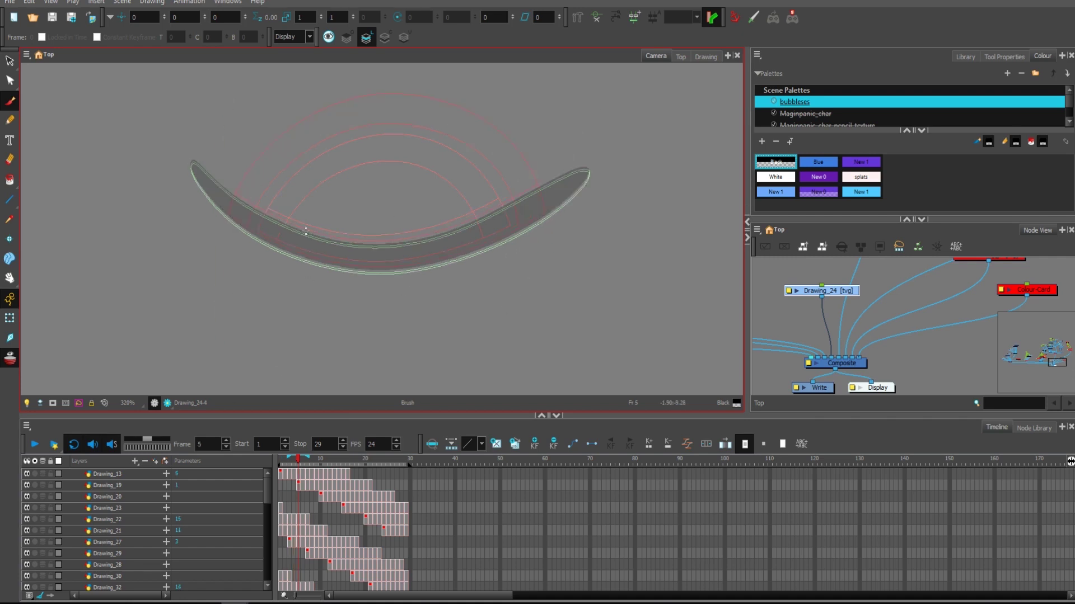
{"action": "mouse_move", "coordinate": [225, 244]}
{"action": "left_mouse_down"}
{"action": "mouse_move", "coordinate": [242, 190]}
{"action": "mouse_move", "coordinate": [313, 116]}
{"action": "mouse_move", "coordinate": [389, 93]}
{"action": "mouse_move", "coordinate": [450, 111]}
{"action": "mouse_move", "coordinate": [507, 156]}
{"action": "mouse_move", "coordinate": [542, 275]}
{"action": "mouse_move", "coordinate": [533, 193]}
{"action": "mouse_move", "coordinate": [484, 124]}
{"action": "mouse_move", "coordinate": [442, 104]}
{"action": "mouse_move", "coordinate": [387, 91]}
{"action": "mouse_move", "coordinate": [335, 102]}
{"action": "mouse_move", "coordinate": [268, 155]}
{"action": "mouse_move", "coordinate": [247, 193]}
{"action": "mouse_move", "coordinate": [243, 275]}
{"action": "left_mouse_up"}
{"action": "key", "text": "period"}
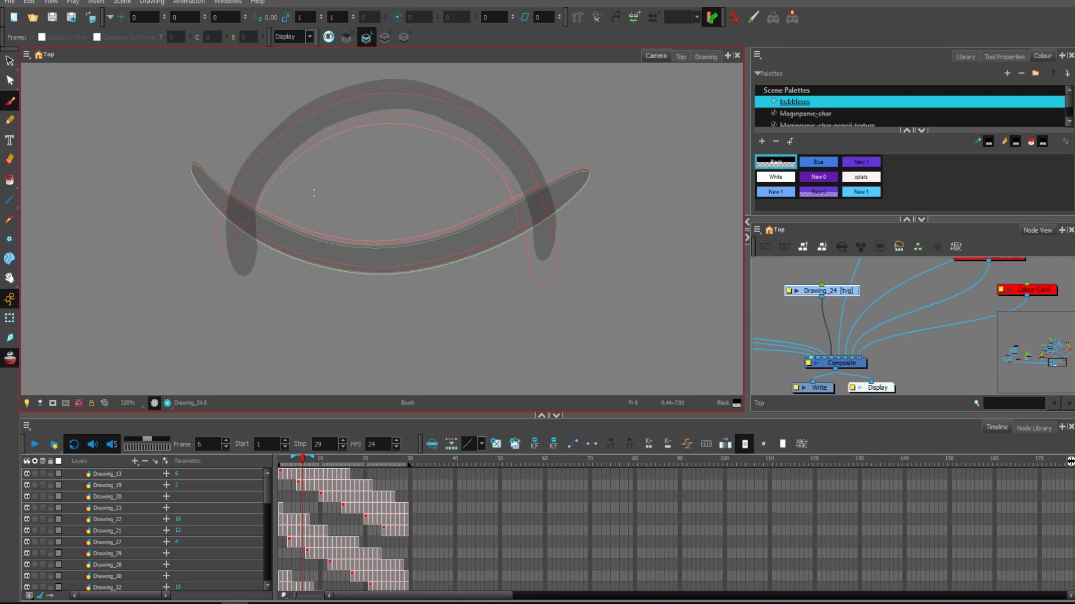
{"action": "key", "text": "period"}
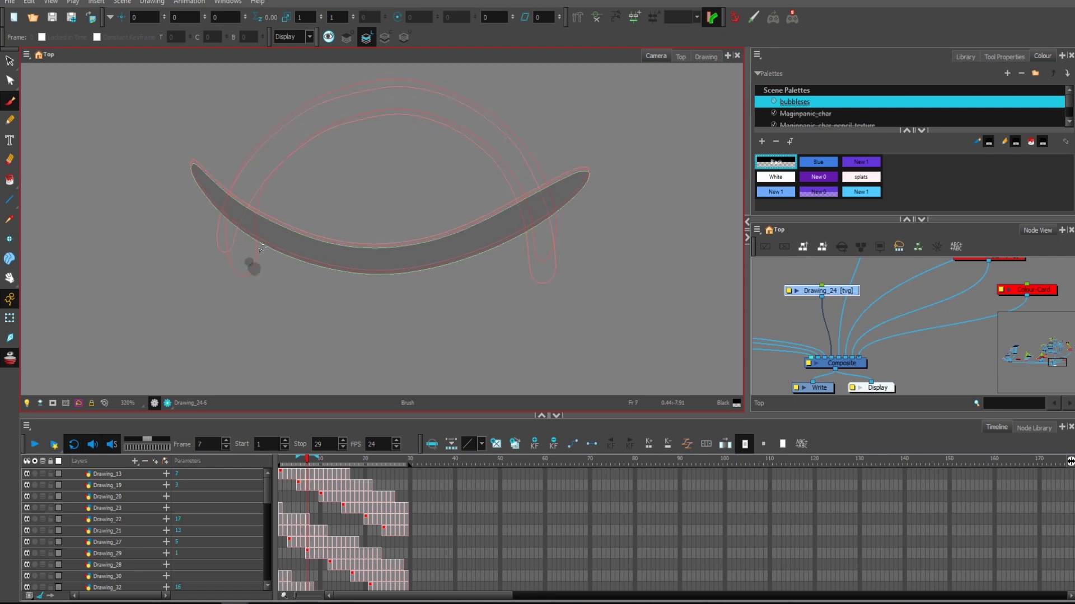
{"action": "mouse_move", "coordinate": [255, 272]}
{"action": "left_mouse_down"}
{"action": "mouse_move", "coordinate": [245, 191]}
{"action": "mouse_move", "coordinate": [287, 133]}
{"action": "mouse_move", "coordinate": [333, 106]}
{"action": "mouse_move", "coordinate": [423, 90]}
{"action": "mouse_move", "coordinate": [478, 117]}
{"action": "mouse_move", "coordinate": [523, 182]}
{"action": "mouse_move", "coordinate": [528, 258]}
{"action": "mouse_move", "coordinate": [509, 148]}
{"action": "mouse_move", "coordinate": [477, 110]}
{"action": "mouse_move", "coordinate": [398, 86]}
{"action": "mouse_move", "coordinate": [323, 104]}
{"action": "mouse_move", "coordinate": [263, 167]}
{"action": "mouse_move", "coordinate": [267, 286]}
{"action": "left_mouse_up"}
{"action": "key", "text": "period"}
{"action": "key", "text": "period"}
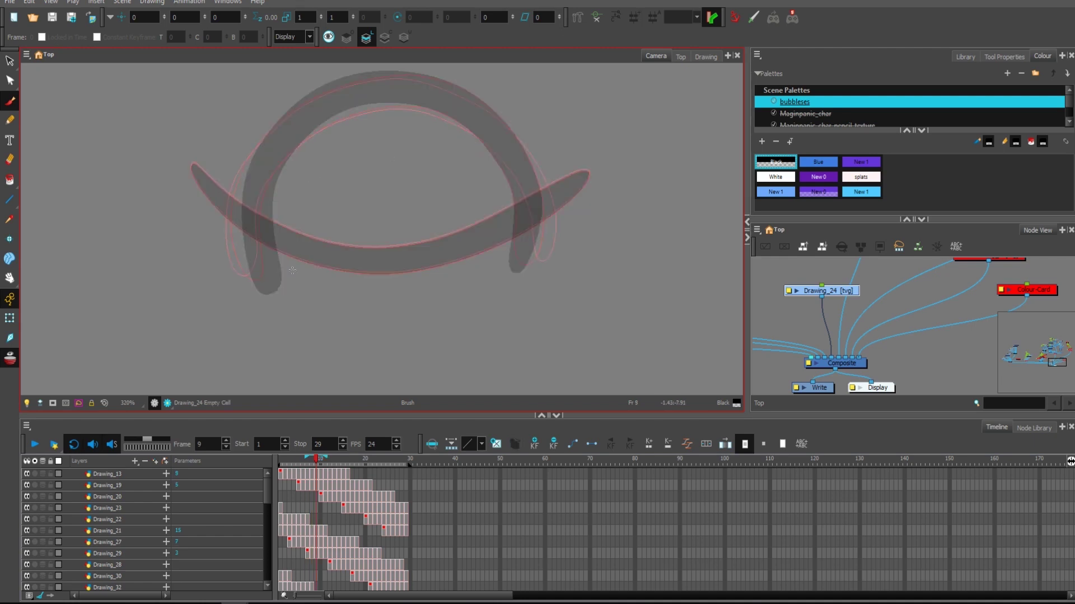
Set the exposure of the Drawing_24 cells on frames 3 to 8 to 2.
{"action": "key", "text": "alt+s"}
{"action": "key", "text": "1"}
{"action": "key", "text": "2"}
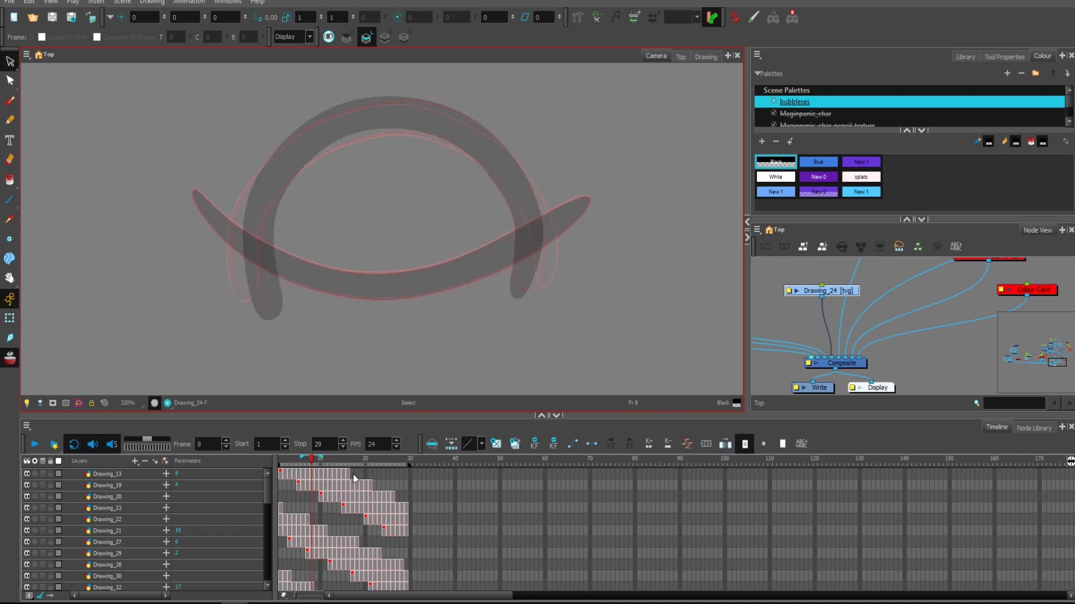
{"action": "scroll", "coordinate": [373, 568], "scroll_direction": "down", "scroll_amount": 2}
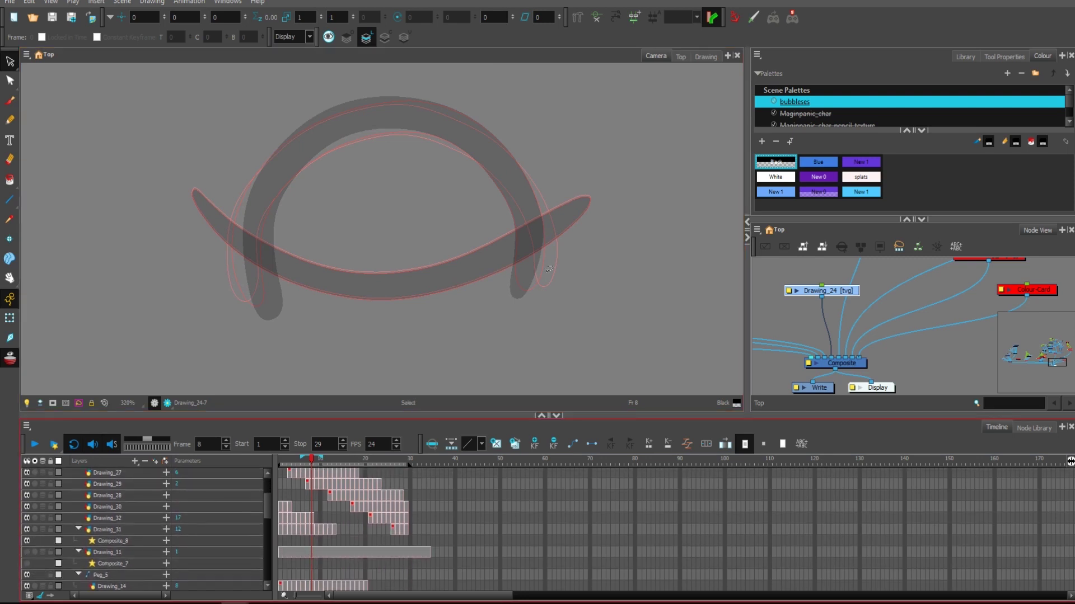
{"action": "left_click", "coordinate": [850, 320]}
{"action": "left_click", "coordinate": [440, 448]}
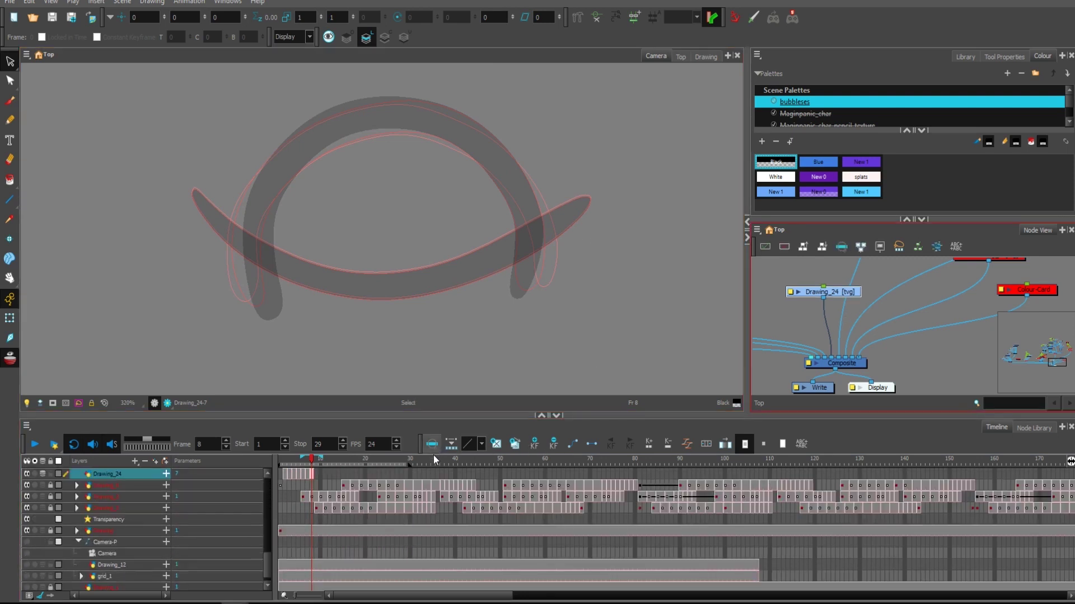
{"action": "left_click", "coordinate": [297, 473]}
{"action": "left_click", "coordinate": [293, 472]}
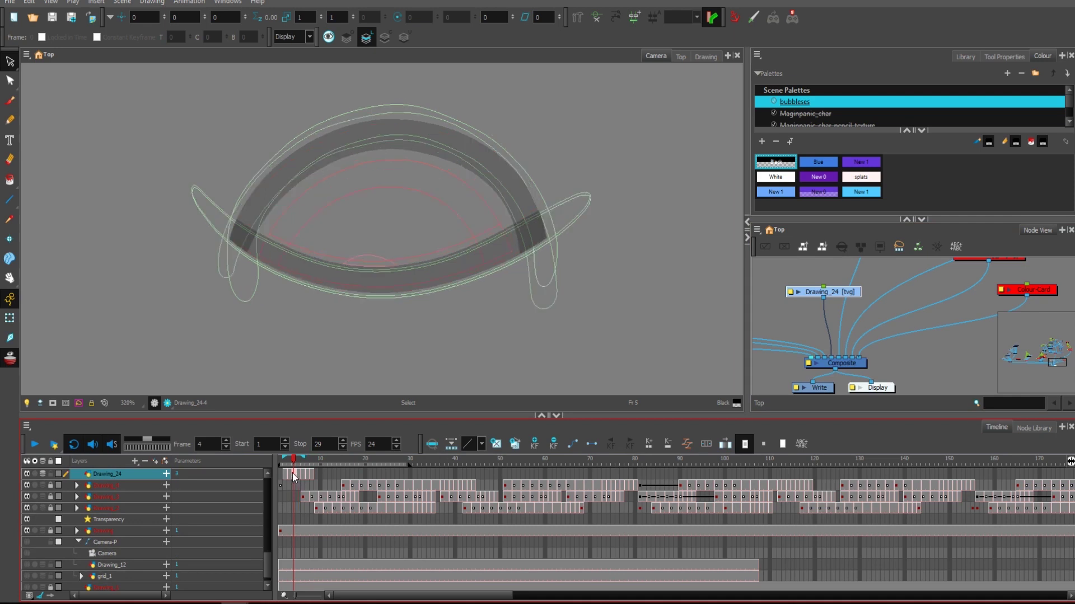
{"action": "left_click_drag", "start_coordinate": [287, 473], "coordinate": [312, 477]}
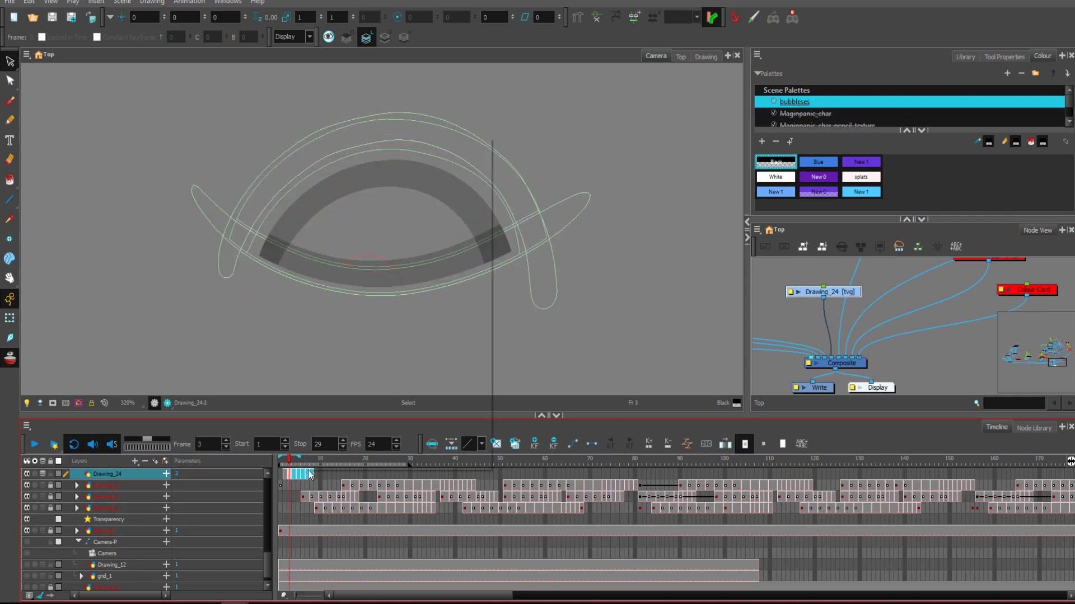
{"action": "right_click", "coordinate": [307, 478]}
{"action": "mouse_move", "coordinate": [431, 278]}
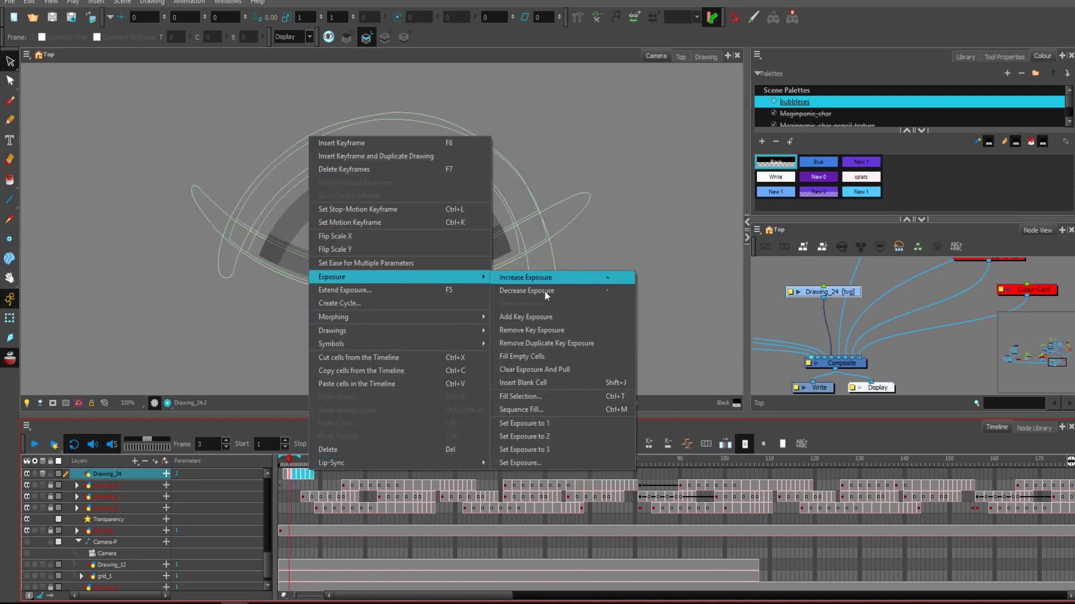
{"action": "left_click", "coordinate": [562, 436]}
Scrub through the retimed arch drawings up to frame 14 and examine how the dome grows.
{"action": "mouse_move", "coordinate": [299, 461]}
{"action": "left_mouse_down"}
{"action": "mouse_move", "coordinate": [336, 467]}
{"action": "mouse_move", "coordinate": [296, 470]}
{"action": "mouse_move", "coordinate": [328, 465]}
{"action": "left_mouse_up"}
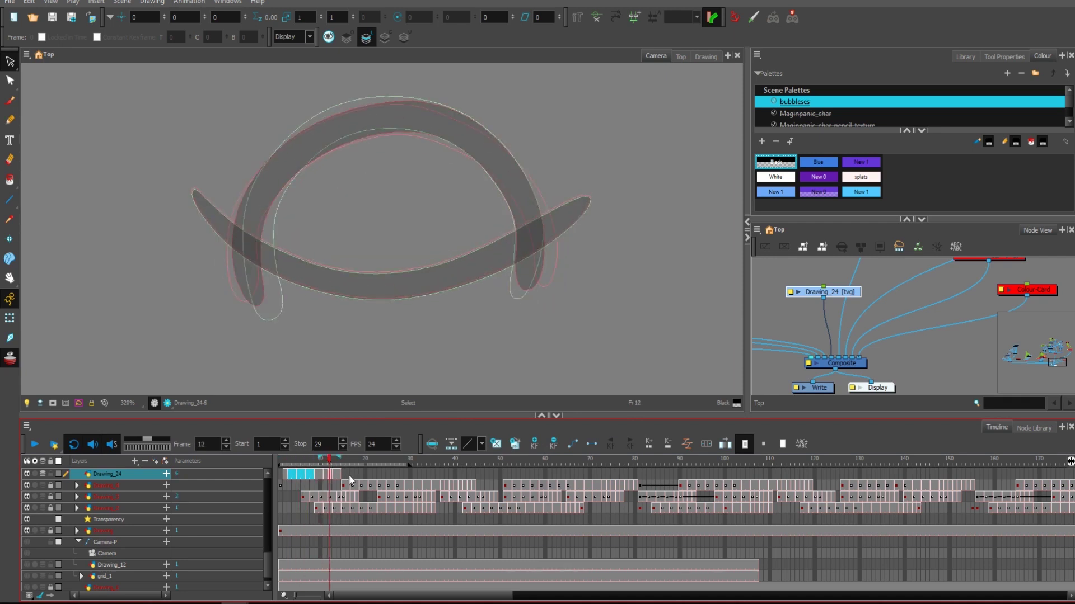
{"action": "left_click", "coordinate": [338, 474]}
{"action": "key", "text": "alt+b"}
{"action": "left_click_drag", "start_coordinate": [596, 210], "coordinate": [591, 240]}
{"action": "key", "text": "1"}
{"action": "key", "text": "2"}
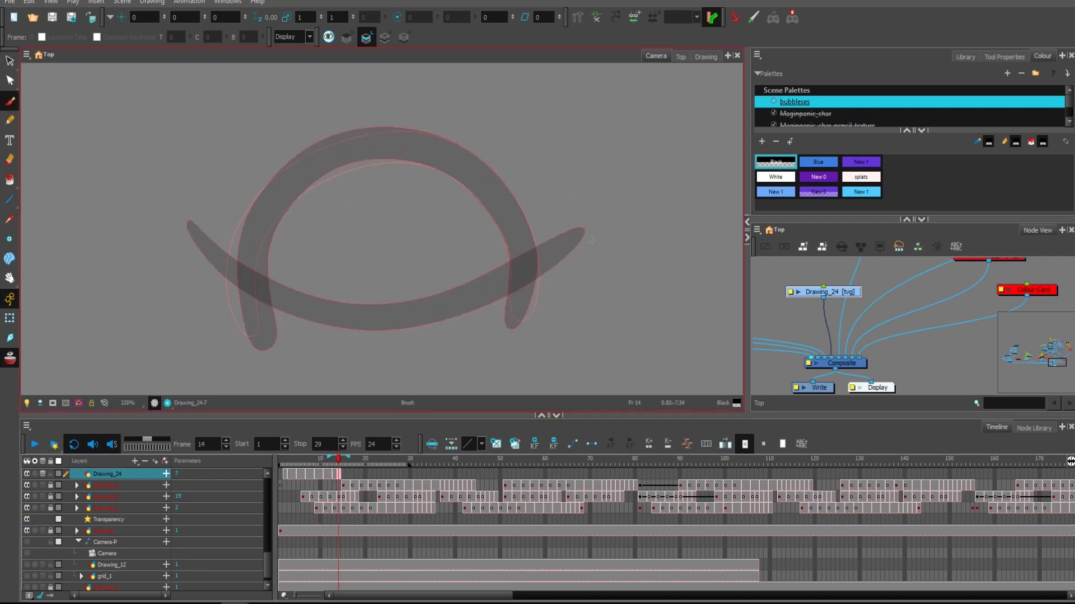
{"action": "scroll", "coordinate": [589, 241], "scroll_direction": "up", "scroll_amount": 1}
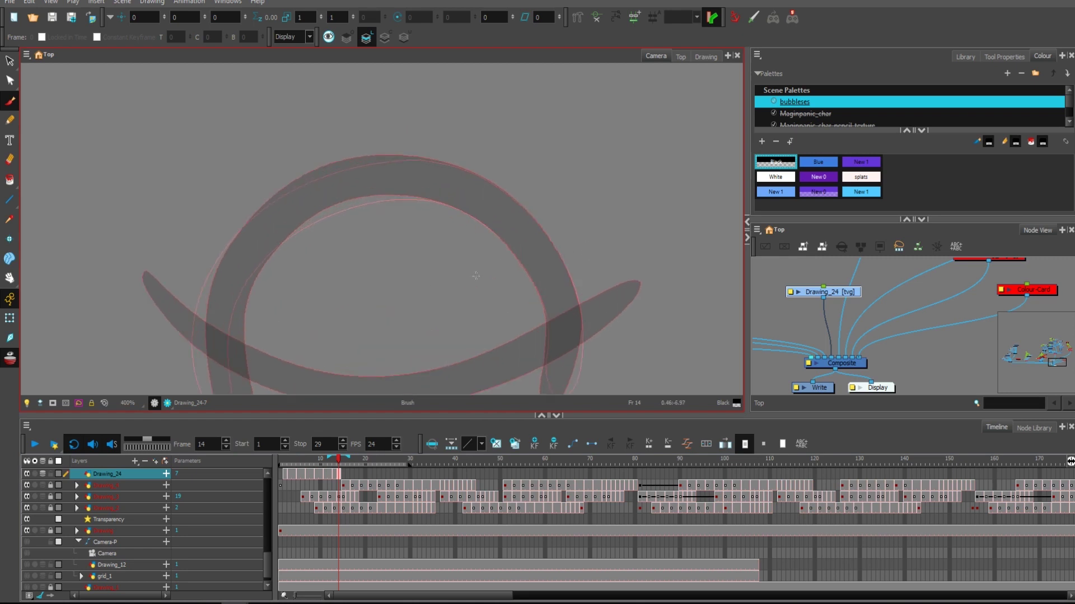
{"action": "scroll", "coordinate": [563, 244], "scroll_direction": "down", "scroll_amount": 1}
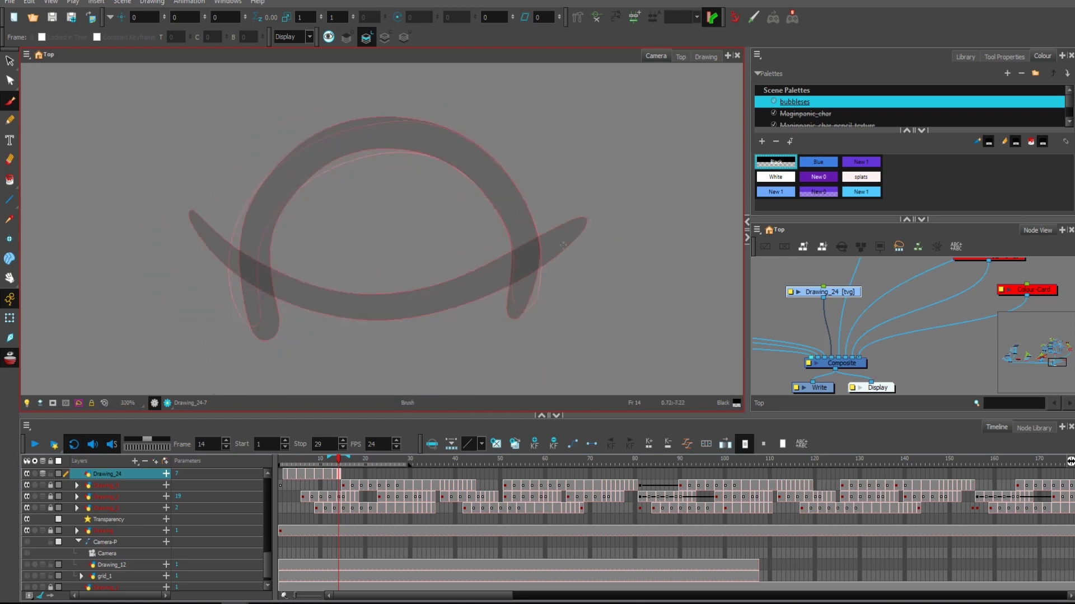
Brush a ray shooting outward from the dome's right side, starting on frame 15 and shrinking to a dot by frame 18.
{"action": "key", "text": "period"}
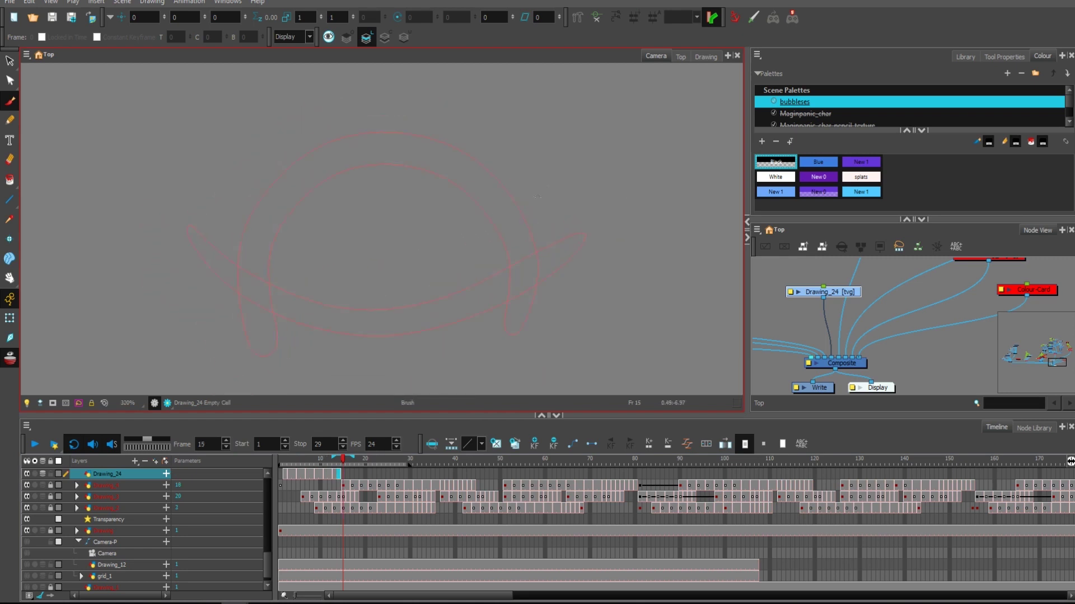
{"action": "mouse_move", "coordinate": [500, 231]}
{"action": "left_mouse_down"}
{"action": "mouse_move", "coordinate": [577, 157]}
{"action": "mouse_move", "coordinate": [551, 168]}
{"action": "mouse_move", "coordinate": [582, 151]}
{"action": "left_mouse_up"}
{"action": "key", "text": "period"}
{"action": "key", "text": "period"}
{"action": "key", "text": "comma"}
{"action": "key", "text": "comma"}
{"action": "key", "text": "comma"}
Brush a second ray at the dome's upper right across frames 15 to 18, shortening it to a dot.
{"action": "key", "text": "period"}
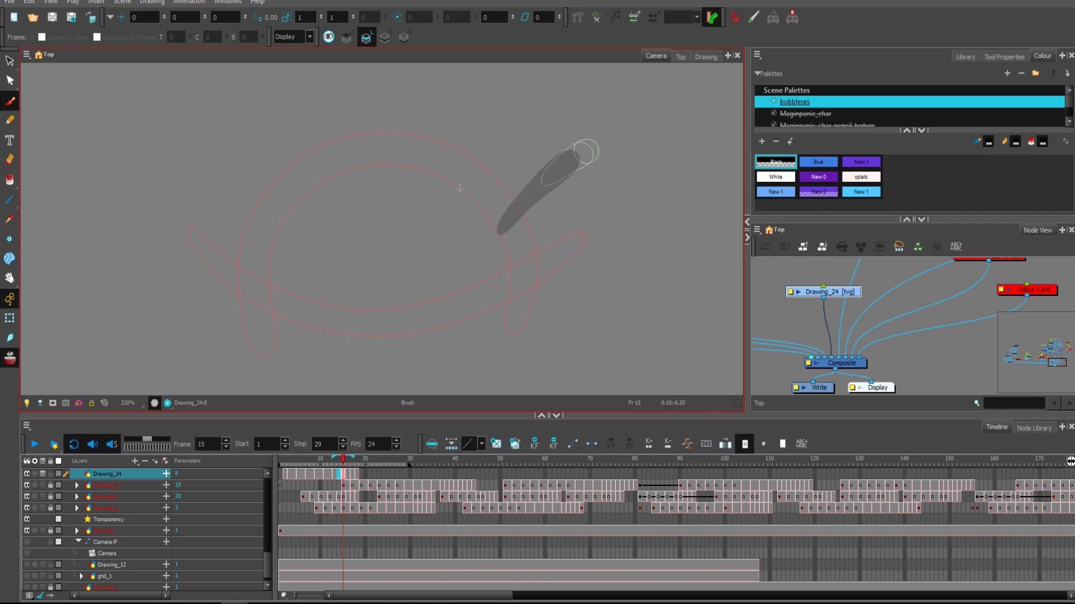
{"action": "left_click_drag", "start_coordinate": [460, 190], "coordinate": [522, 94]}
{"action": "key", "text": "period"}
{"action": "left_click_drag", "start_coordinate": [491, 129], "coordinate": [532, 84]}
{"action": "key", "text": "period"}
{"action": "left_click", "coordinate": [530, 87]}
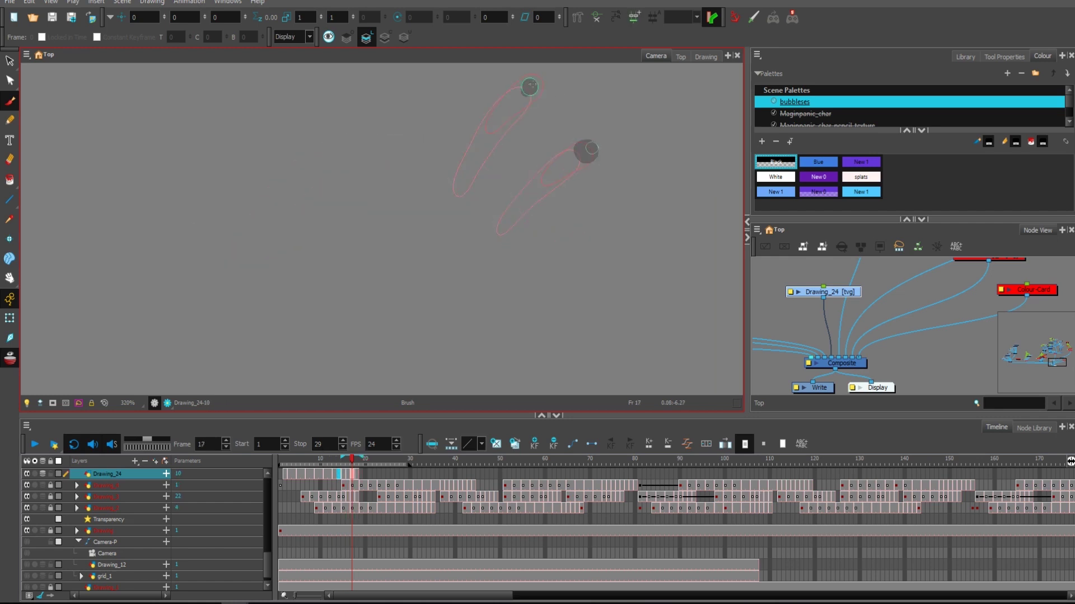
{"action": "key", "text": "period"}
{"action": "left_click", "coordinate": [540, 79]}
{"action": "key", "text": "comma"}
{"action": "key", "text": "comma"}
{"action": "key", "text": "comma"}
{"action": "key", "text": "comma"}
Brush a near-vertical third ray above the dome's top across frames 15 to 18, shortening it to a dot.
{"action": "key", "text": "period"}
{"action": "left_click_drag", "start_coordinate": [396, 159], "coordinate": [402, 63]}
{"action": "key", "text": "space"}
{"action": "mouse_move", "coordinate": [427, 148]}
{"action": "left_mouse_down"}
{"action": "mouse_move", "coordinate": [430, 188]}
{"action": "mouse_move", "coordinate": [413, 143]}
{"action": "left_mouse_up"}
{"action": "key", "text": "period"}
{"action": "key", "text": "period"}
{"action": "left_click", "coordinate": [413, 140]}
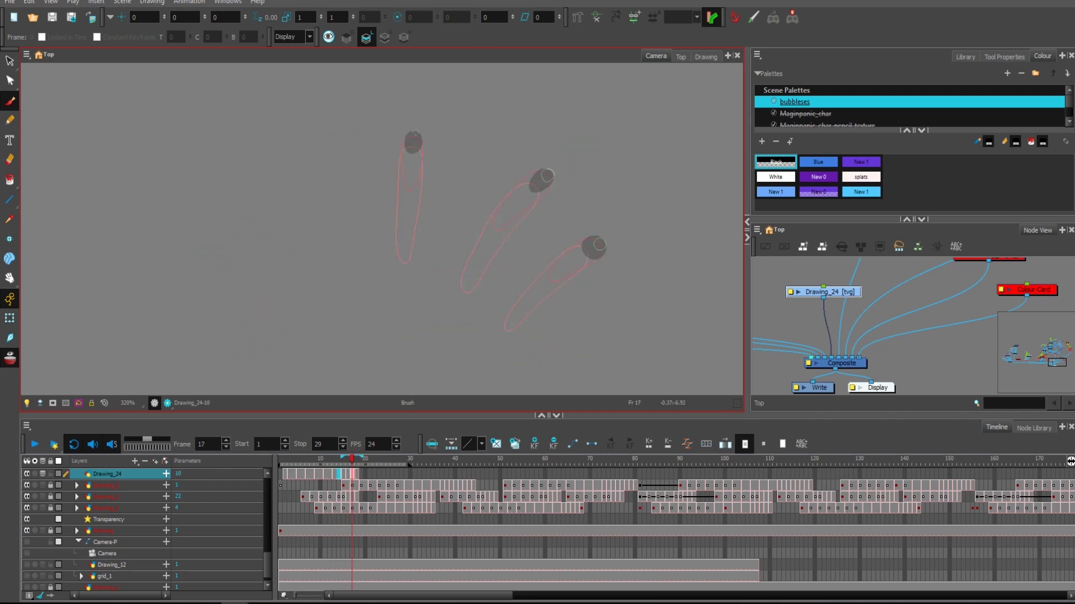
{"action": "key", "text": "period"}
{"action": "key", "text": "comma"}
{"action": "key", "text": "comma"}
{"action": "key", "text": "comma"}
{"action": "key", "text": "comma"}
Brush a fourth ray at the dome's upper left across frames 15 to 18, shortening it to a dot.
{"action": "key", "text": "period"}
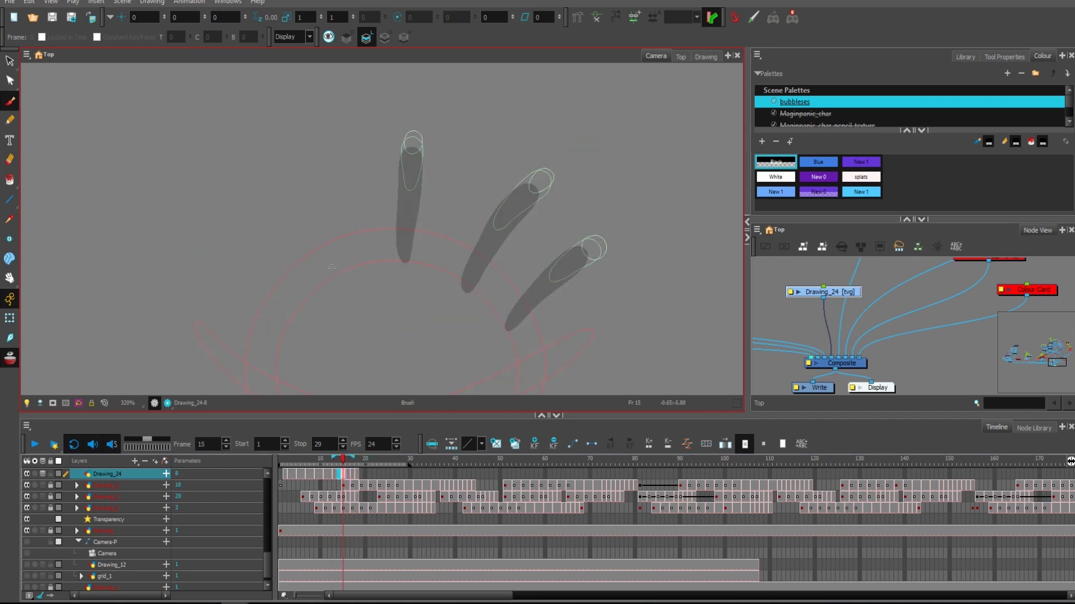
{"action": "left_click_drag", "start_coordinate": [333, 270], "coordinate": [302, 156]}
{"action": "key", "text": "period"}
{"action": "left_click_drag", "start_coordinate": [308, 203], "coordinate": [302, 149]}
{"action": "key", "text": "period"}
{"action": "key", "text": "period"}
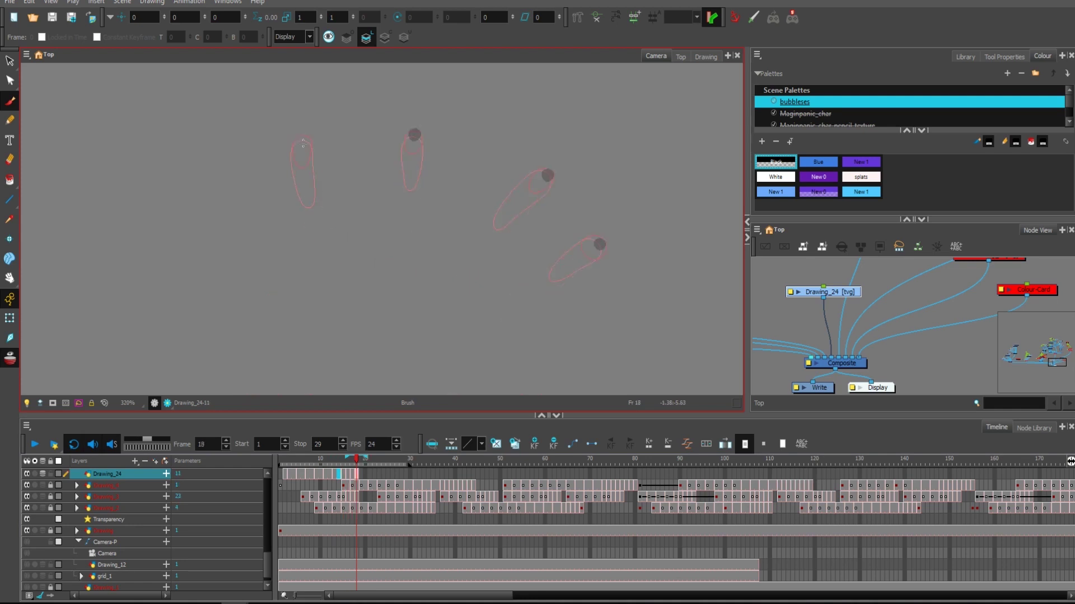
{"action": "left_click", "coordinate": [302, 145]}
{"action": "key", "text": "comma"}
{"action": "key", "text": "comma"}
{"action": "key", "text": "comma"}
{"action": "key", "text": "comma"}
Brush a fifth ray slanting out from the dome's left side across frames 15 to 18, ending in a dot.
{"action": "key", "text": "period"}
{"action": "left_click_drag", "start_coordinate": [323, 338], "coordinate": [205, 248]}
{"action": "key", "text": "period"}
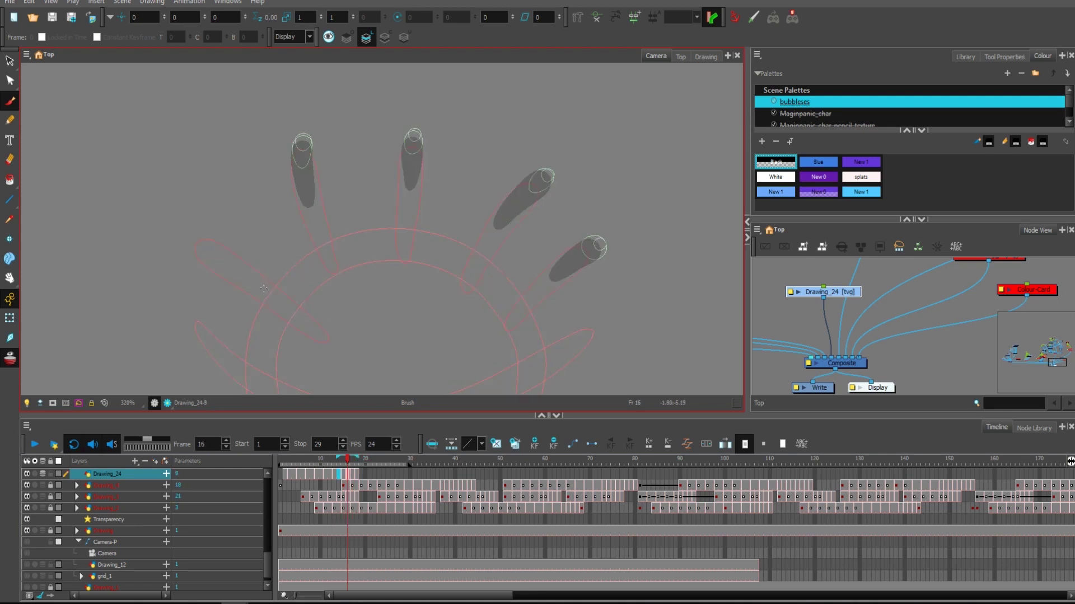
{"action": "left_click_drag", "start_coordinate": [262, 289], "coordinate": [190, 241]}
{"action": "key", "text": "period"}
{"action": "key", "text": "period"}
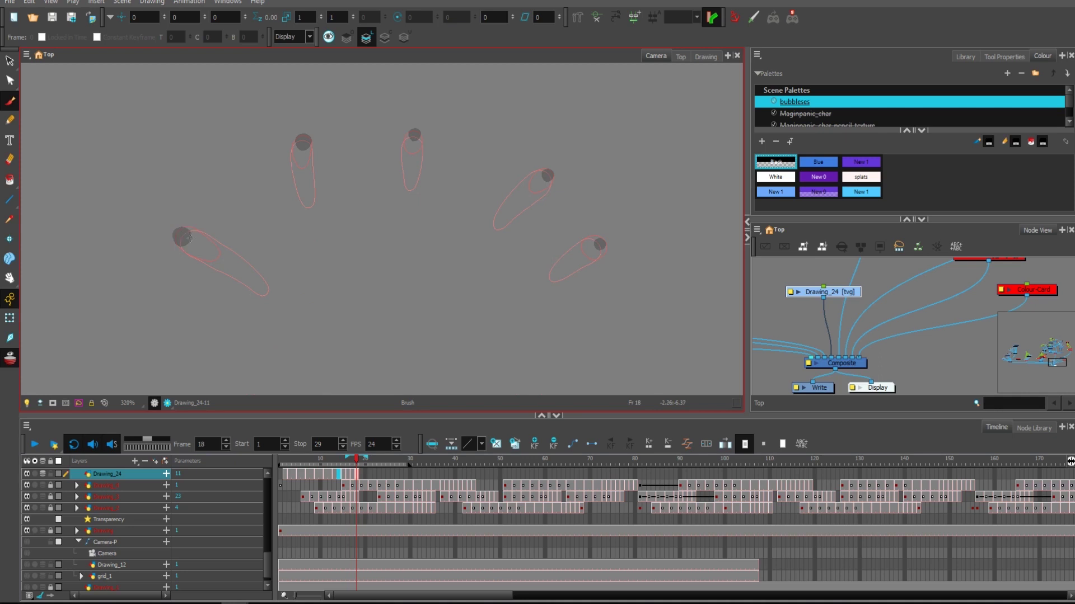
Select the dome artwork on frame 14 and shift the ray drawings one frame along to frames 16 to 19.
{"action": "key", "text": "comma"}
{"action": "key", "text": "comma"}
{"action": "key", "text": "comma"}
{"action": "key", "text": "comma"}
{"action": "key", "text": "comma"}
{"action": "left_click_drag", "start_coordinate": [603, 303], "coordinate": [616, 189]}
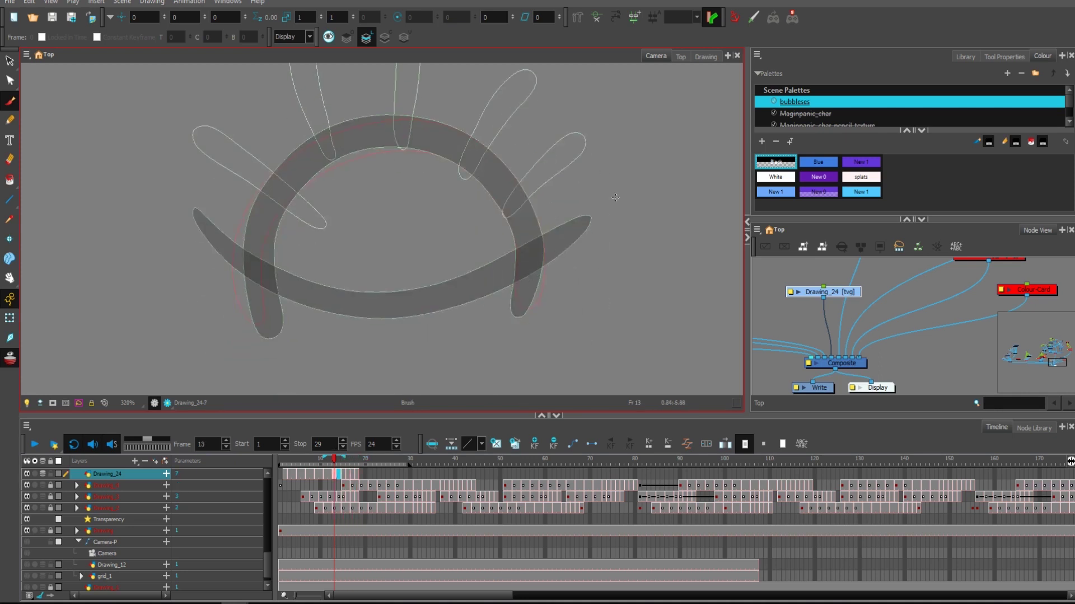
{"action": "key", "text": "alt+s"}
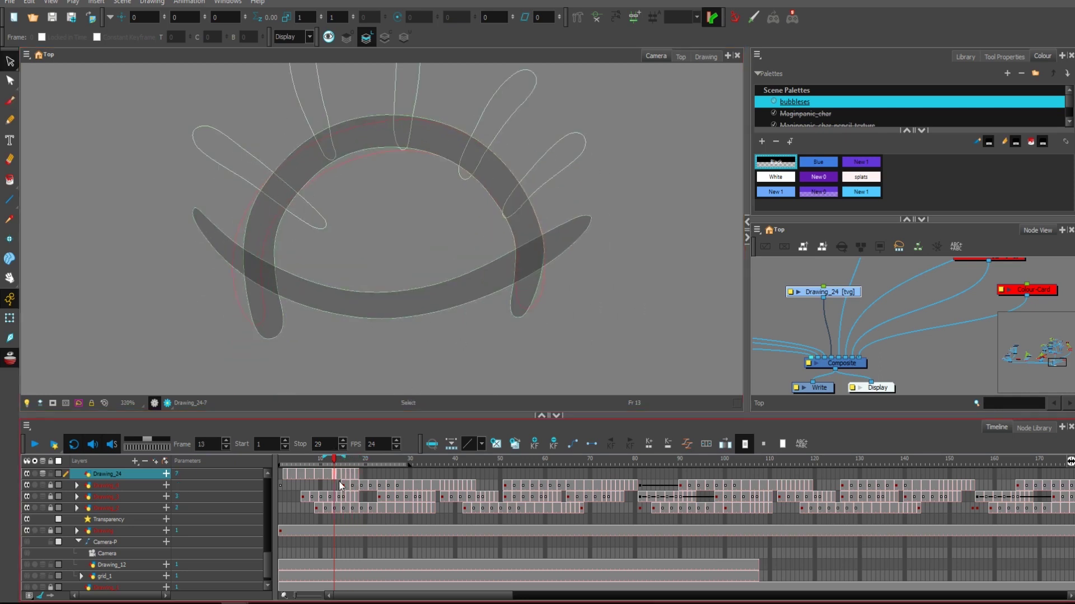
{"action": "left_click", "coordinate": [340, 474]}
{"action": "left_click", "coordinate": [343, 476]}
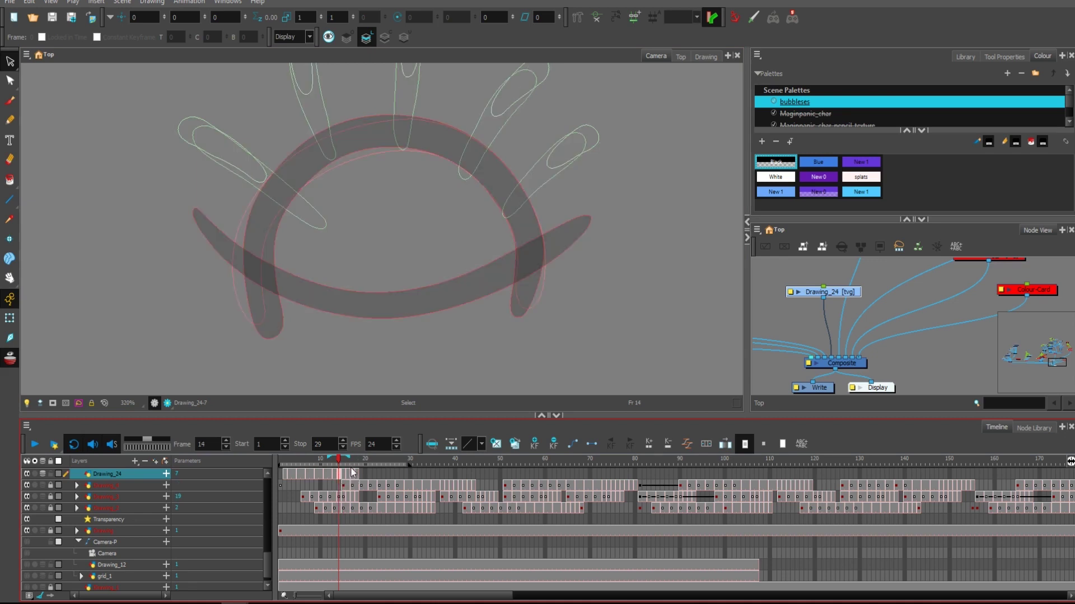
{"action": "left_click", "coordinate": [587, 228]}
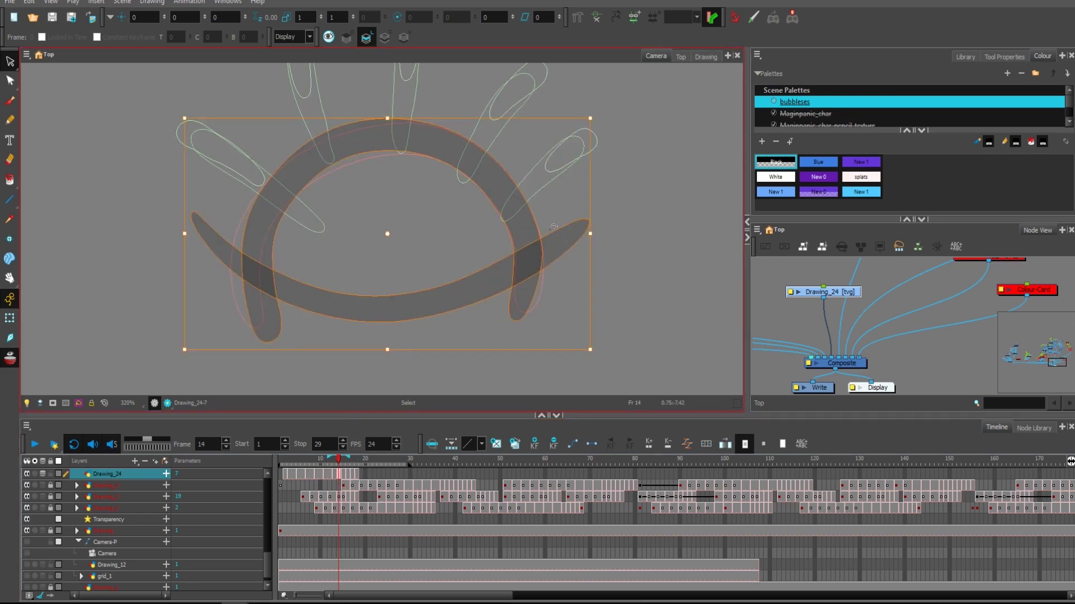
{"action": "left_click_drag", "start_coordinate": [363, 475], "coordinate": [347, 475]}
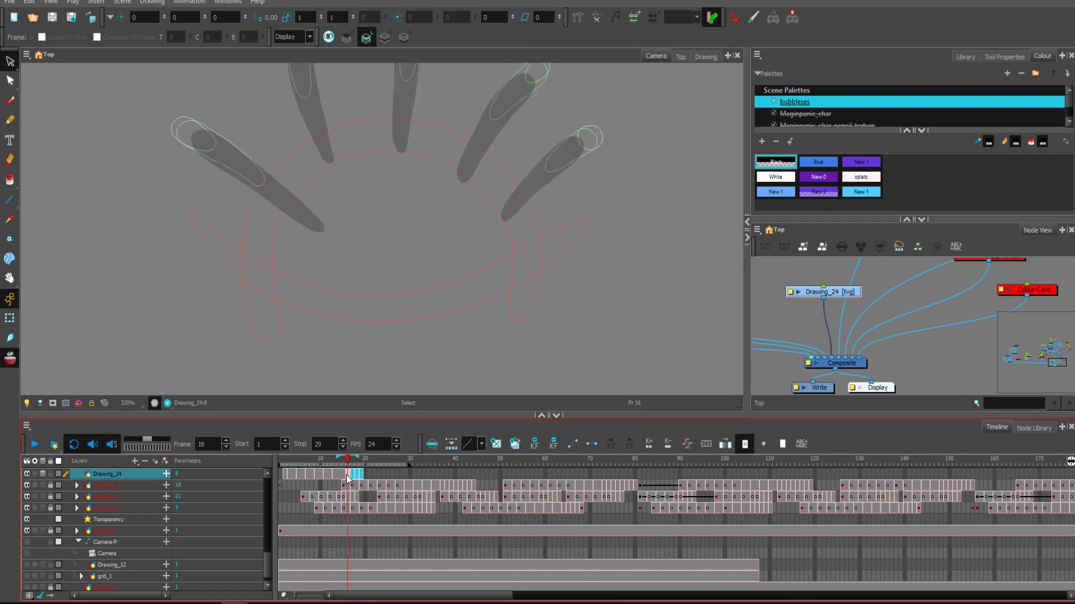
Place the dome on frame 15, brush a small oval inside it, and fill the dome's interior around the oval.
{"action": "left_click", "coordinate": [345, 477]}
{"action": "key", "text": "alt+b"}
{"action": "mouse_move", "coordinate": [331, 213]}
{"action": "left_mouse_down"}
{"action": "mouse_move", "coordinate": [370, 264]}
{"action": "mouse_move", "coordinate": [372, 197]}
{"action": "mouse_move", "coordinate": [329, 212]}
{"action": "left_mouse_up"}
{"action": "key", "text": "i"}
{"action": "left_click", "coordinate": [444, 241]}
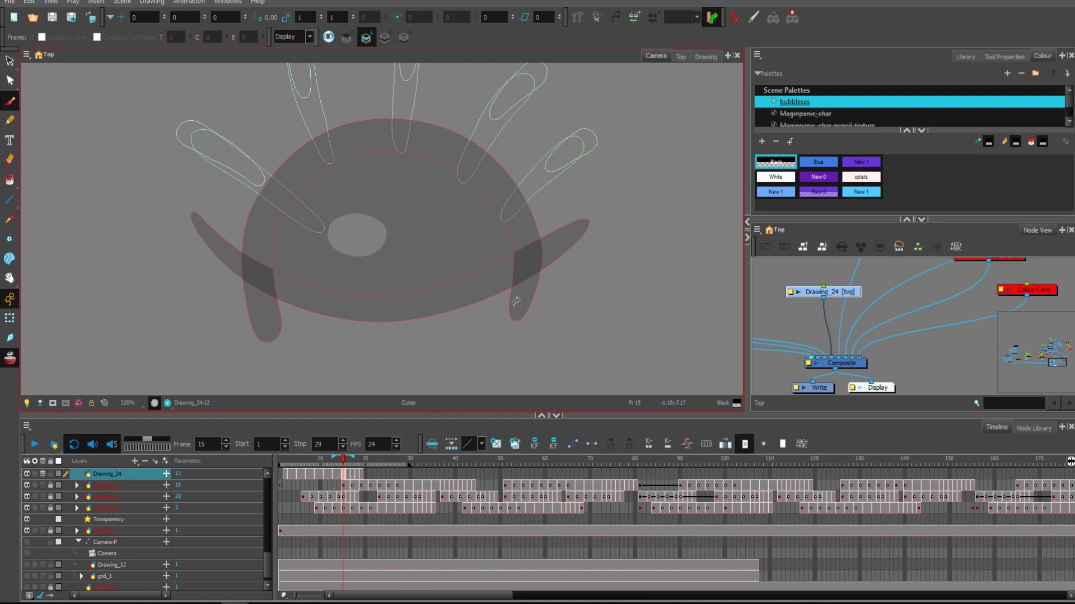
Cut off the dome's hanging legs and the curved stroke's outer tips on frame 15.
{"action": "left_click_drag", "start_coordinate": [515, 301], "coordinate": [563, 231]}
{"action": "left_click_drag", "start_coordinate": [278, 333], "coordinate": [215, 241]}
{"action": "key", "text": "alt+q"}
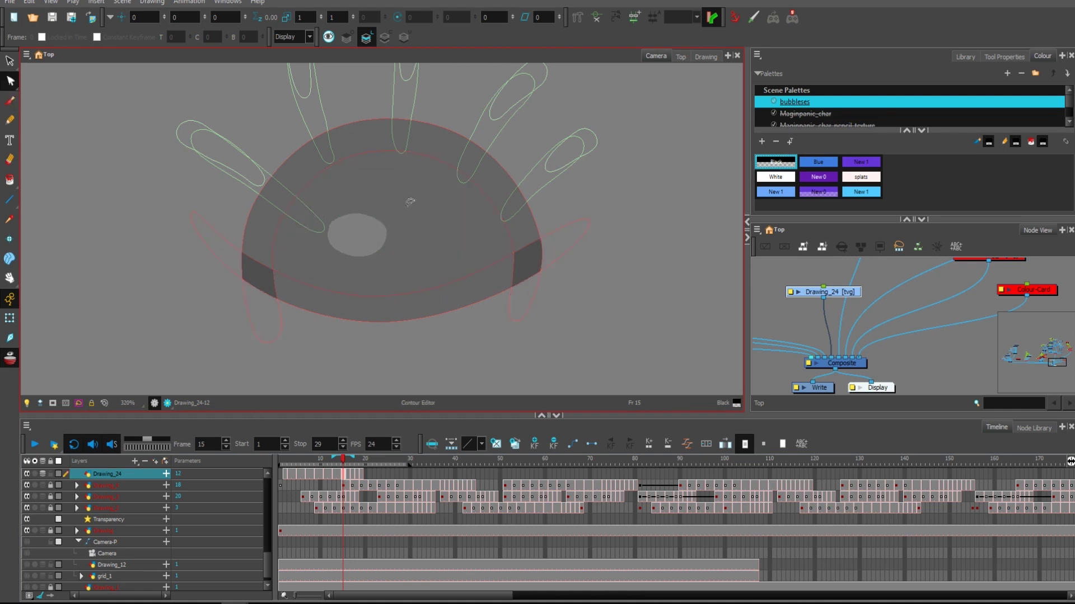
{"action": "left_click", "coordinate": [404, 209]}
{"action": "left_click", "coordinate": [451, 237]}
{"action": "key", "text": "1"}
{"action": "key", "text": "1"}
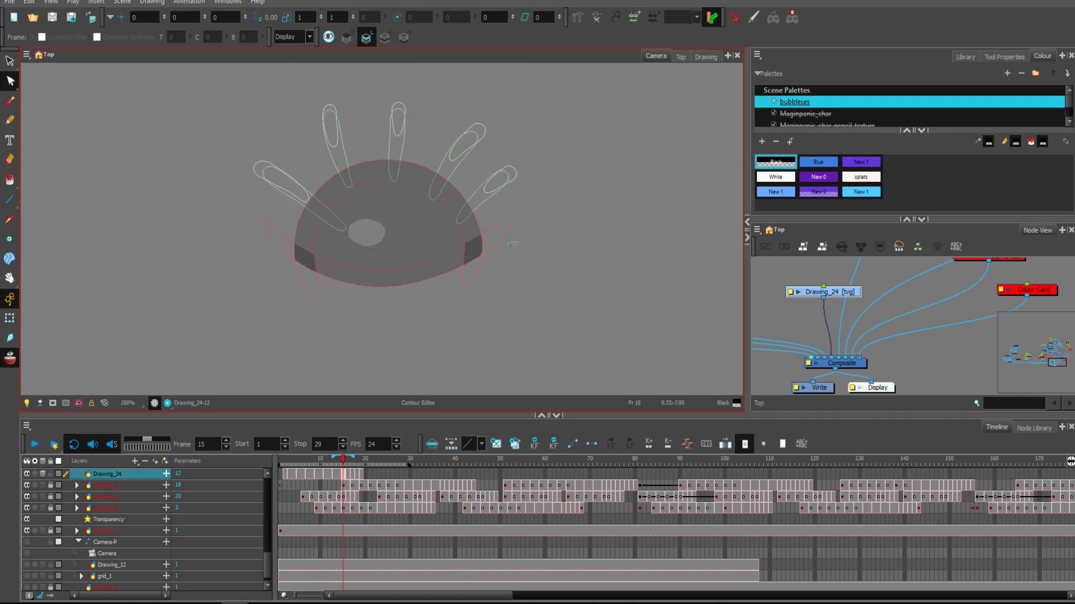
{"action": "key", "text": "2"}
{"action": "key", "text": "1"}
{"action": "left_click_drag", "start_coordinate": [585, 211], "coordinate": [587, 225]}
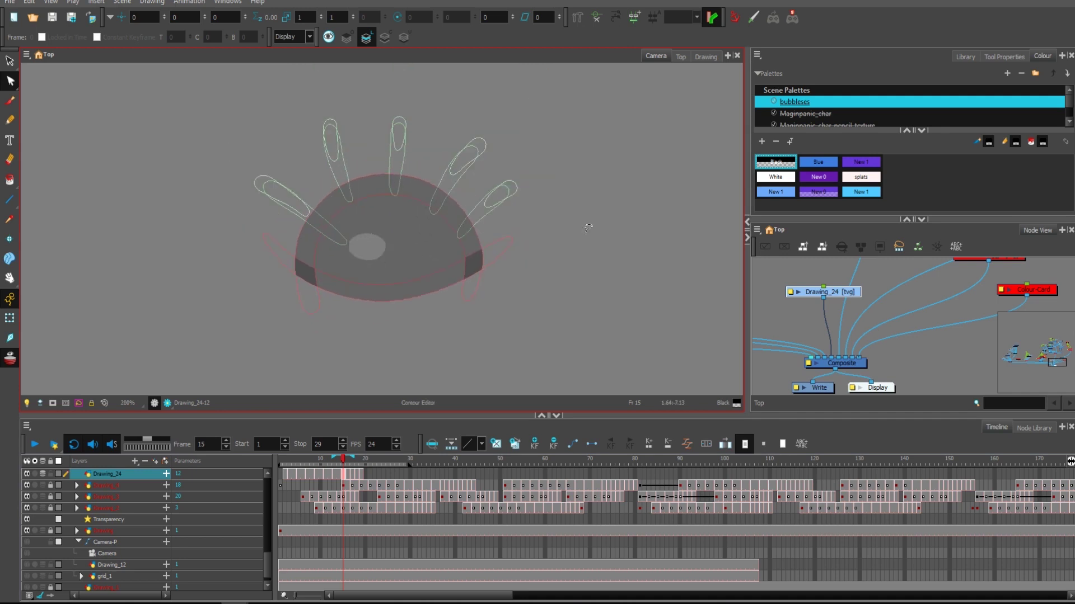
{"action": "key", "text": "2"}
{"action": "key", "text": "2"}
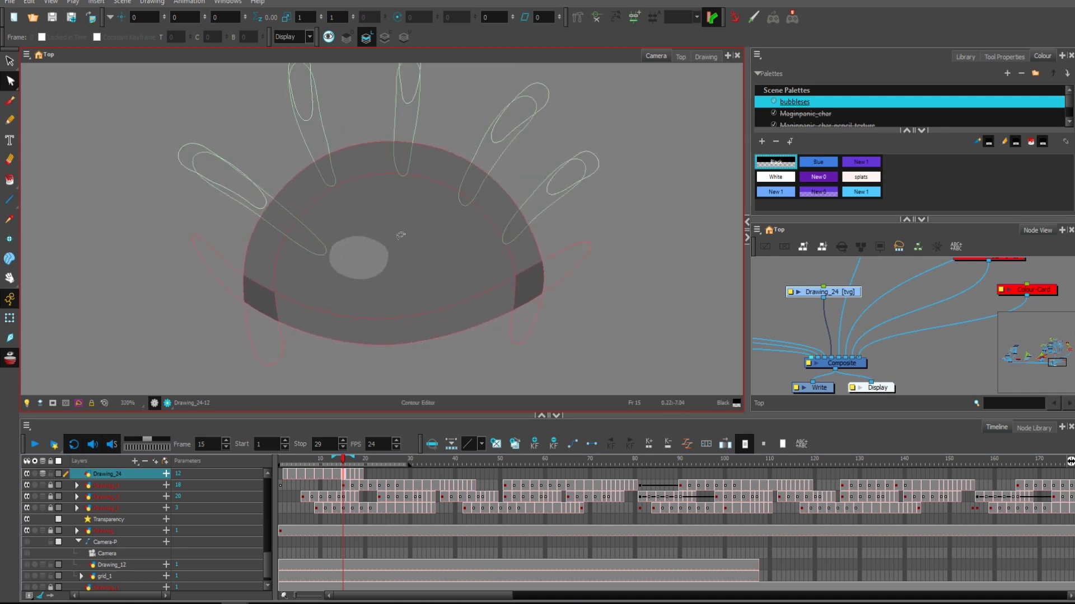
Brush five arrows radiating outward from the small oval inside the dome on frame 15.
{"action": "key", "text": "alt+b"}
{"action": "left_click_drag", "start_coordinate": [396, 243], "coordinate": [454, 216]}
{"action": "key", "text": "ctrl+z"}
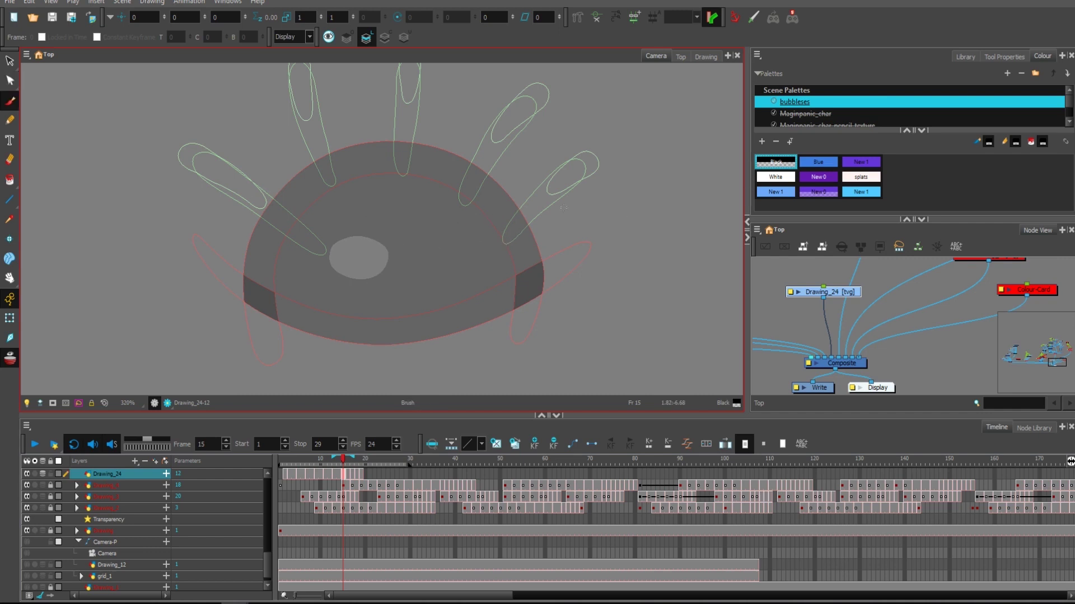
{"action": "mouse_move", "coordinate": [396, 245]}
{"action": "left_mouse_down"}
{"action": "mouse_move", "coordinate": [462, 214]}
{"action": "mouse_move", "coordinate": [459, 240]}
{"action": "left_mouse_up"}
{"action": "mouse_move", "coordinate": [362, 226]}
{"action": "left_mouse_down"}
{"action": "mouse_move", "coordinate": [374, 176]}
{"action": "mouse_move", "coordinate": [387, 185]}
{"action": "left_mouse_up"}
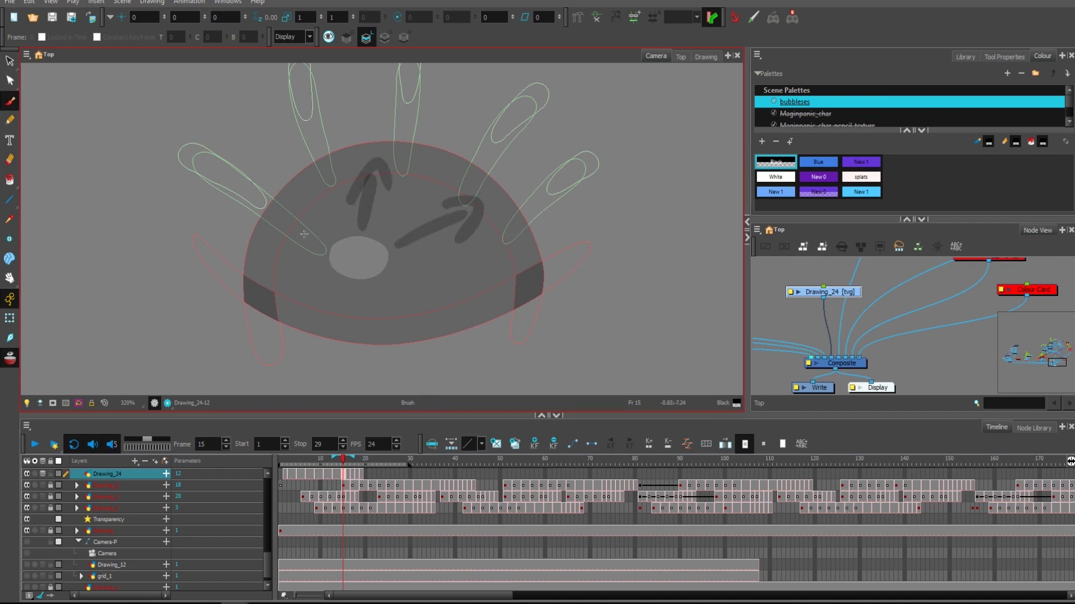
{"action": "left_click_drag", "start_coordinate": [309, 215], "coordinate": [281, 243]}
{"action": "left_click_drag", "start_coordinate": [327, 277], "coordinate": [295, 303]}
{"action": "left_click_drag", "start_coordinate": [286, 283], "coordinate": [313, 311]}
{"action": "mouse_move", "coordinate": [386, 275]}
{"action": "left_mouse_down"}
{"action": "mouse_move", "coordinate": [420, 308]}
{"action": "mouse_move", "coordinate": [386, 327]}
{"action": "left_mouse_up"}
Cut off the arch's hanging legs and the curved stroke's protruding right tip on frame 13.
{"action": "scroll", "coordinate": [485, 333], "scroll_direction": "down", "scroll_amount": 2}
{"action": "key", "text": "period"}
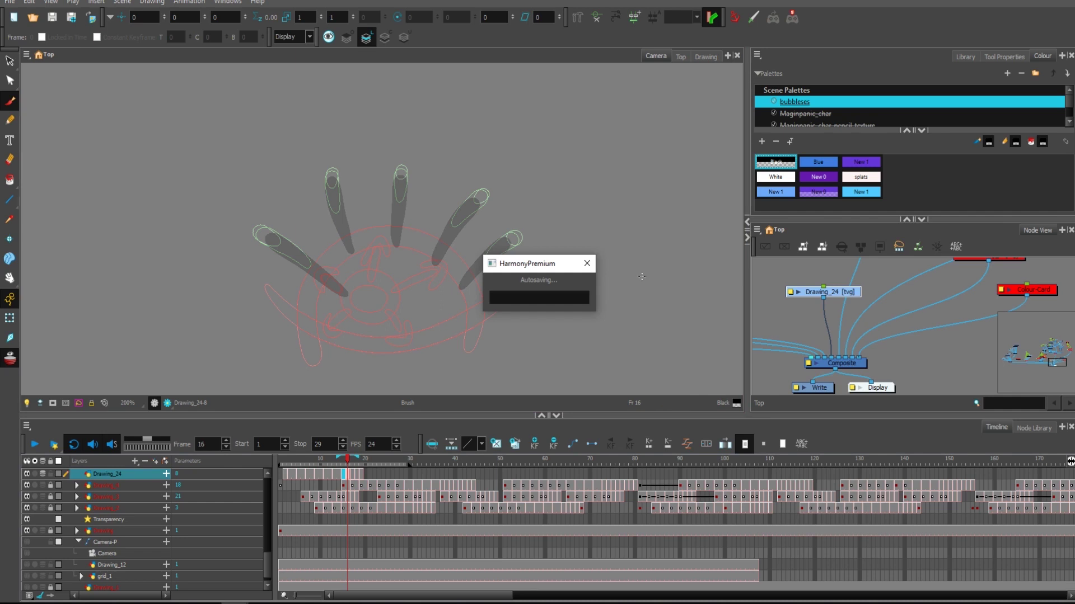
{"action": "key", "text": "comma"}
{"action": "key", "text": "comma"}
{"action": "key", "text": "comma"}
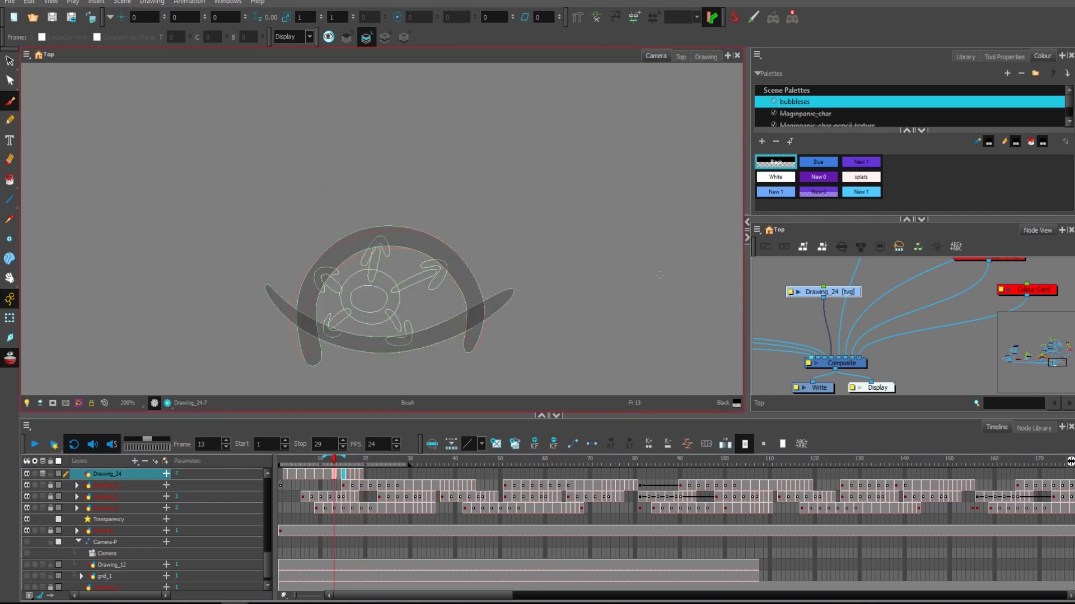
{"action": "key", "text": "alt+t"}
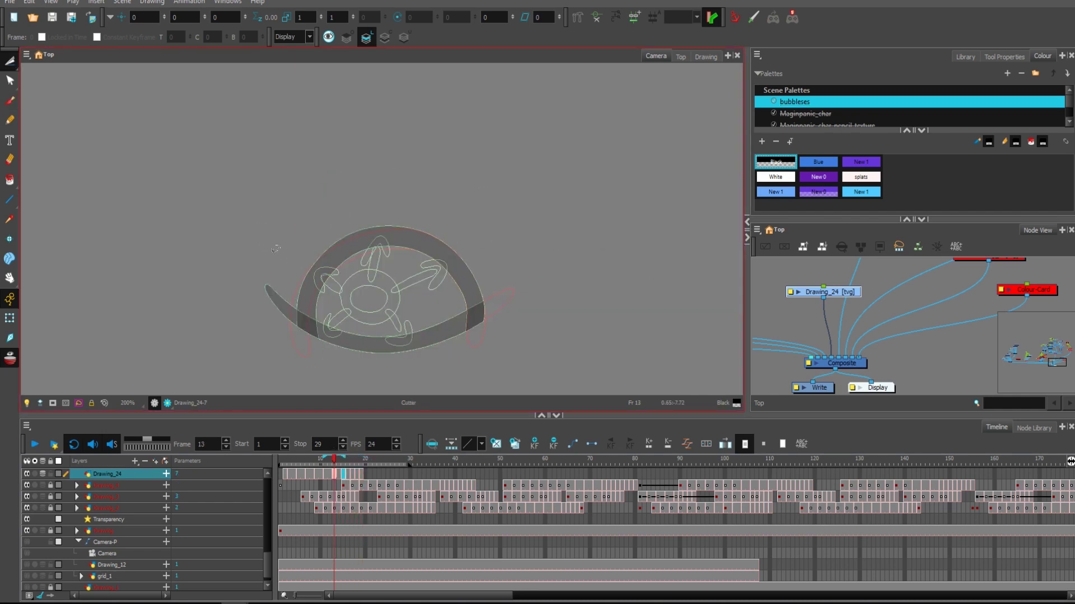
Cut off both arch legs and the curved stroke's outer tips on frame 11, and play the animation.
{"action": "key", "text": "comma"}
{"action": "key", "text": "comma"}
{"action": "key", "text": "g"}
{"action": "key", "text": "f"}
{"action": "left_click_drag", "start_coordinate": [313, 358], "coordinate": [284, 330]}
{"action": "left_click_drag", "start_coordinate": [283, 263], "coordinate": [271, 319]}
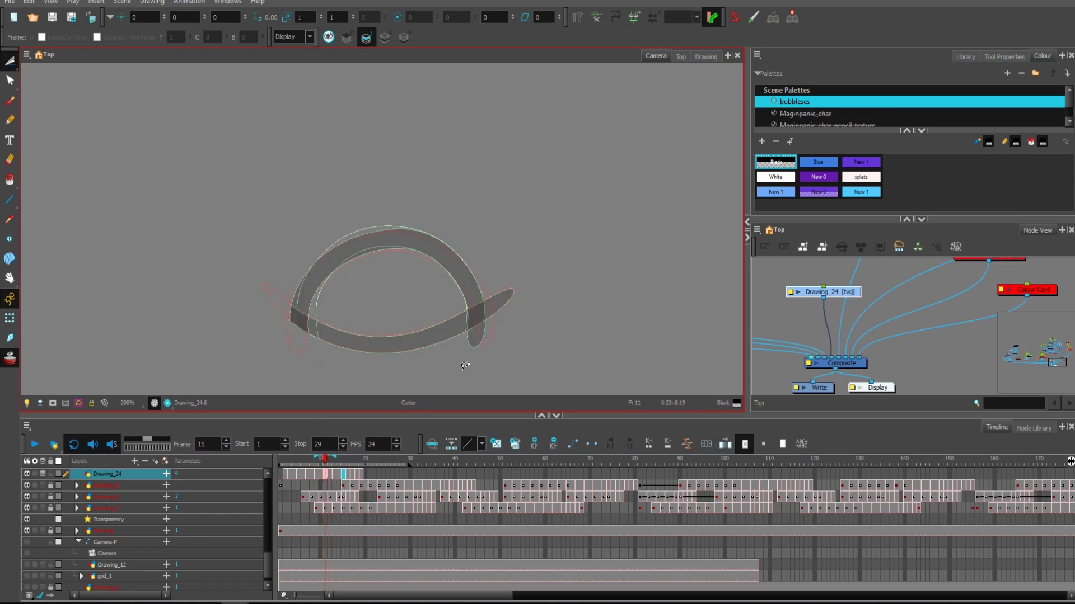
{"action": "key", "text": "f"}
{"action": "mouse_move", "coordinate": [465, 364]}
{"action": "left_mouse_down"}
{"action": "mouse_move", "coordinate": [495, 330]}
{"action": "mouse_move", "coordinate": [506, 285]}
{"action": "left_mouse_up"}
{"action": "key", "text": "comma"}
{"action": "key", "text": "comma"}
{"action": "left_click", "coordinate": [35, 446]}
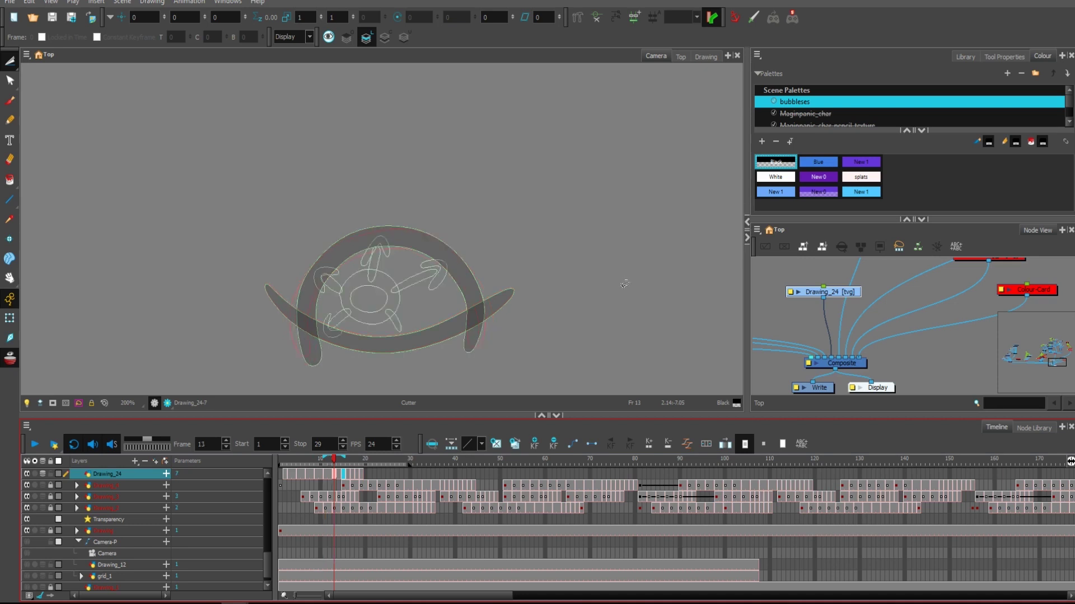
Delete the arch on frame 11 and brush a slightly taller one over the curved stroke.
{"action": "key", "text": "alt+s"}
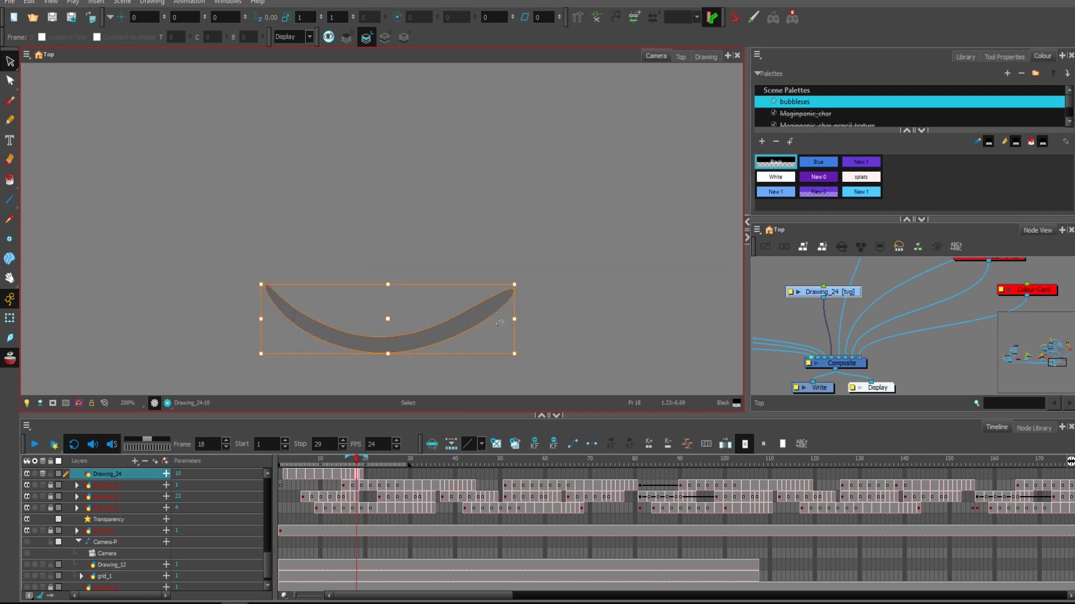
{"action": "key", "text": "alt+b"}
{"action": "key", "text": "f"}
{"action": "key", "text": "f"}
{"action": "key", "text": "f"}
{"action": "key", "text": "f"}
{"action": "key", "text": "f"}
{"action": "key", "text": "f"}
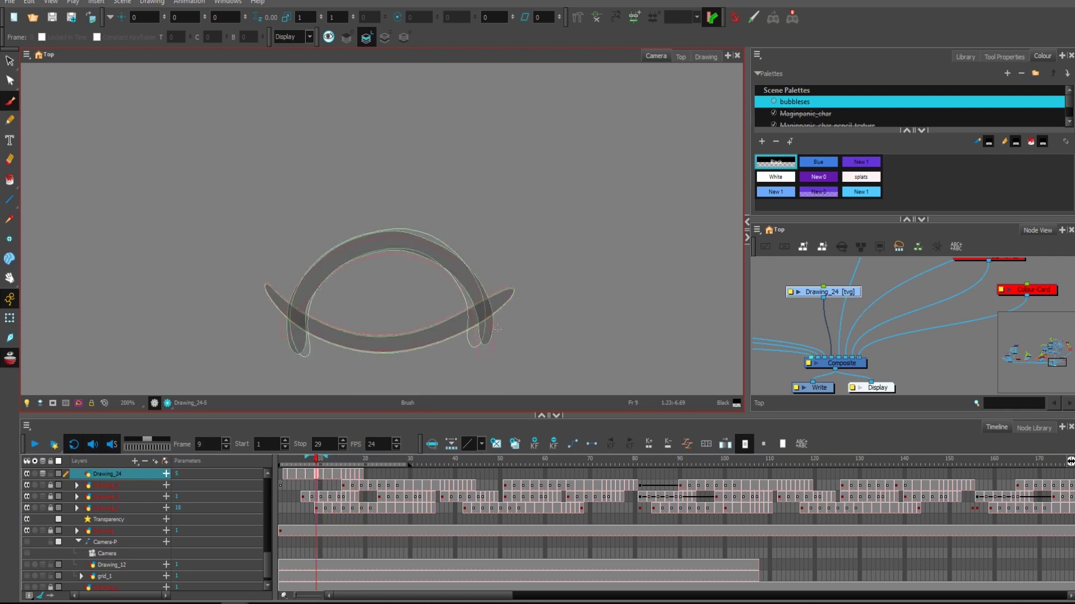
{"action": "key", "text": "g"}
{"action": "key", "text": "alt+s"}
{"action": "left_click", "coordinate": [437, 244]}
{"action": "key", "text": "Delete"}
{"action": "key", "text": "alt+b"}
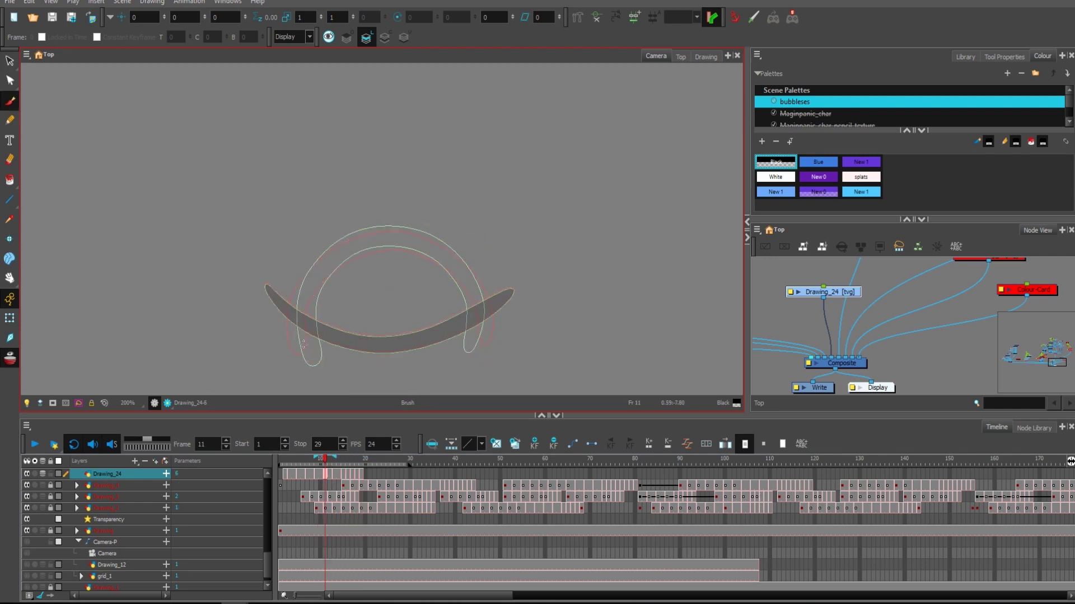
{"action": "mouse_move", "coordinate": [304, 348]}
{"action": "left_mouse_down"}
{"action": "mouse_move", "coordinate": [313, 263]}
{"action": "mouse_move", "coordinate": [339, 235]}
{"action": "mouse_move", "coordinate": [400, 222]}
{"action": "mouse_move", "coordinate": [463, 254]}
{"action": "mouse_move", "coordinate": [471, 277]}
{"action": "mouse_move", "coordinate": [458, 343]}
{"action": "left_mouse_up"}
Replace the arch on frame 13 with a taller brushed one whose legs pinch inward above the curved stroke.
{"action": "key", "text": "period"}
{"action": "key", "text": "period"}
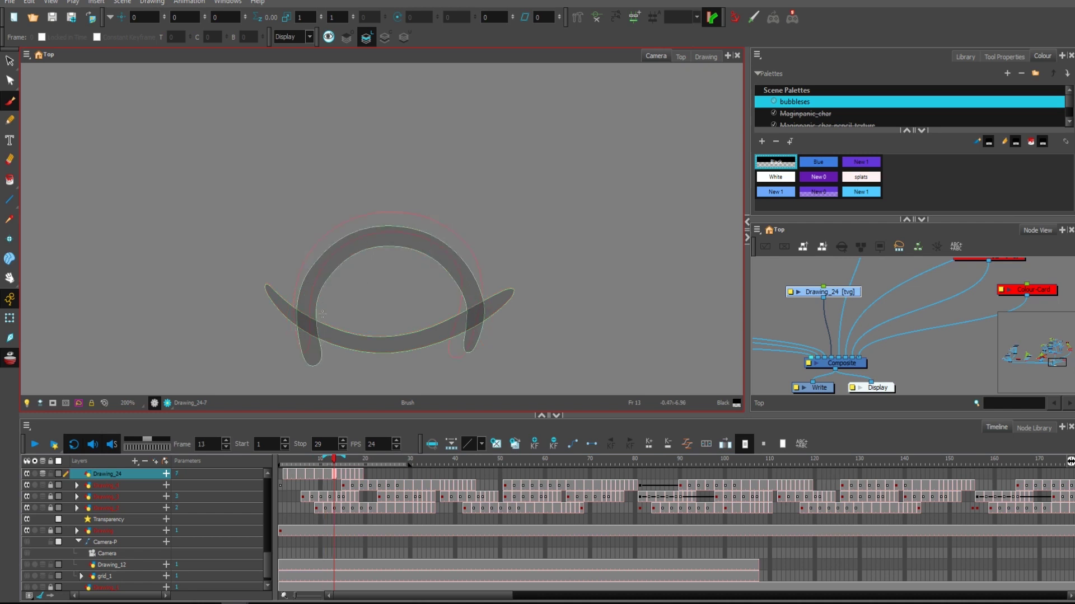
{"action": "key", "text": "alt+s"}
{"action": "key", "text": "ctrl+a"}
{"action": "key", "text": "Delete"}
{"action": "key", "text": "alt+b"}
{"action": "mouse_move", "coordinate": [316, 336]}
{"action": "left_mouse_down"}
{"action": "mouse_move", "coordinate": [305, 266]}
{"action": "mouse_move", "coordinate": [329, 224]}
{"action": "mouse_move", "coordinate": [374, 201]}
{"action": "mouse_move", "coordinate": [446, 208]}
{"action": "mouse_move", "coordinate": [470, 236]}
{"action": "mouse_move", "coordinate": [452, 314]}
{"action": "left_mouse_up"}
{"action": "right_click", "coordinate": [451, 313]}
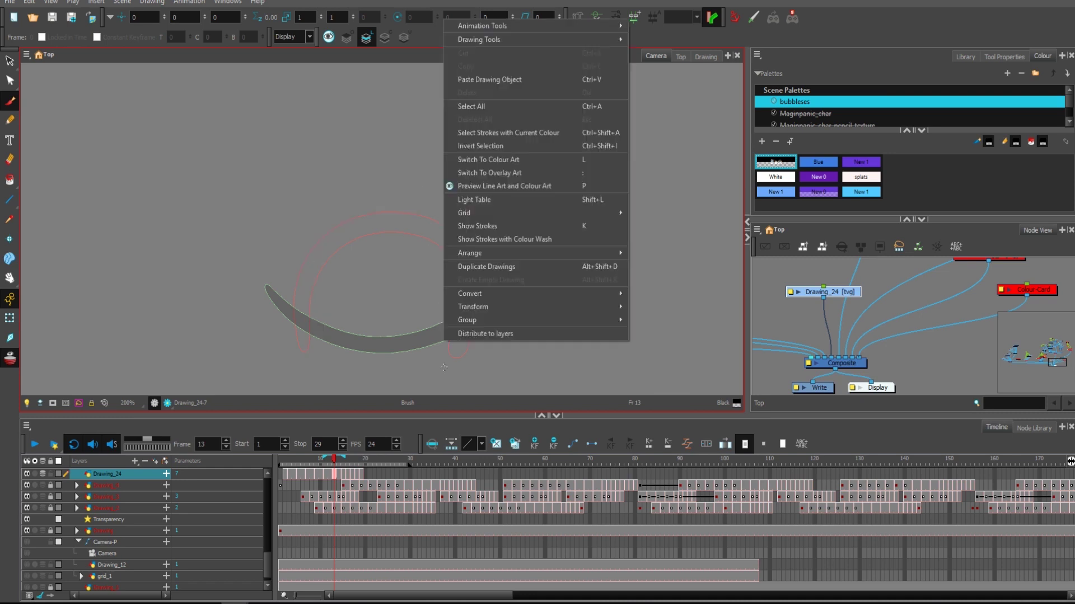
{"action": "left_click", "coordinate": [381, 302]}
{"action": "mouse_move", "coordinate": [323, 340]}
{"action": "left_mouse_down"}
{"action": "mouse_move", "coordinate": [308, 259]}
{"action": "mouse_move", "coordinate": [405, 197]}
{"action": "mouse_move", "coordinate": [470, 258]}
{"action": "mouse_move", "coordinate": [446, 358]}
{"action": "mouse_move", "coordinate": [450, 381]}
{"action": "left_mouse_up"}
{"action": "key", "text": "alt+s"}
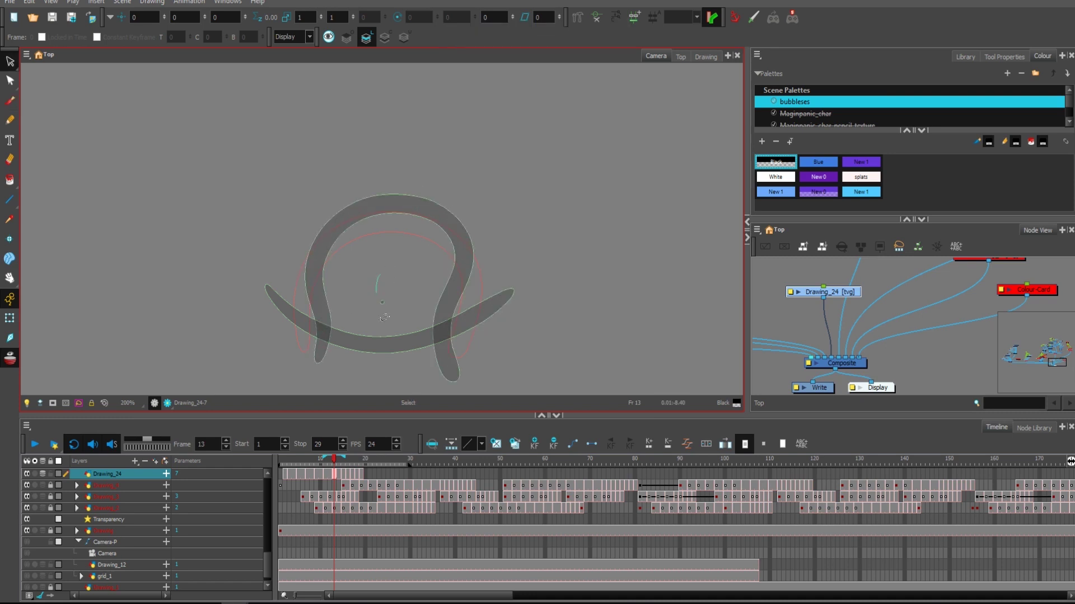
Try an upward arrow rising through the middle of the arch on frame 13 and undo it.
{"action": "key", "text": "alt+b"}
{"action": "key", "text": "f"}
{"action": "key", "text": "g"}
{"action": "mouse_move", "coordinate": [394, 307]}
{"action": "left_mouse_down"}
{"action": "mouse_move", "coordinate": [392, 193]}
{"action": "mouse_move", "coordinate": [406, 150]}
{"action": "left_mouse_up"}
{"action": "mouse_move", "coordinate": [389, 167]}
{"action": "left_mouse_down"}
{"action": "mouse_move", "coordinate": [411, 120]}
{"action": "mouse_move", "coordinate": [421, 168]}
{"action": "left_mouse_up"}
{"action": "key", "text": "ctrl+z"}
{"action": "key", "text": "ctrl+z"}
{"action": "key", "text": "alt+s"}
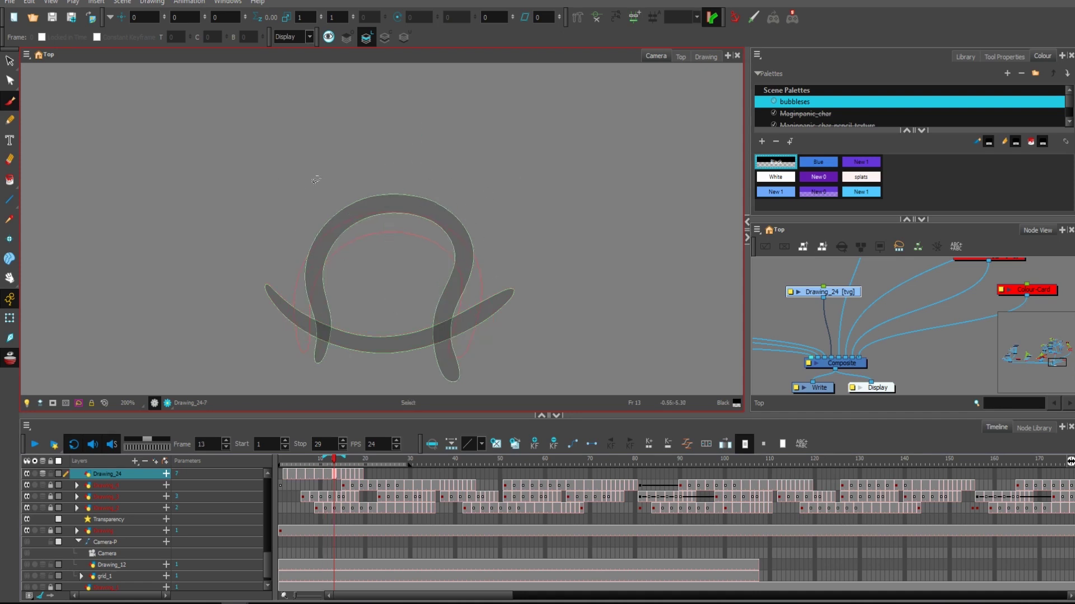
Try short guide strokes beside and inside the arch on frame 13 and undo them.
{"action": "left_click_drag", "start_coordinate": [269, 235], "coordinate": [291, 267]}
{"action": "mouse_move", "coordinate": [271, 260]}
{"action": "left_mouse_down"}
{"action": "mouse_move", "coordinate": [293, 269]}
{"action": "mouse_move", "coordinate": [286, 234]}
{"action": "left_mouse_up"}
{"action": "mouse_move", "coordinate": [509, 253]}
{"action": "left_mouse_down"}
{"action": "mouse_move", "coordinate": [488, 278]}
{"action": "mouse_move", "coordinate": [517, 280]}
{"action": "left_mouse_up"}
{"action": "key", "text": "ctrl+z"}
{"action": "key", "text": "ctrl+z"}
{"action": "key", "text": "ctrl+z"}
{"action": "key", "text": "ctrl+z"}
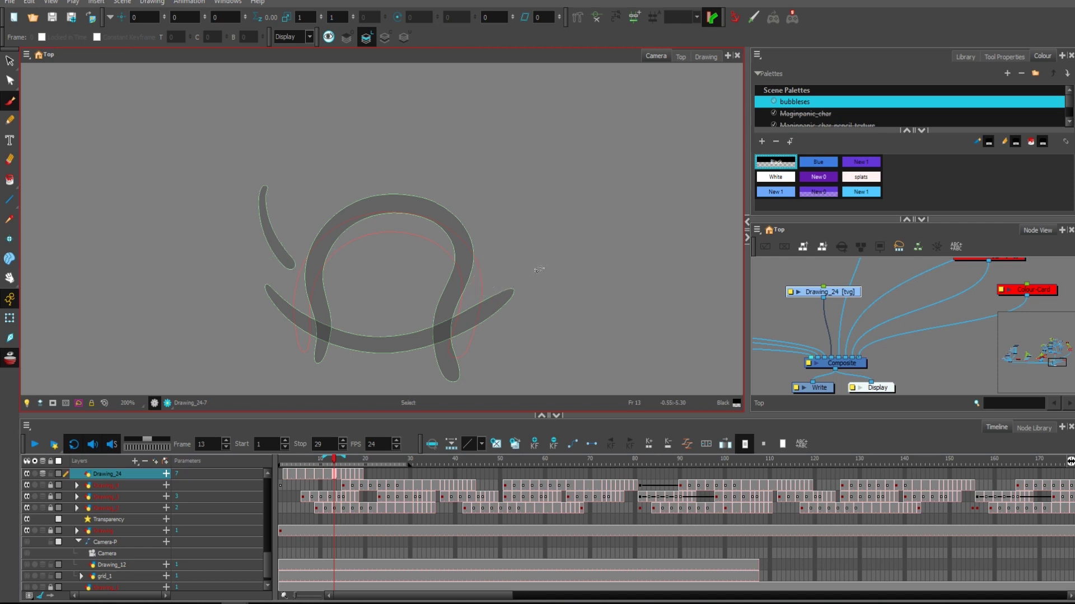
{"action": "left_click_drag", "start_coordinate": [300, 291], "coordinate": [385, 314]}
{"action": "key", "text": "ctrl+z"}
{"action": "key", "text": "alt+s"}
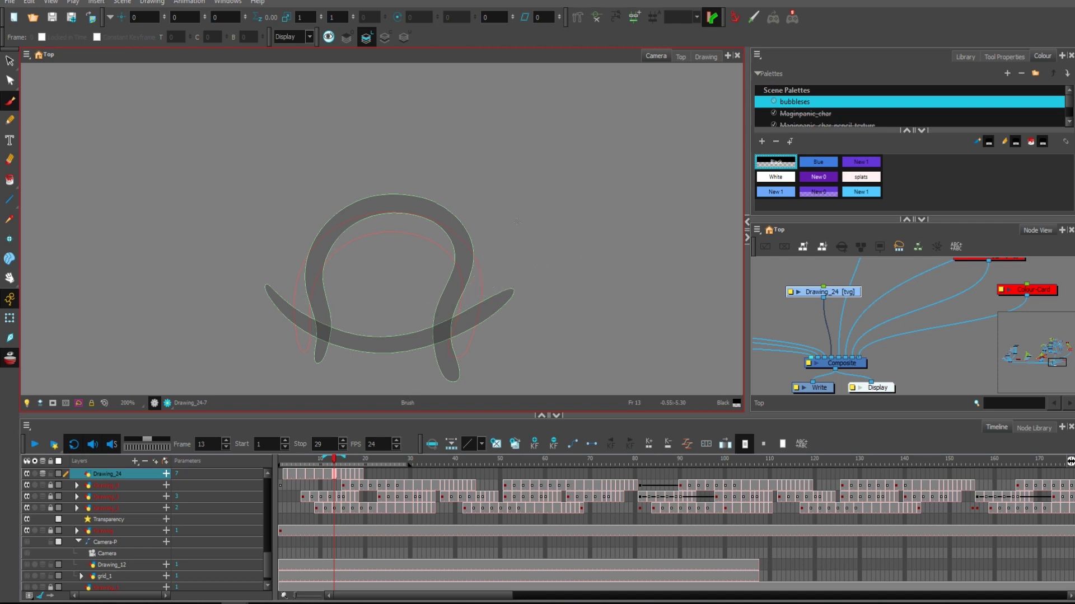
Brush a tall balloon-shaped loop on frame 15, narrowing to a neck that crosses the middle of the curved stroke.
{"action": "key", "text": "period"}
{"action": "key", "text": "period"}
{"action": "left_click_drag", "start_coordinate": [341, 366], "coordinate": [334, 267]}
{"action": "key", "text": "ctrl+z"}
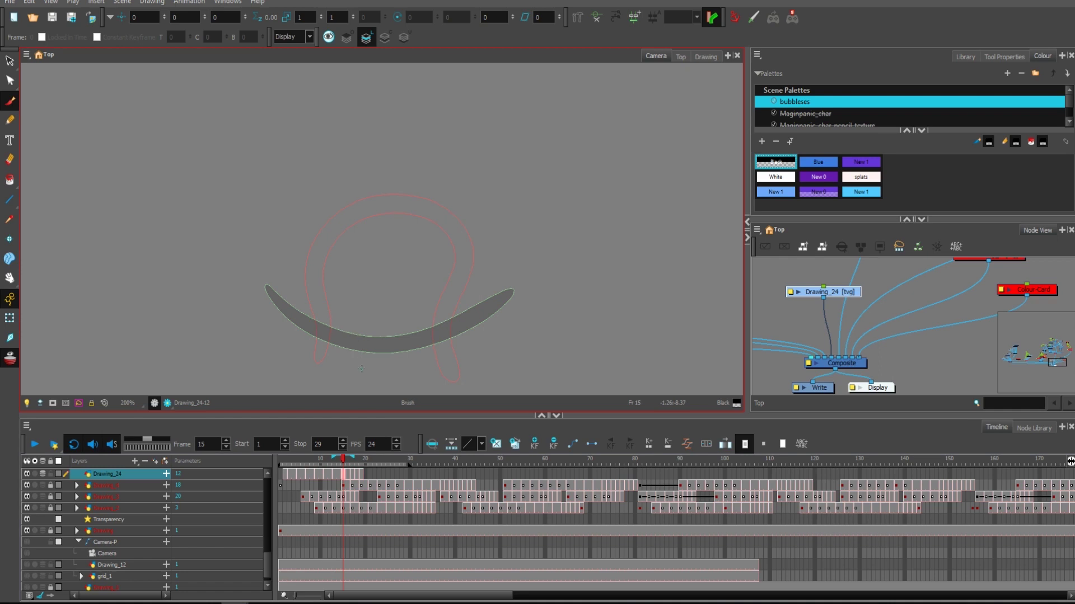
{"action": "mouse_move", "coordinate": [363, 369]}
{"action": "left_mouse_down"}
{"action": "mouse_move", "coordinate": [323, 243]}
{"action": "mouse_move", "coordinate": [341, 178]}
{"action": "mouse_move", "coordinate": [411, 152]}
{"action": "mouse_move", "coordinate": [475, 194]}
{"action": "mouse_move", "coordinate": [460, 247]}
{"action": "mouse_move", "coordinate": [405, 305]}
{"action": "mouse_move", "coordinate": [391, 342]}
{"action": "mouse_move", "coordinate": [395, 391]}
{"action": "left_mouse_up"}
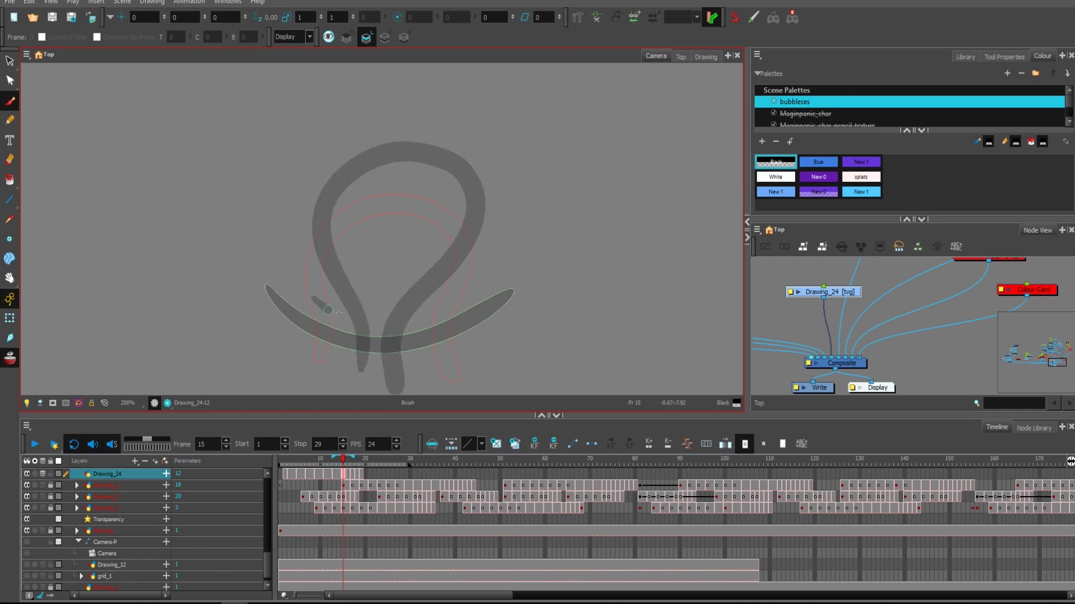
Try small arrows pointing inward at the loop's narrow neck on frame 15 and undo them.
{"action": "mouse_move", "coordinate": [339, 313]}
{"action": "left_mouse_down"}
{"action": "mouse_move", "coordinate": [438, 309]}
{"action": "mouse_move", "coordinate": [413, 307]}
{"action": "left_mouse_up"}
{"action": "key", "text": "ctrl+z"}
{"action": "key", "text": "ctrl+z"}
Hold the loop drawing through frame 16 by shifting the drawings that follow one frame along the Drawing_24 layer.
{"action": "left_click", "coordinate": [346, 476]}
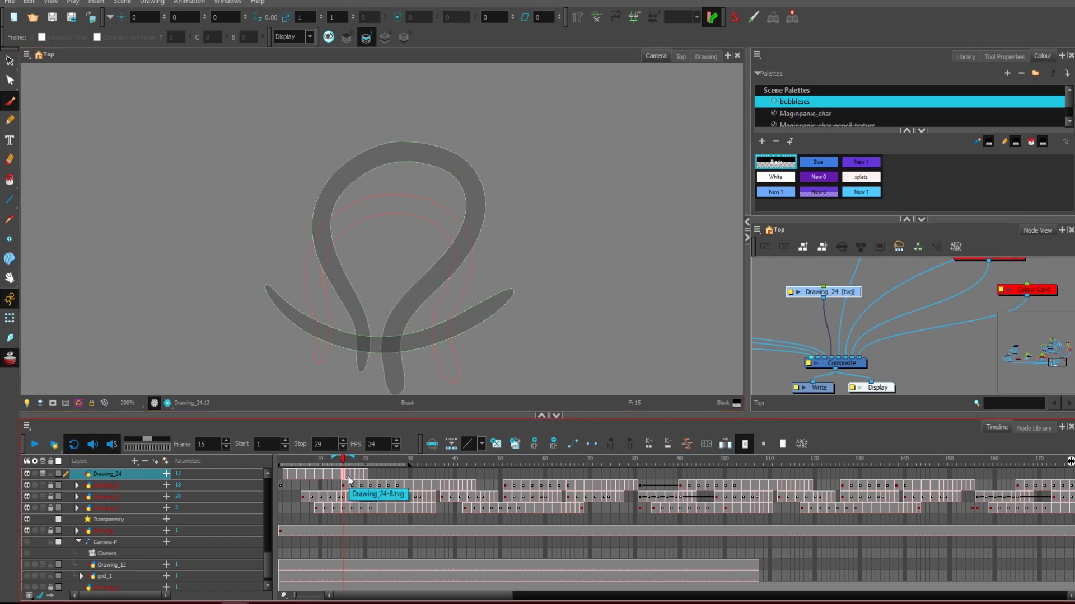
{"action": "left_click", "coordinate": [353, 470]}
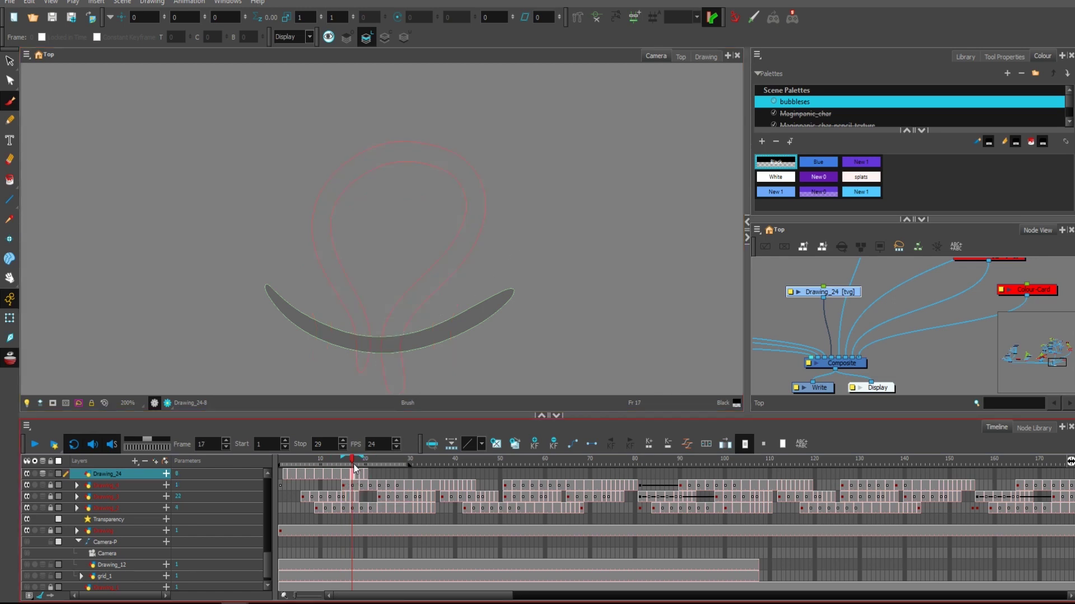
{"action": "key", "text": "comma"}
{"action": "key", "text": "comma"}
{"action": "key", "text": "g"}
{"action": "left_click_drag", "start_coordinate": [416, 175], "coordinate": [419, 187]}
{"action": "mouse_move", "coordinate": [401, 121]}
{"action": "left_mouse_down"}
{"action": "mouse_move", "coordinate": [341, 149]}
{"action": "mouse_move", "coordinate": [331, 227]}
{"action": "mouse_move", "coordinate": [378, 270]}
{"action": "mouse_move", "coordinate": [463, 225]}
{"action": "mouse_move", "coordinate": [458, 150]}
{"action": "mouse_move", "coordinate": [376, 137]}
{"action": "mouse_move", "coordinate": [395, 113]}
{"action": "mouse_move", "coordinate": [381, 113]}
{"action": "mouse_move", "coordinate": [331, 179]}
{"action": "mouse_move", "coordinate": [399, 268]}
{"action": "left_mouse_up"}
{"action": "key", "text": "ctrl+z"}
{"action": "key", "text": "ctrl+z"}
{"action": "key", "text": "f"}
{"action": "key", "text": "g"}
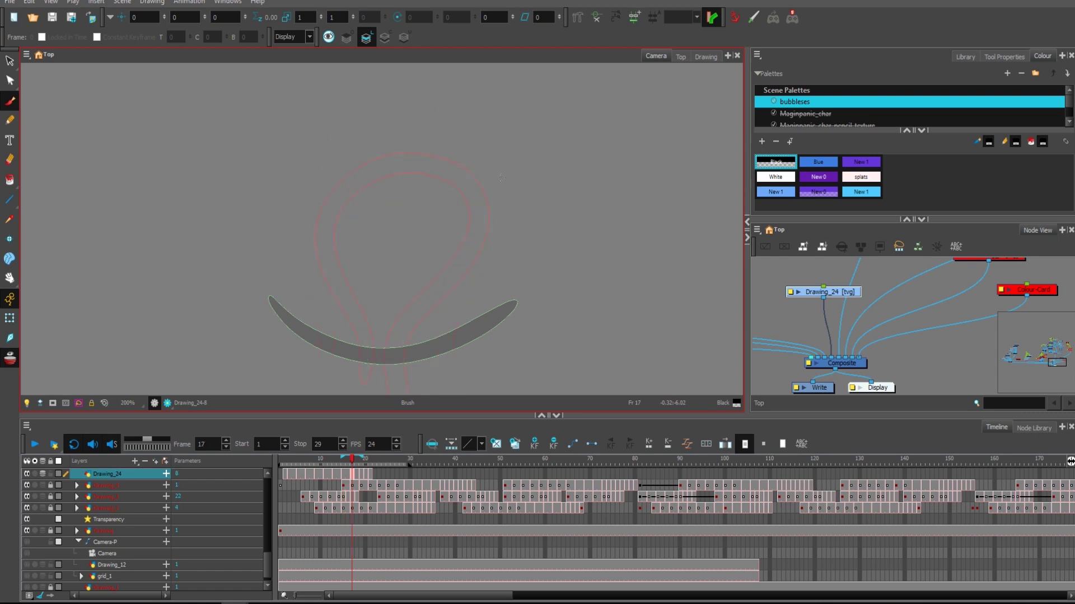
Select the loop on frame 15 and squash it by lowering its top closer to the arch of frame 13.
{"action": "key", "text": "comma"}
{"action": "key", "text": "comma"}
{"action": "key", "text": "period"}
{"action": "key", "text": "comma"}
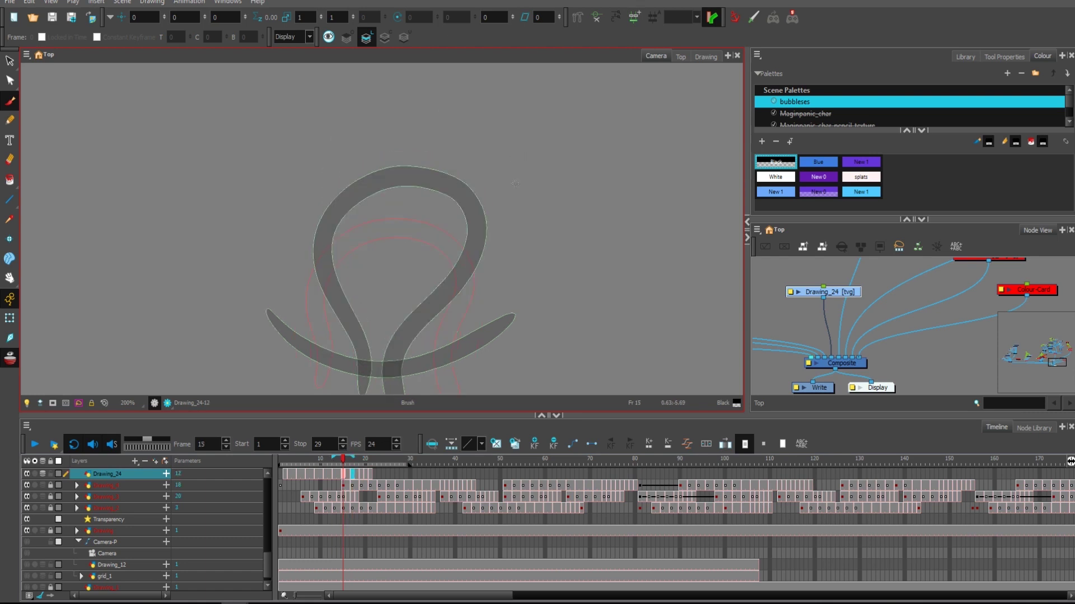
{"action": "key", "text": "alt+s"}
{"action": "key", "text": "comma"}
{"action": "key", "text": "comma"}
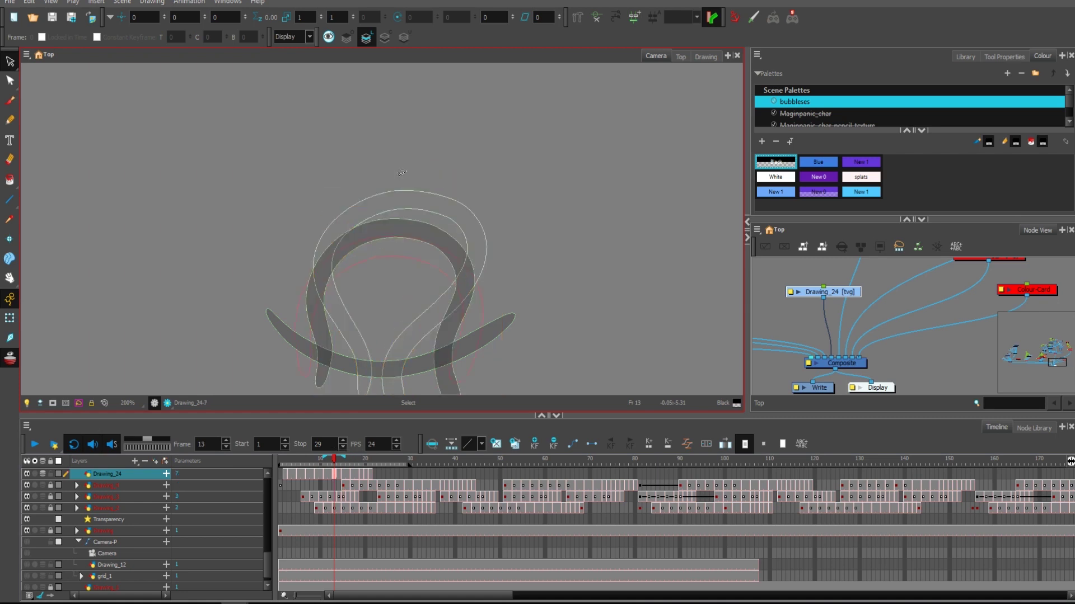
{"action": "key", "text": "period"}
{"action": "key", "text": "period"}
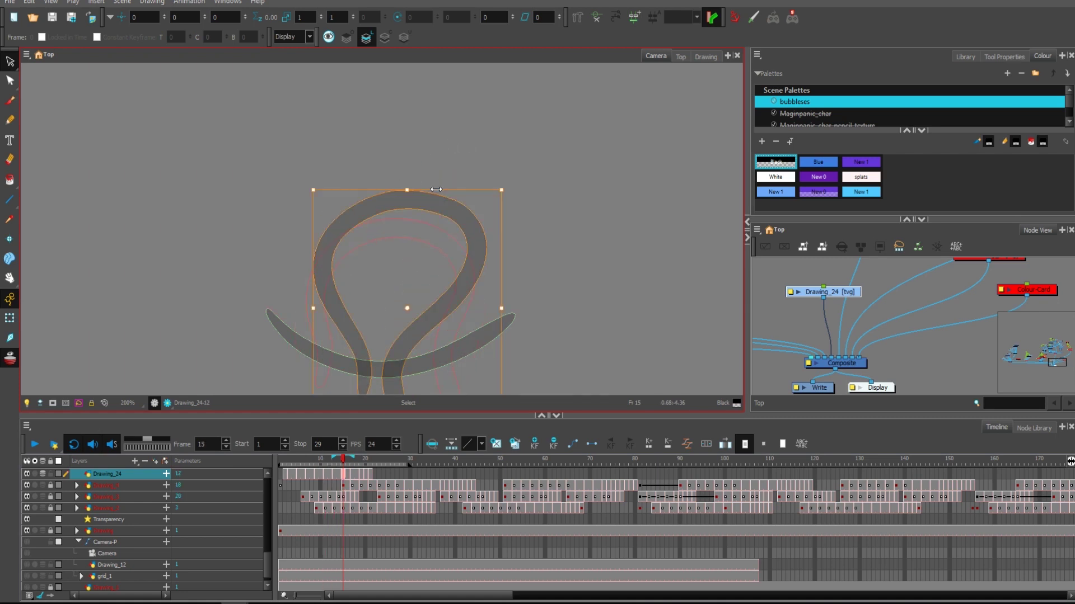
{"action": "mouse_move", "coordinate": [436, 190]}
{"action": "left_mouse_down"}
{"action": "mouse_move", "coordinate": [399, 196]}
{"action": "mouse_move", "coordinate": [418, 197]}
{"action": "left_mouse_up"}
Brush a tall closed oval bubble floating above the curved stroke on frame 17.
{"action": "key", "text": "period"}
{"action": "key", "text": "period"}
{"action": "key", "text": "alt+b"}
{"action": "left_click_drag", "start_coordinate": [343, 460], "coordinate": [337, 456]}
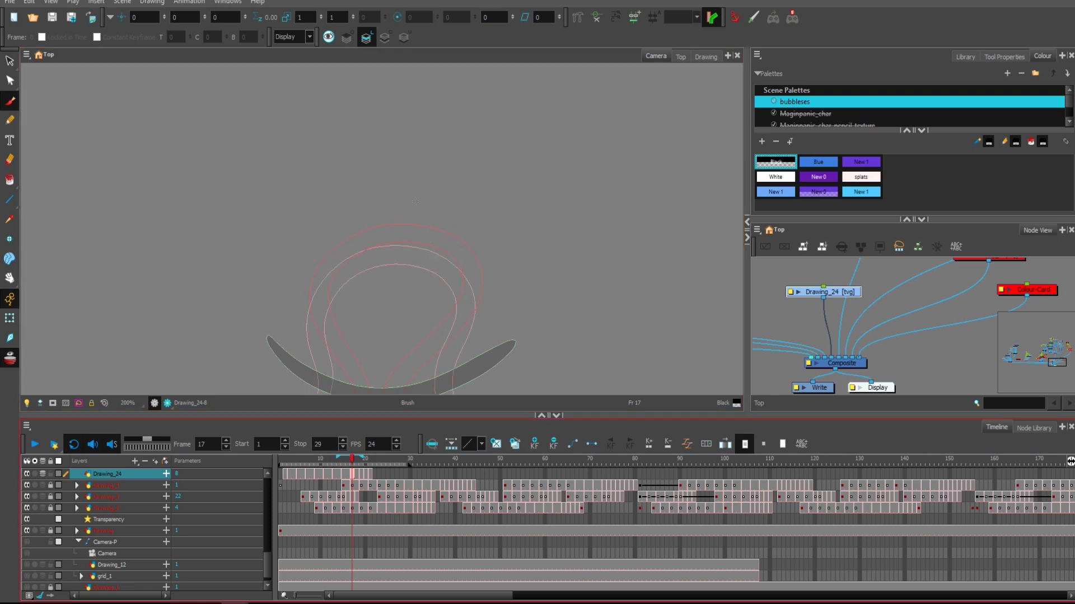
{"action": "mouse_move", "coordinate": [398, 137]}
{"action": "left_mouse_down"}
{"action": "mouse_move", "coordinate": [369, 143]}
{"action": "mouse_move", "coordinate": [381, 308]}
{"action": "mouse_move", "coordinate": [459, 193]}
{"action": "mouse_move", "coordinate": [386, 148]}
{"action": "left_mouse_up"}
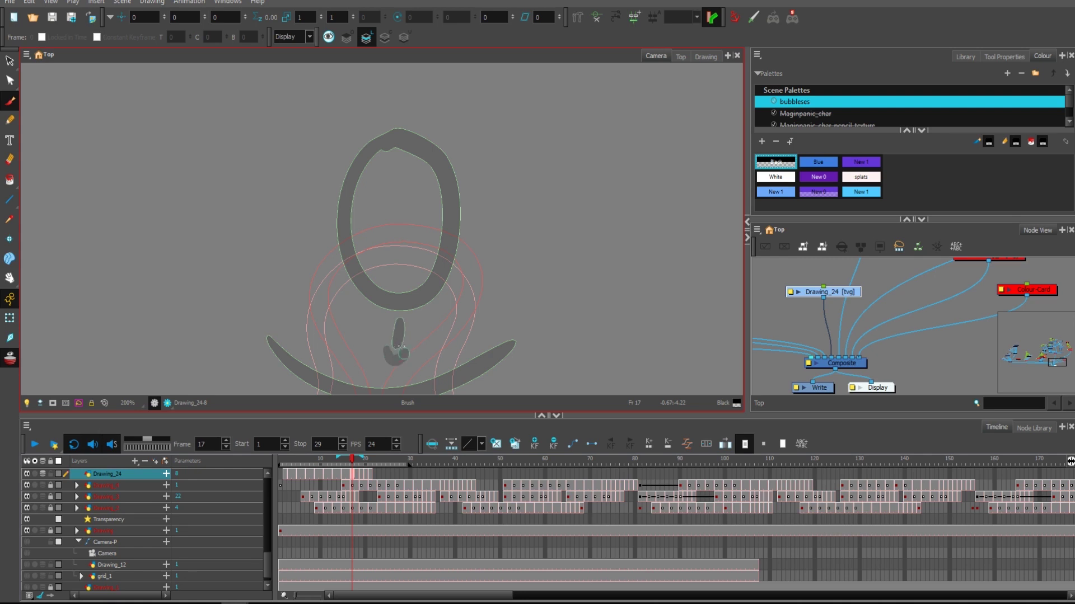
{"action": "key", "text": "ctrl+z"}
Brush an upward-pointing arrow to the right of the oval bubble on frame 17.
{"action": "left_click_drag", "start_coordinate": [499, 279], "coordinate": [505, 167]}
{"action": "mouse_move", "coordinate": [490, 192]}
{"action": "left_mouse_down"}
{"action": "mouse_move", "coordinate": [508, 151]}
{"action": "mouse_move", "coordinate": [492, 186]}
{"action": "mouse_move", "coordinate": [549, 220]}
{"action": "mouse_move", "coordinate": [500, 247]}
{"action": "left_mouse_up"}
{"action": "key", "text": "1"}
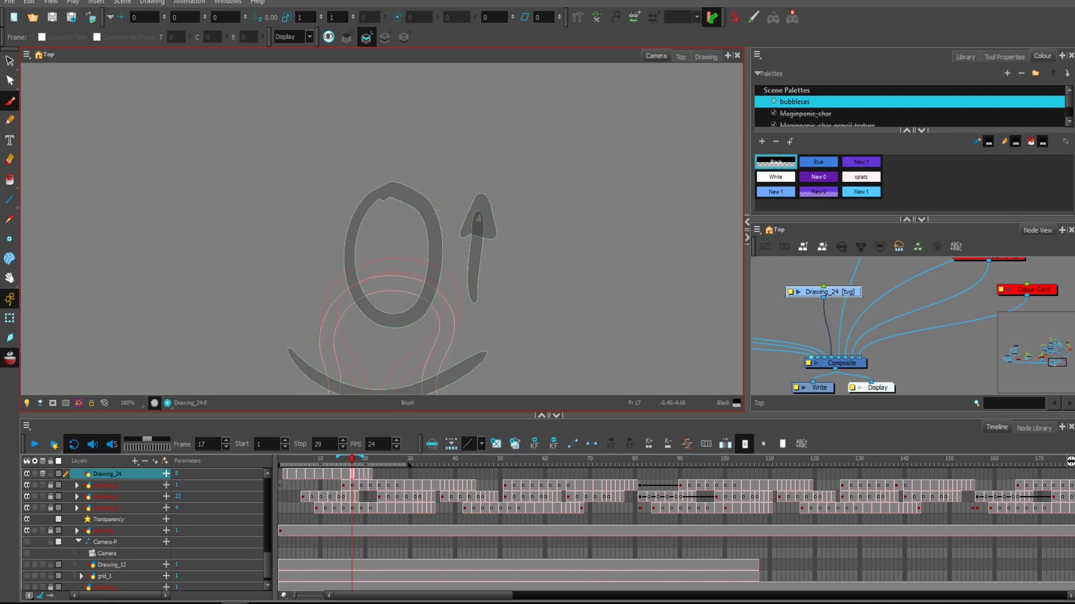
Brush a smaller oval bubble higher up on frame 19 and another oval on frame 20.
{"action": "key", "text": "g"}
{"action": "key", "text": "g"}
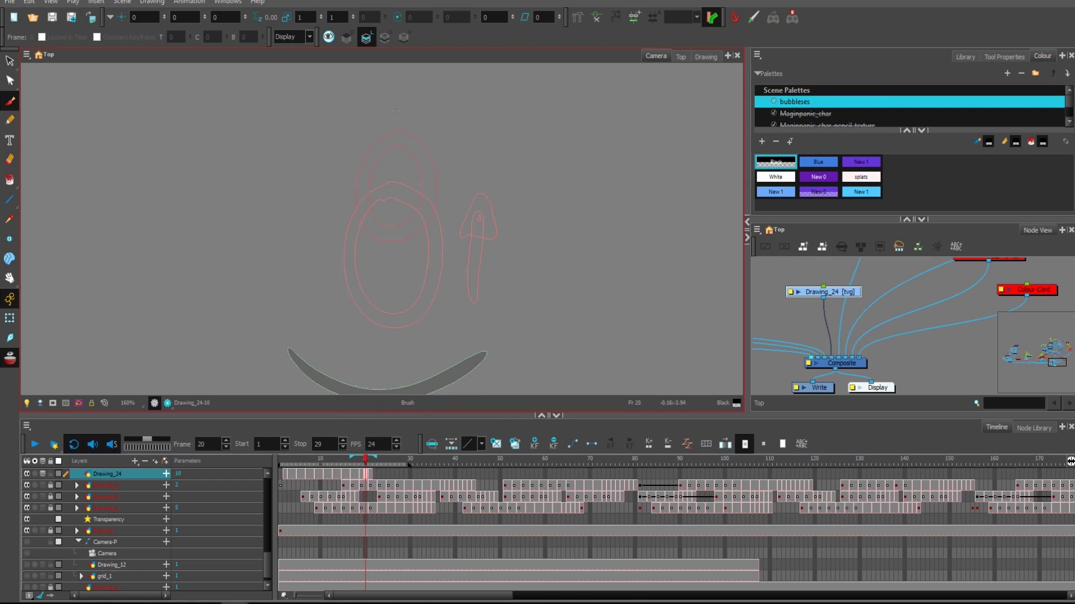
{"action": "mouse_move", "coordinate": [400, 120]}
{"action": "left_mouse_down"}
{"action": "mouse_move", "coordinate": [378, 130]}
{"action": "mouse_move", "coordinate": [377, 181]}
{"action": "mouse_move", "coordinate": [417, 171]}
{"action": "mouse_move", "coordinate": [398, 120]}
{"action": "left_mouse_up"}
{"action": "key", "text": "comma"}
{"action": "key", "text": "comma"}
{"action": "key", "text": "comma"}
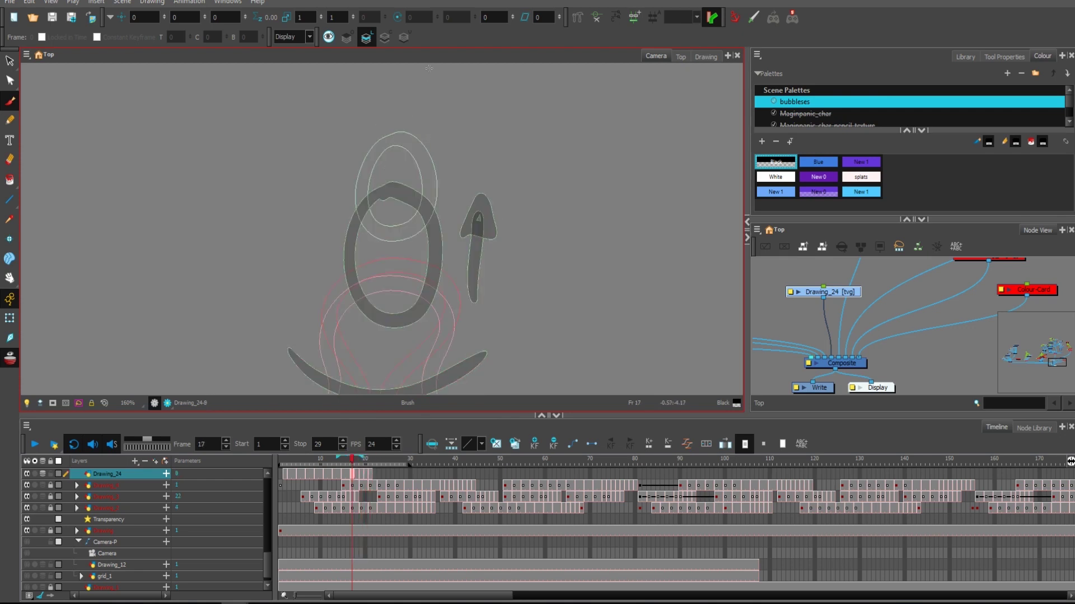
Redraw the rising bubble as rounder rings on frames 19 to 21, adding an irregular hole inside the last ring.
{"action": "key", "text": "period"}
{"action": "key", "text": "period"}
{"action": "mouse_move", "coordinate": [402, 118]}
{"action": "left_mouse_down"}
{"action": "mouse_move", "coordinate": [361, 146]}
{"action": "mouse_move", "coordinate": [419, 241]}
{"action": "mouse_move", "coordinate": [391, 85]}
{"action": "mouse_move", "coordinate": [348, 95]}
{"action": "mouse_move", "coordinate": [431, 117]}
{"action": "mouse_move", "coordinate": [383, 70]}
{"action": "left_mouse_up"}
{"action": "key", "text": "ctrl+z"}
{"action": "key", "text": "ctrl+z"}
{"action": "key", "text": "period"}
{"action": "key", "text": "period"}
{"action": "mouse_move", "coordinate": [434, 121]}
{"action": "left_mouse_down"}
{"action": "mouse_move", "coordinate": [422, 187]}
{"action": "mouse_move", "coordinate": [365, 156]}
{"action": "left_mouse_up"}
{"action": "key", "text": "ctrl+z"}
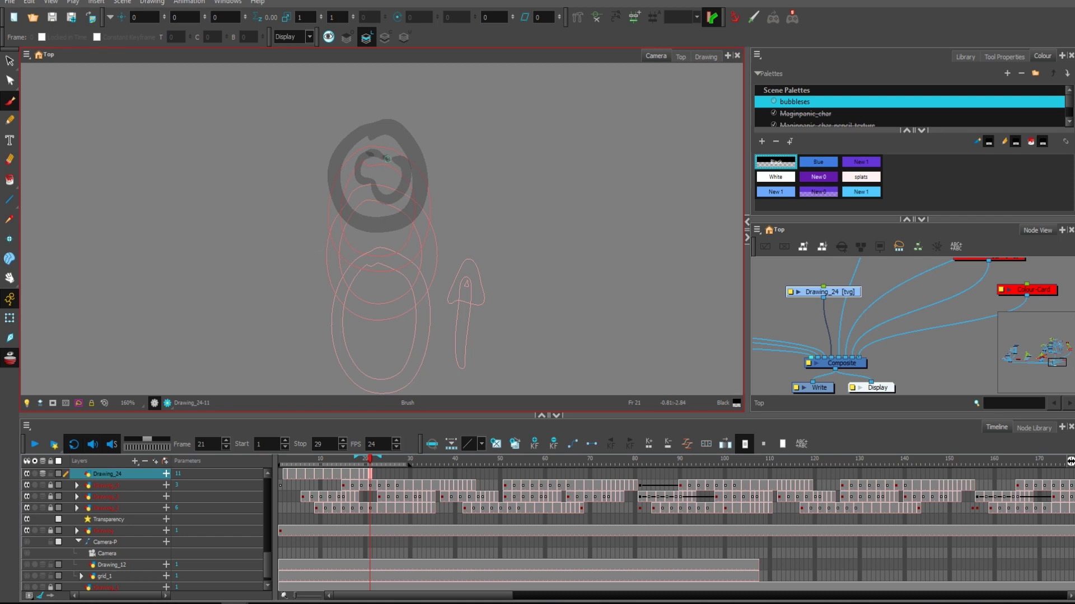
Brush two rays bursting outward above the bubble on frame 22, shortening them on frame 23 and reducing them to dots on frame 24.
{"action": "key", "text": "period"}
{"action": "left_click_drag", "start_coordinate": [394, 138], "coordinate": [451, 94]}
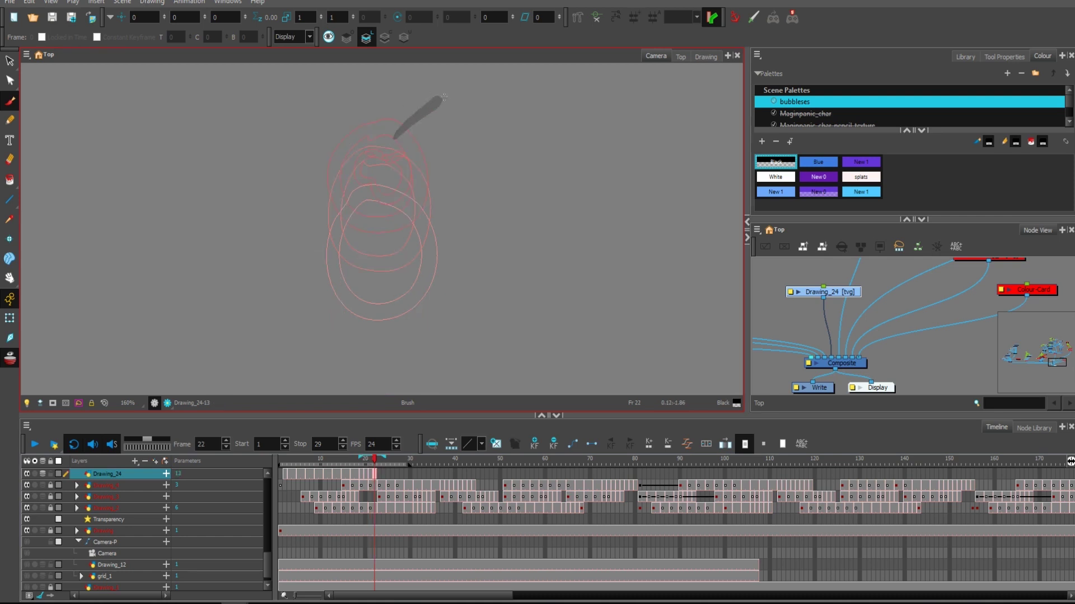
{"action": "key", "text": "period"}
{"action": "left_click_drag", "start_coordinate": [345, 114], "coordinate": [339, 104]}
{"action": "key", "text": "period"}
{"action": "left_click", "coordinate": [338, 101]}
{"action": "key", "text": "comma"}
{"action": "key", "text": "comma"}
{"action": "key", "text": "comma"}
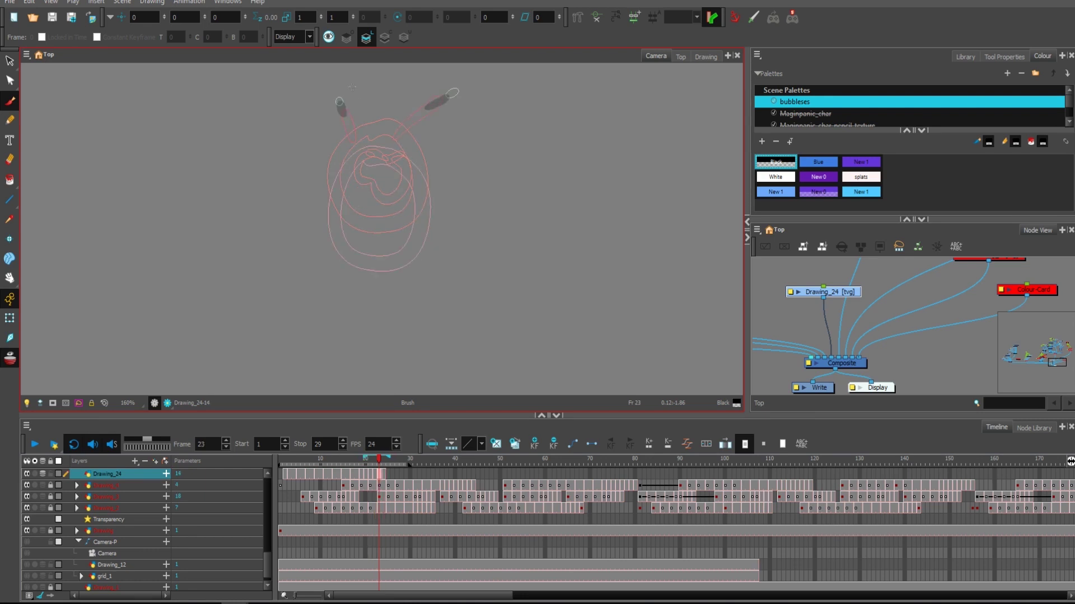
Add two lower side rays and a downward ray to the burst on frame 22, shorten them on frame 23 and leave dots on frame 24.
{"action": "key", "text": "period"}
{"action": "left_click_drag", "start_coordinate": [410, 190], "coordinate": [459, 225]}
{"action": "key", "text": "comma"}
{"action": "key", "text": "period"}
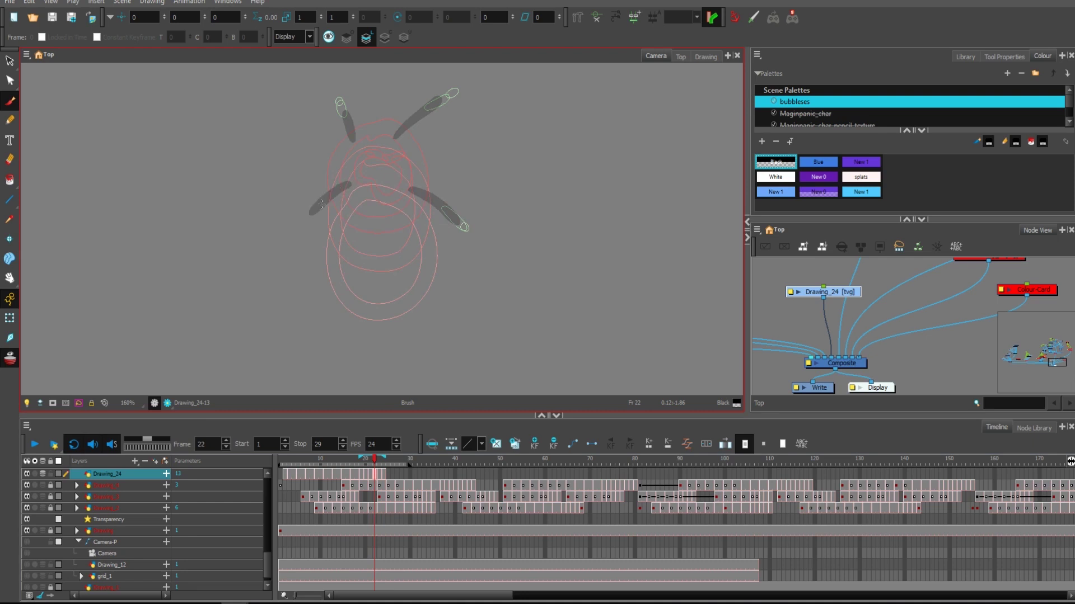
{"action": "key", "text": "period"}
{"action": "left_click_drag", "start_coordinate": [322, 202], "coordinate": [304, 222]}
{"action": "key", "text": "period"}
{"action": "left_click", "coordinate": [304, 220]}
{"action": "key", "text": "comma"}
{"action": "key", "text": "comma"}
{"action": "key", "text": "comma"}
{"action": "key", "text": "period"}
{"action": "key", "text": "comma"}
{"action": "key", "text": "comma"}
{"action": "key", "text": "comma"}
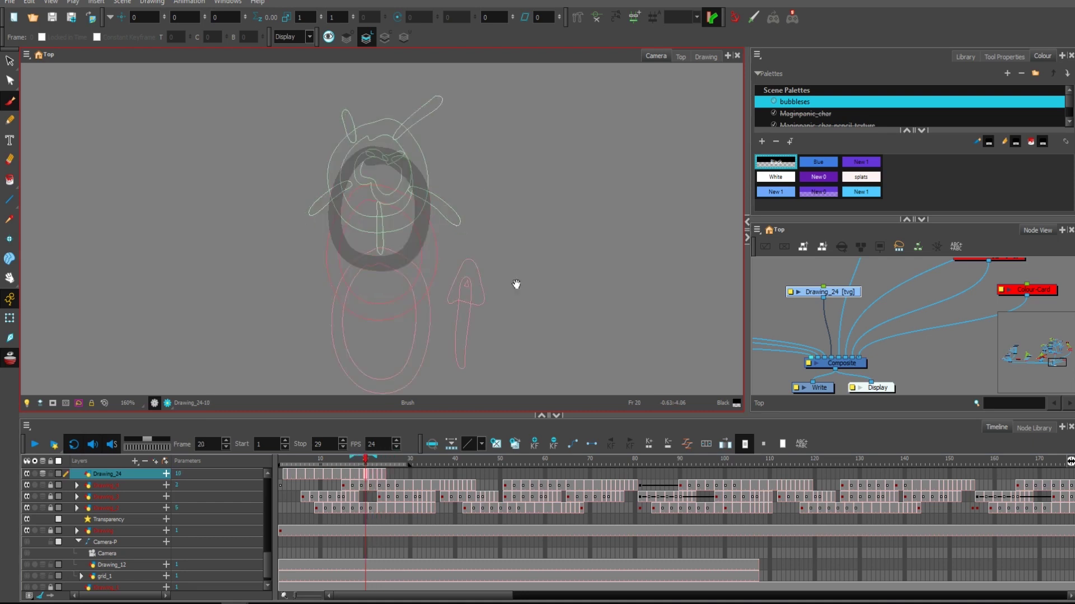
Review the frames around 15 to 17 to check how the bubble pinches off from the curved stroke and rises.
{"action": "key", "text": "f"}
{"action": "key", "text": "f"}
{"action": "key", "text": "g"}
{"action": "left_click_drag", "start_coordinate": [526, 173], "coordinate": [522, 194]}
{"action": "key", "text": "f"}
{"action": "key", "text": "f"}
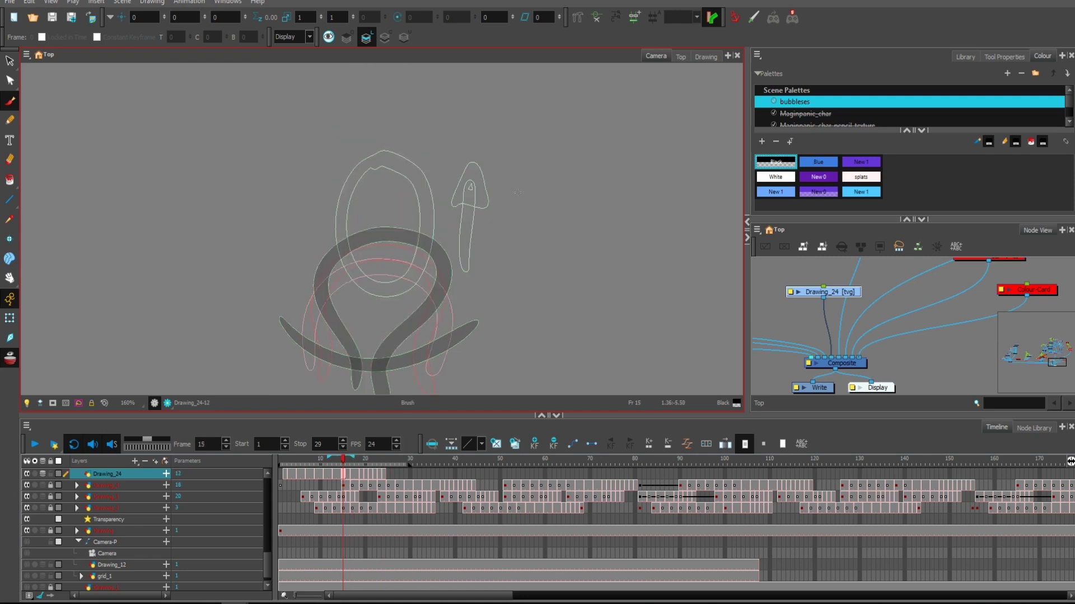
{"action": "key", "text": "g"}
{"action": "key", "text": "g"}
{"action": "key", "text": "comma"}
{"action": "key", "text": "comma"}
{"action": "key", "text": "period"}
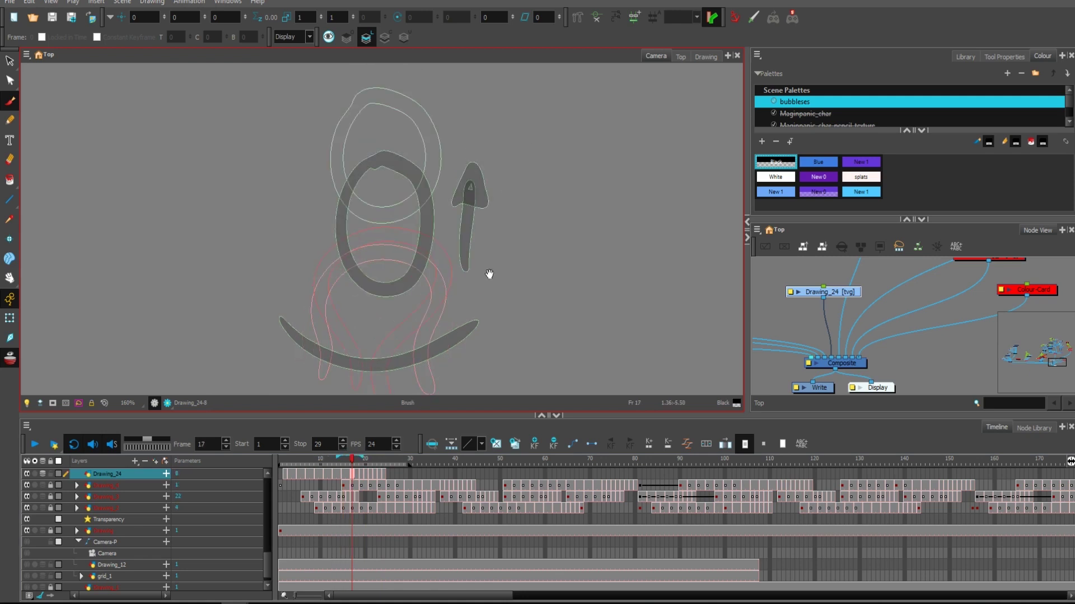
{"action": "key", "text": "period"}
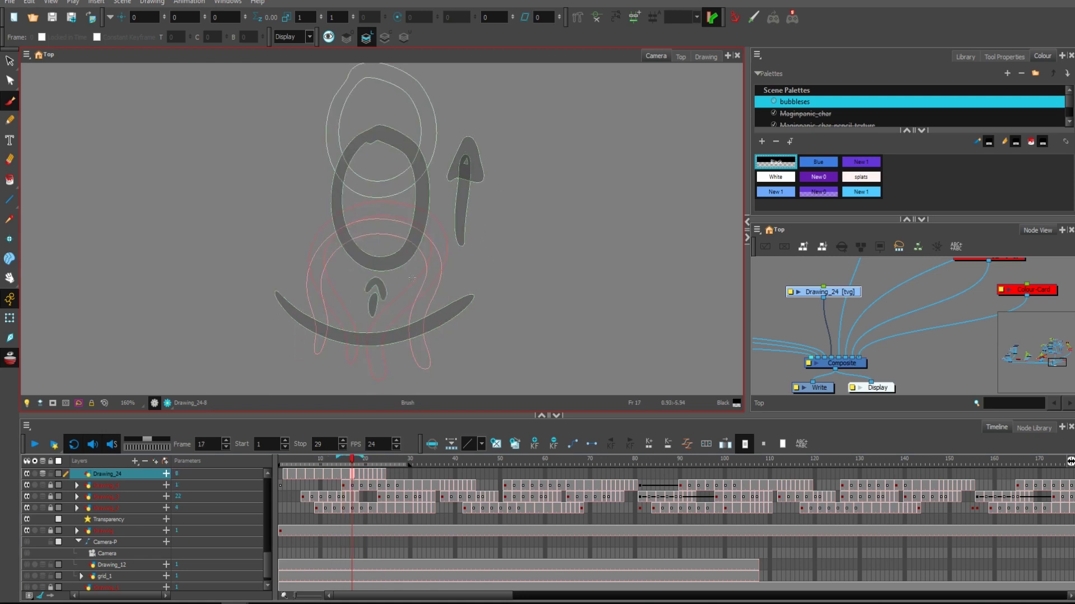
Brush a small oval droplet ring between the curved stroke and the rising bubble on frames 18 to 20.
{"action": "left_click_drag", "start_coordinate": [442, 266], "coordinate": [452, 235]}
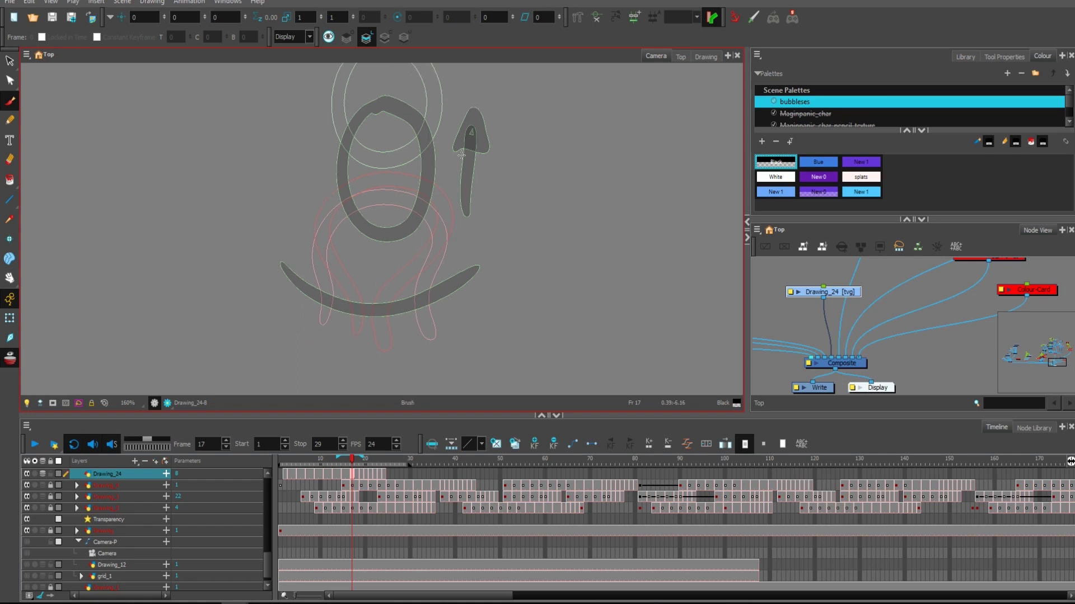
{"action": "key", "text": "comma"}
{"action": "key", "text": "period"}
{"action": "key", "text": "period"}
{"action": "key", "text": "period"}
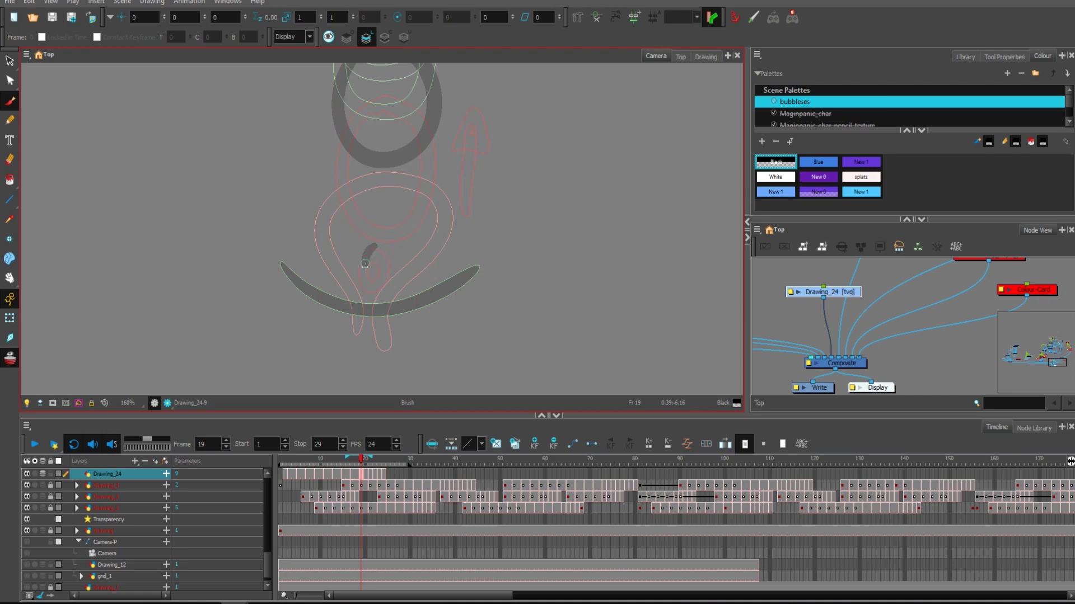
{"action": "key", "text": "period"}
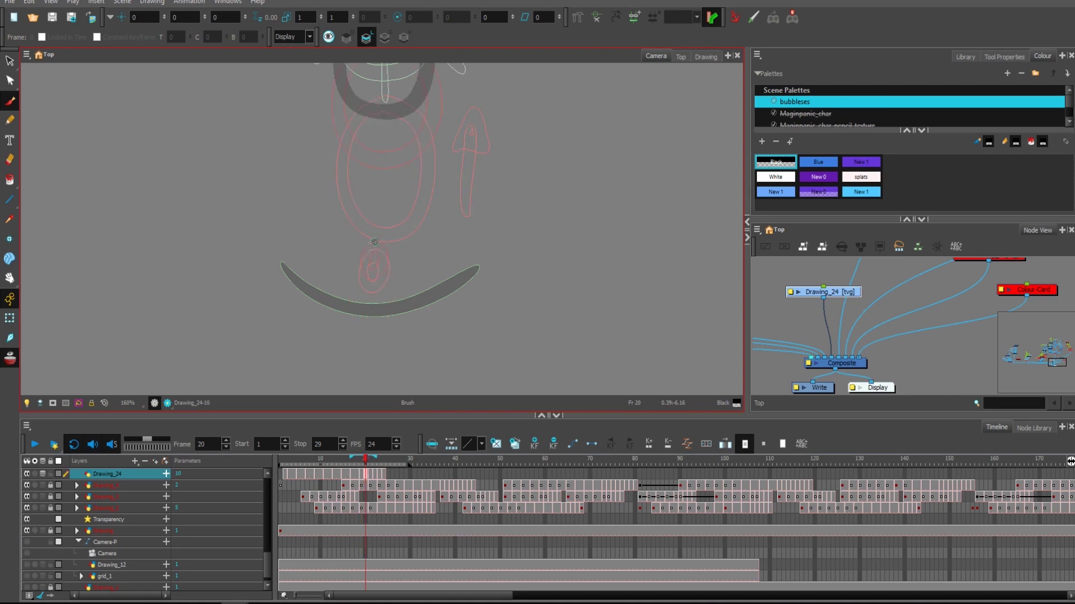
Brush two short rays above the small droplet on frame 21, shortening them on frame 22 and ending with dots on frame 23.
{"action": "key", "text": "period"}
{"action": "key", "text": "period"}
{"action": "key", "text": "period"}
{"action": "left_click", "coordinate": [403, 226]}
{"action": "left_click_drag", "start_coordinate": [402, 228], "coordinate": [351, 229]}
{"action": "key", "text": "comma"}
{"action": "key", "text": "comma"}
{"action": "key", "text": "comma"}
{"action": "key", "text": "period"}
{"action": "key", "text": "period"}
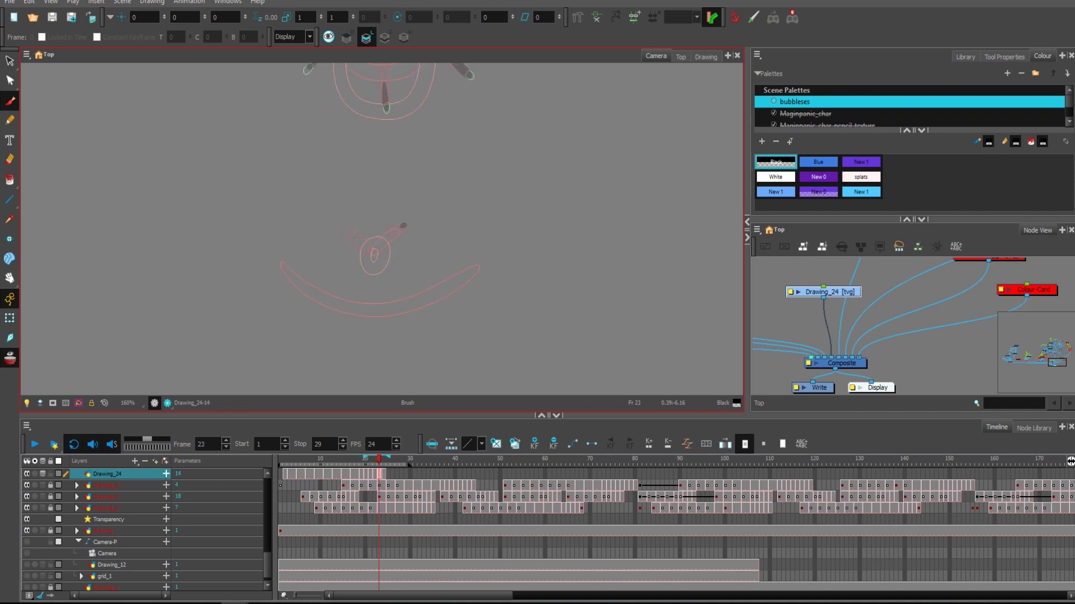
Add two short lower rays to the small droplet's burst, reducing them over the following frames.
{"action": "key", "text": "period"}
{"action": "key", "text": "comma"}
{"action": "key", "text": "comma"}
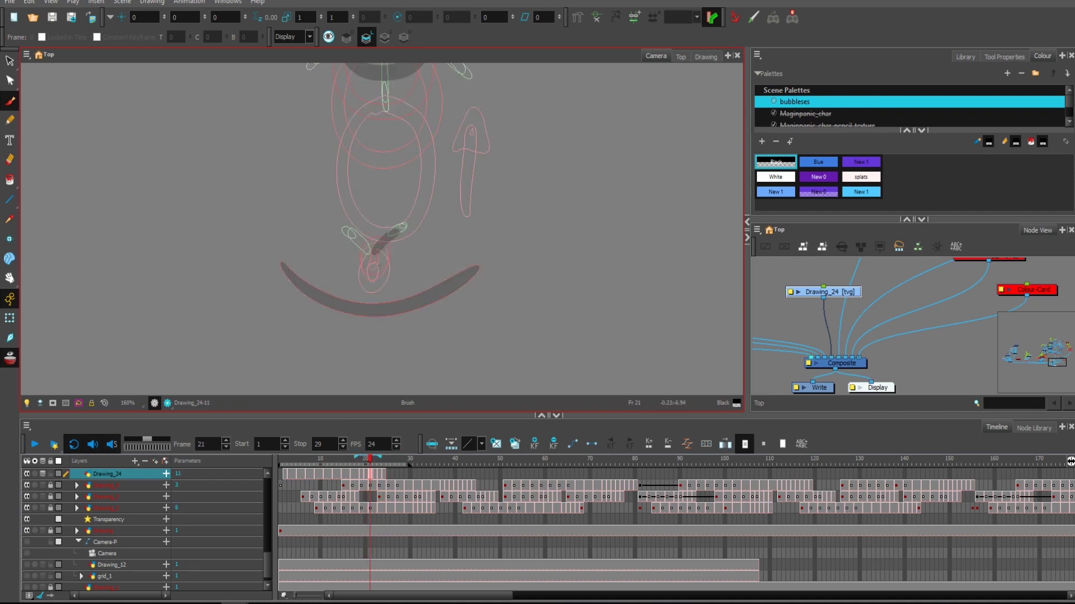
{"action": "key", "text": "period"}
{"action": "mouse_move", "coordinate": [386, 278]}
{"action": "left_mouse_down"}
{"action": "mouse_move", "coordinate": [391, 287]}
{"action": "mouse_move", "coordinate": [361, 282]}
{"action": "left_mouse_up"}
{"action": "key", "text": "period"}
{"action": "key", "text": "comma"}
{"action": "key", "text": "comma"}
{"action": "key", "text": "comma"}
Delete the curved base stroke from the frames after the bubble detaches, including frames 19 to 21.
{"action": "key", "text": "period"}
{"action": "key", "text": "comma"}
{"action": "key", "text": "comma"}
{"action": "key", "text": "comma"}
{"action": "key", "text": "comma"}
{"action": "key", "text": "comma"}
{"action": "key", "text": "comma"}
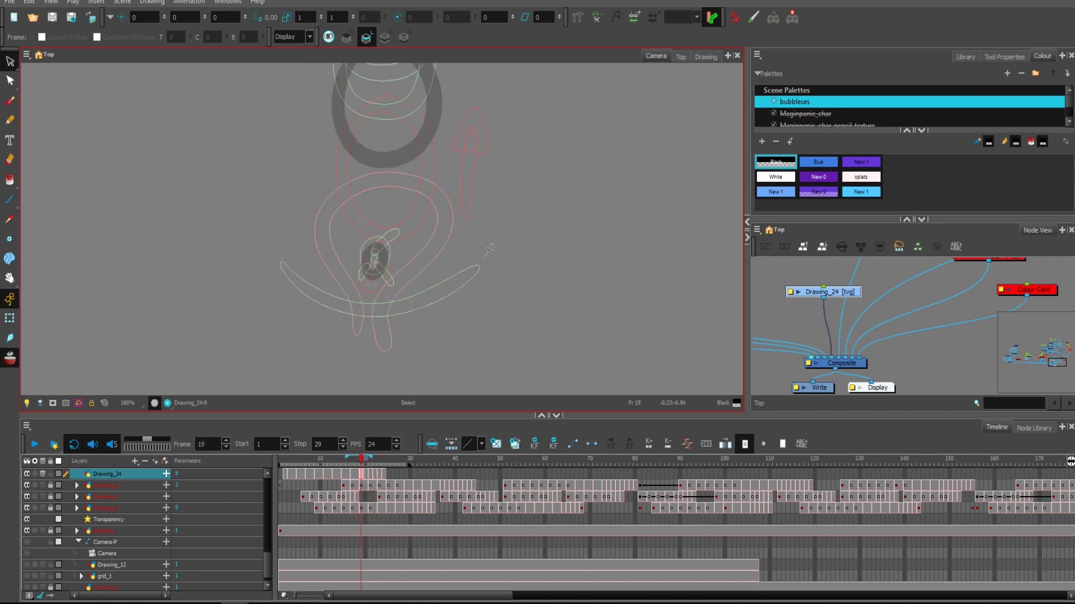
{"action": "key", "text": "alt+s"}
{"action": "key", "text": "comma"}
{"action": "key", "text": "comma"}
{"action": "key", "text": "comma"}
{"action": "key", "text": "comma"}
{"action": "key", "text": "comma"}
{"action": "key", "text": "comma"}
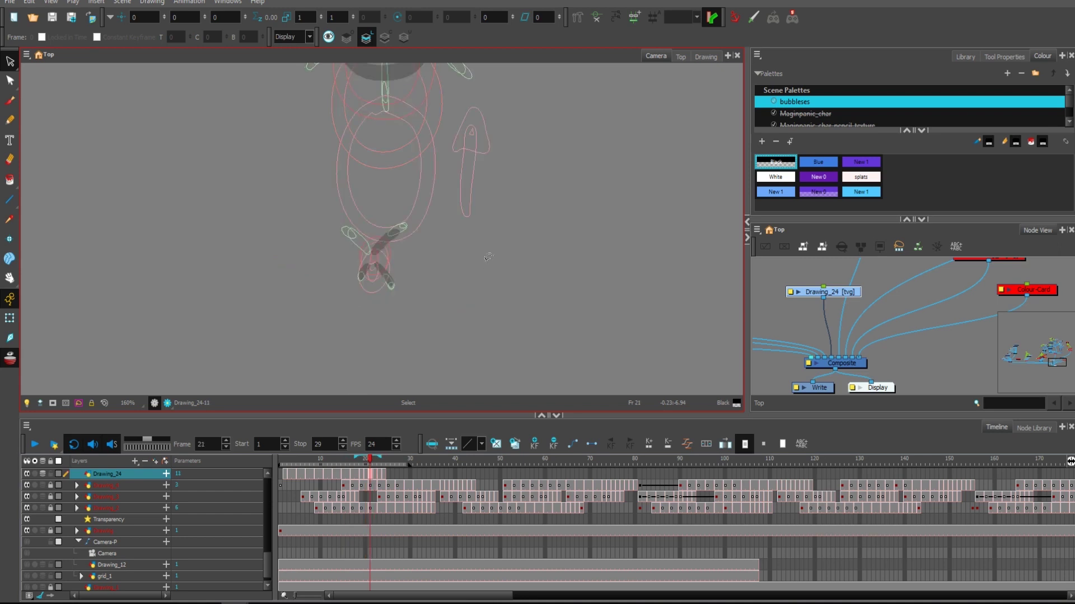
Trim the overhanging stroke ends where the bubble dome crosses the curved base on the early frames.
{"action": "key", "text": "period"}
{"action": "key", "text": "period"}
{"action": "key", "text": "period"}
{"action": "key", "text": "period"}
Fill the inside of the bubble with the semi-transparent black on each frame through 21, leaving the irregular hole empty.
{"action": "key", "text": "alt+i"}
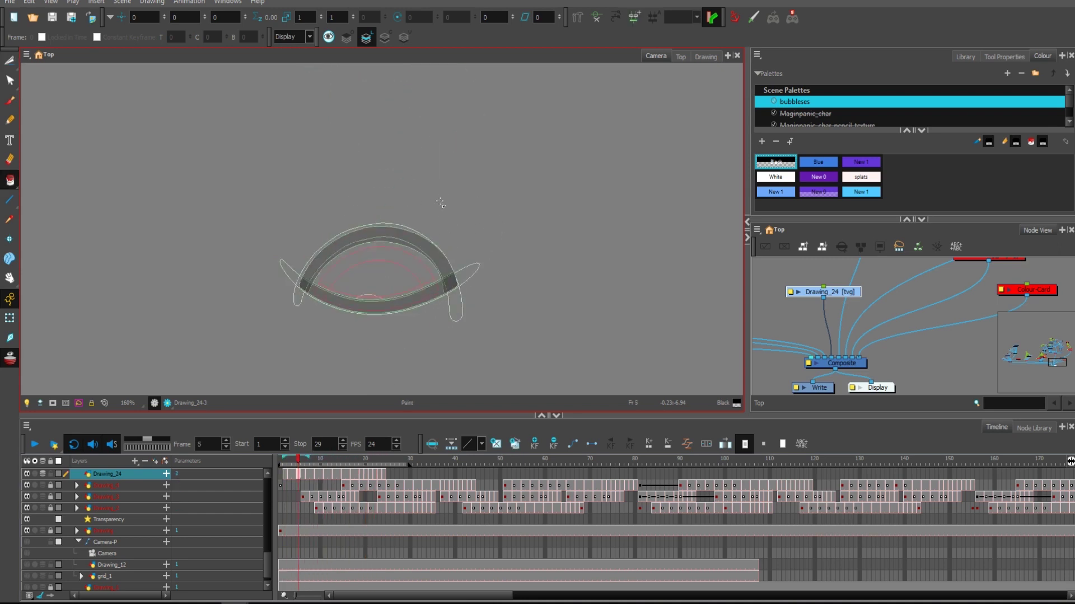
{"action": "key", "text": "period"}
{"action": "key", "text": "period"}
{"action": "key", "text": "period"}
{"action": "key", "text": "period"}
{"action": "key", "text": "period"}
{"action": "key", "text": "period"}
{"action": "key", "text": "period"}
{"action": "key", "text": "period"}
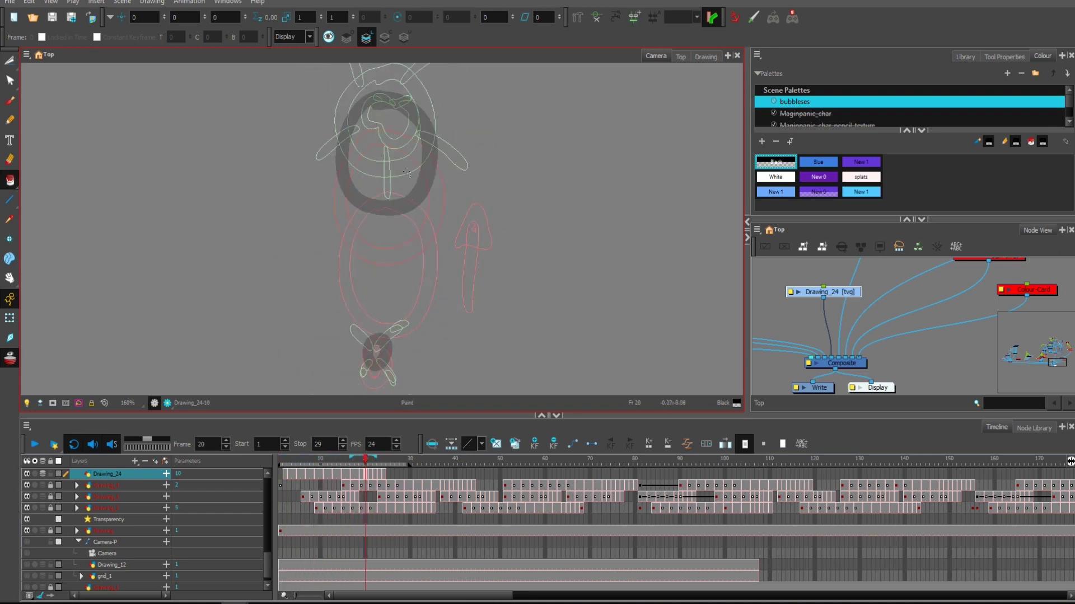
{"action": "left_click", "coordinate": [392, 134]}
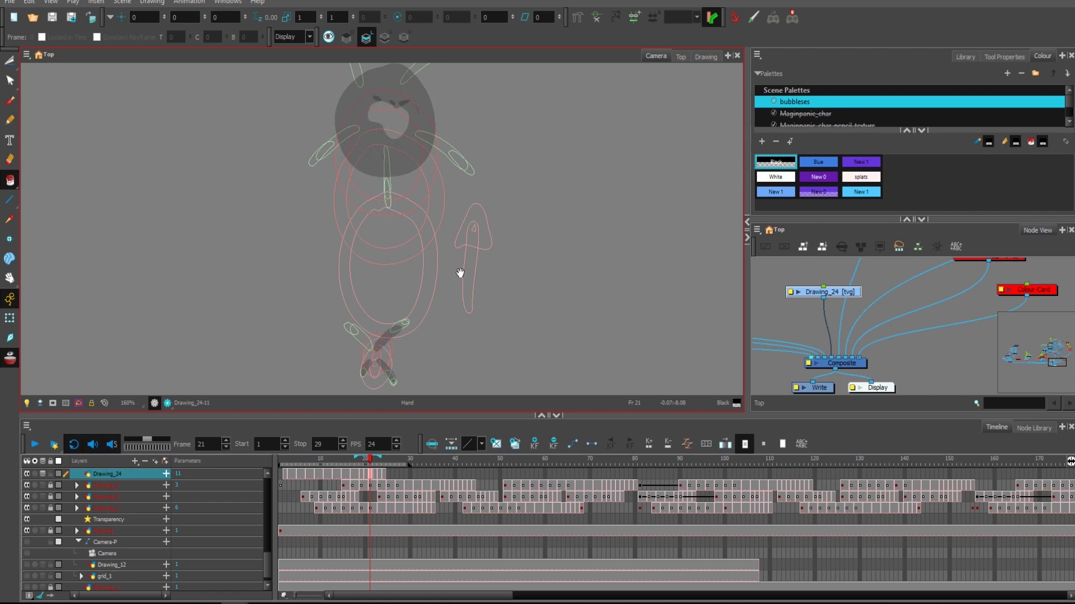
Play back the filled bubble animation with the whole camera frame in view.
{"action": "left_click_drag", "start_coordinate": [460, 272], "coordinate": [514, 153]}
{"action": "key", "text": "1"}
{"action": "key", "text": "1"}
{"action": "left_click", "coordinate": [36, 444]}
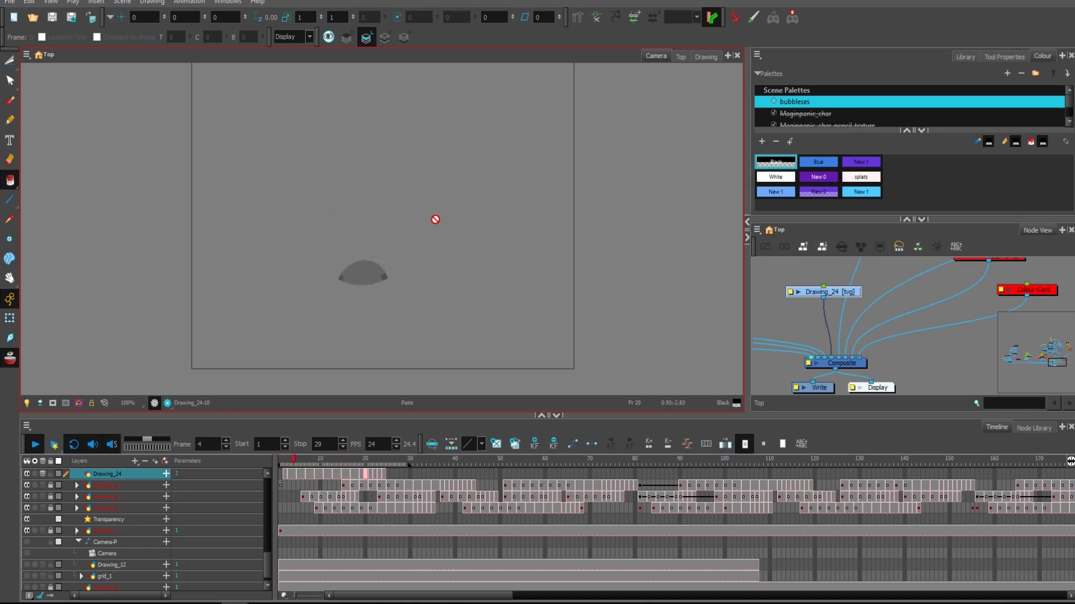
{"action": "left_click", "coordinate": [39, 444]}
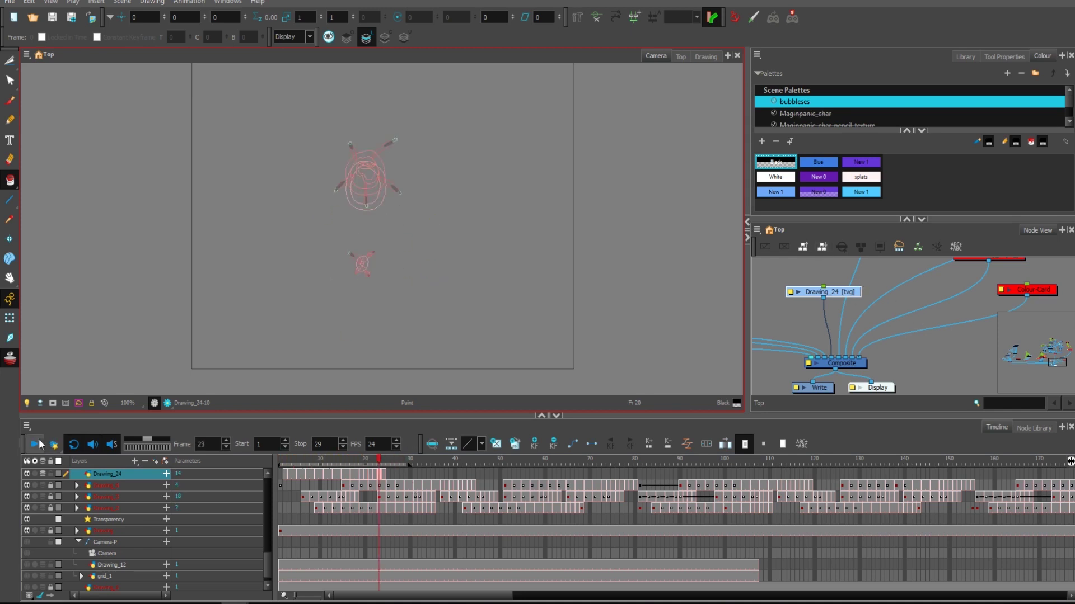
Disable the rough Drawing_24 bubble, enable the finished bubble drawings feeding Composite_5 and play them.
{"action": "left_click_drag", "start_coordinate": [825, 303], "coordinate": [939, 345]}
{"action": "key", "text": "d"}
{"action": "scroll", "coordinate": [939, 345], "scroll_direction": "down", "scroll_amount": 2}
{"action": "left_click", "coordinate": [895, 347]}
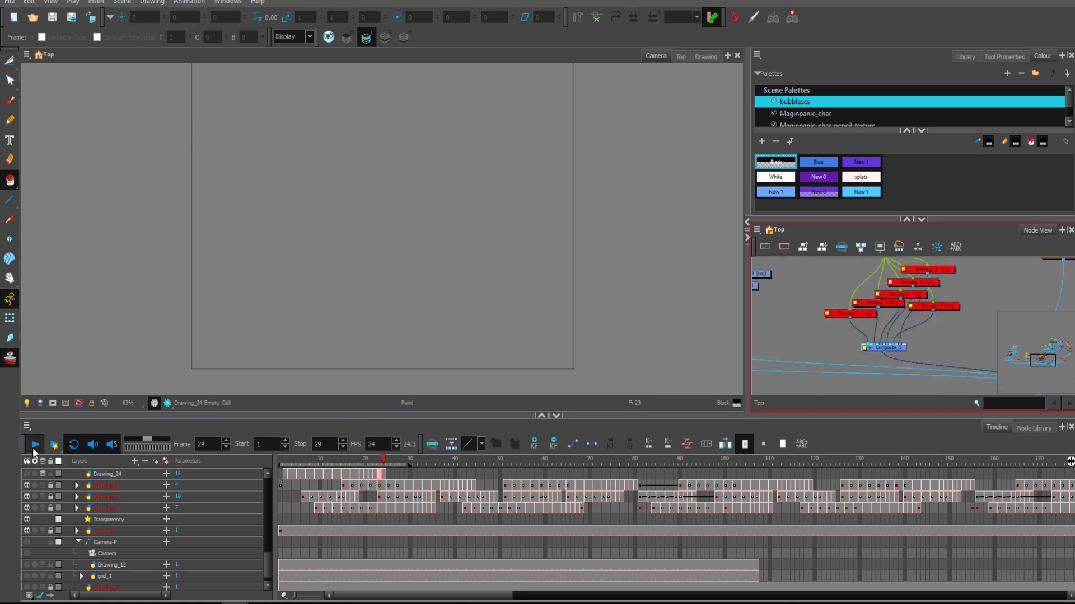
{"action": "left_click", "coordinate": [849, 329]}
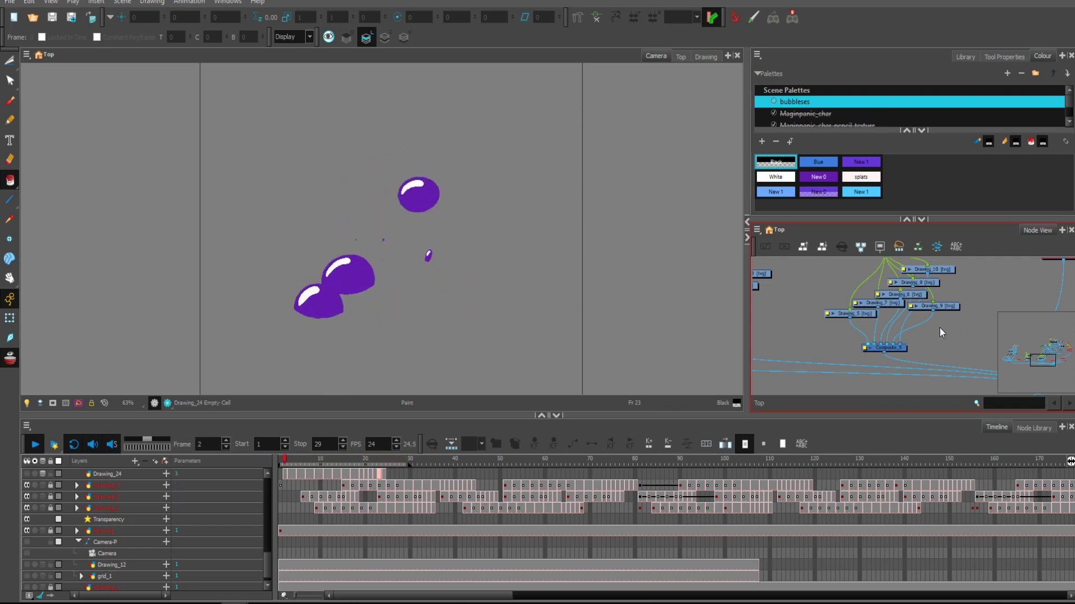
Locate the finished bubble drawings in the layer list, from Drawing_5 up to the Peg_5 group.
{"action": "mouse_move", "coordinate": [958, 269]}
{"action": "left_mouse_down"}
{"action": "mouse_move", "coordinate": [918, 317]}
{"action": "mouse_move", "coordinate": [955, 327]}
{"action": "left_mouse_up"}
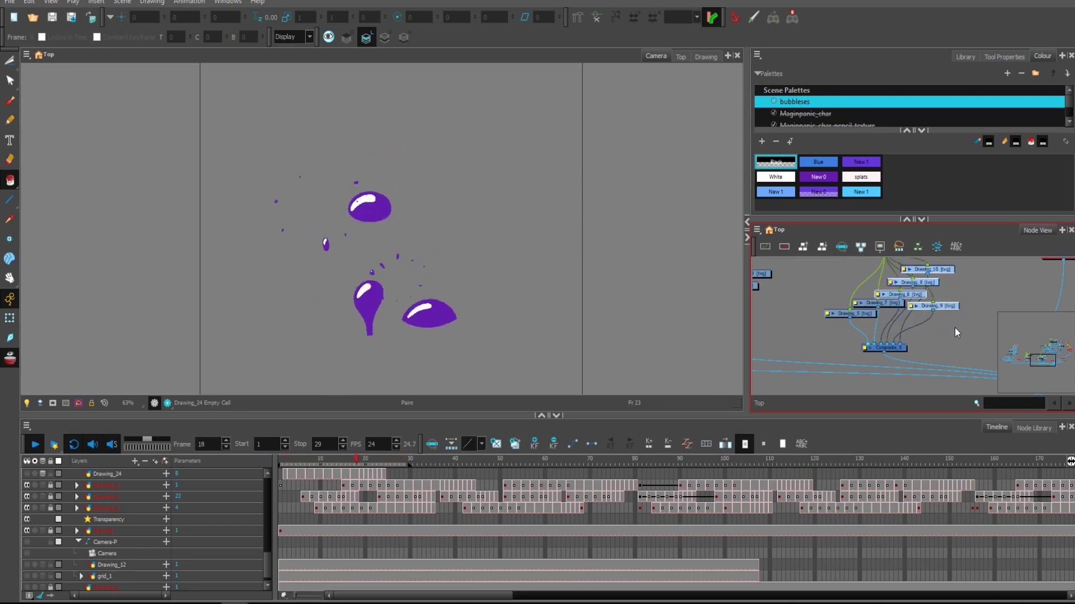
{"action": "scroll", "coordinate": [267, 529], "scroll_direction": "up", "scroll_amount": 3}
{"action": "left_click_drag", "start_coordinate": [268, 528], "coordinate": [270, 504]}
{"action": "left_click", "coordinate": [867, 314]}
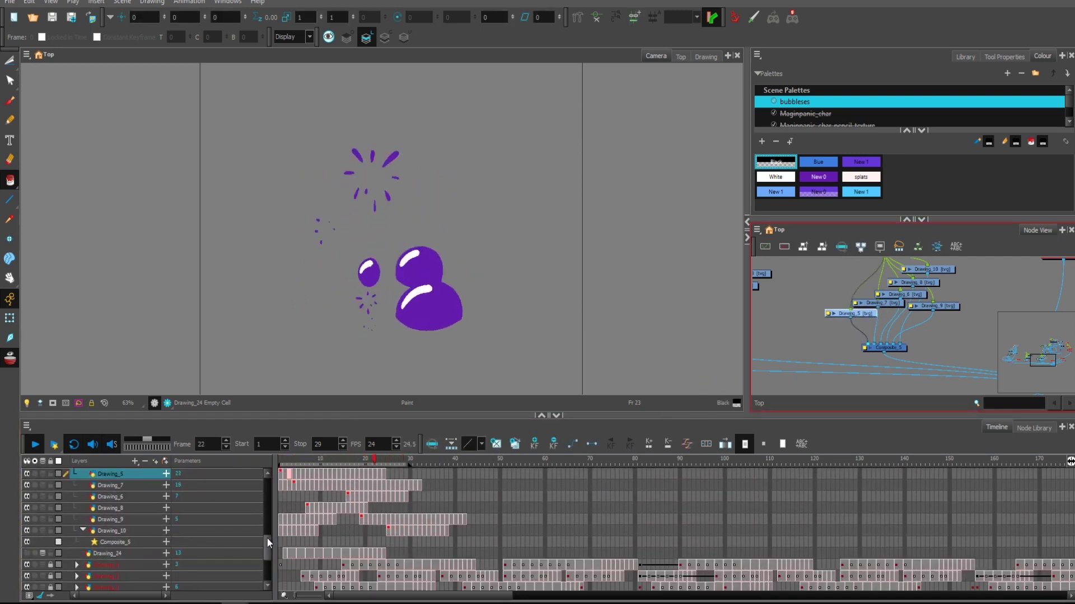
{"action": "left_click_drag", "start_coordinate": [267, 538], "coordinate": [268, 512]}
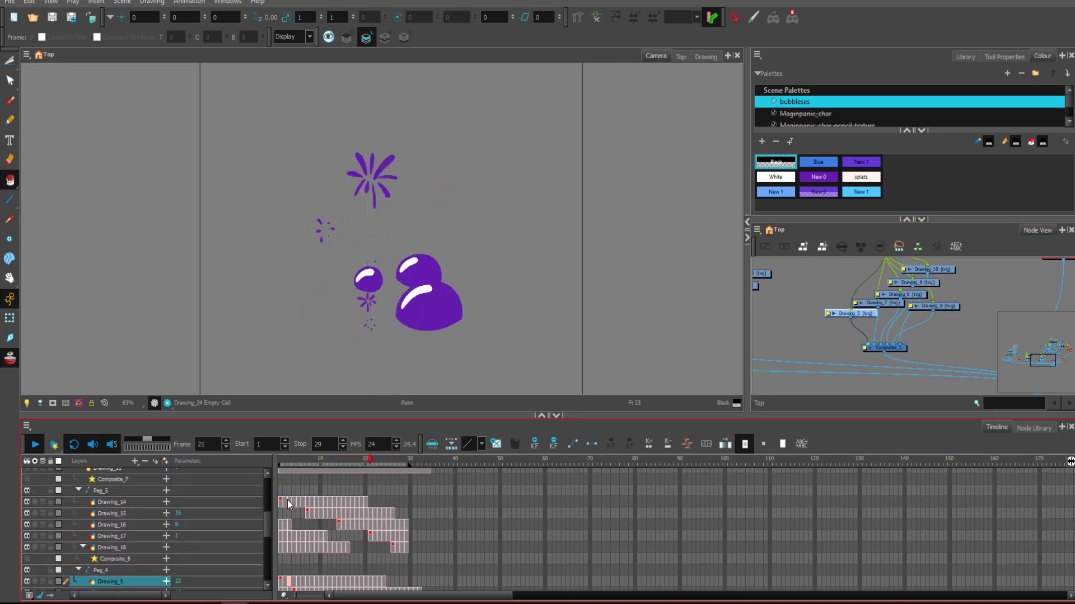
Examine how the staggered Peg_5 drawings, especially Drawing_18, wrap from frame 29 back to frame 1.
{"action": "left_click", "coordinate": [287, 501]}
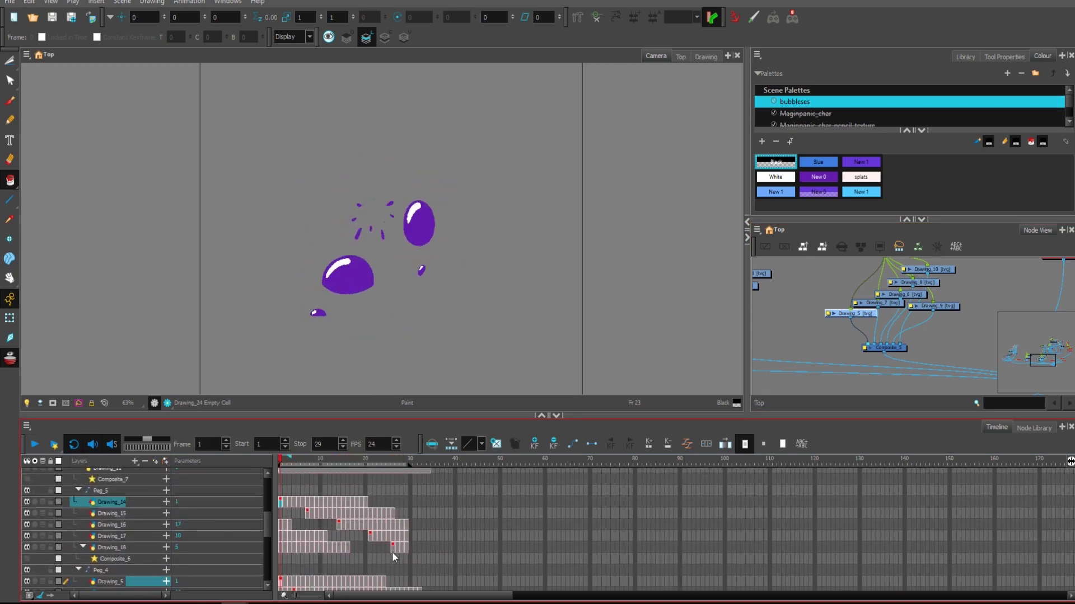
{"action": "left_click", "coordinate": [406, 544]}
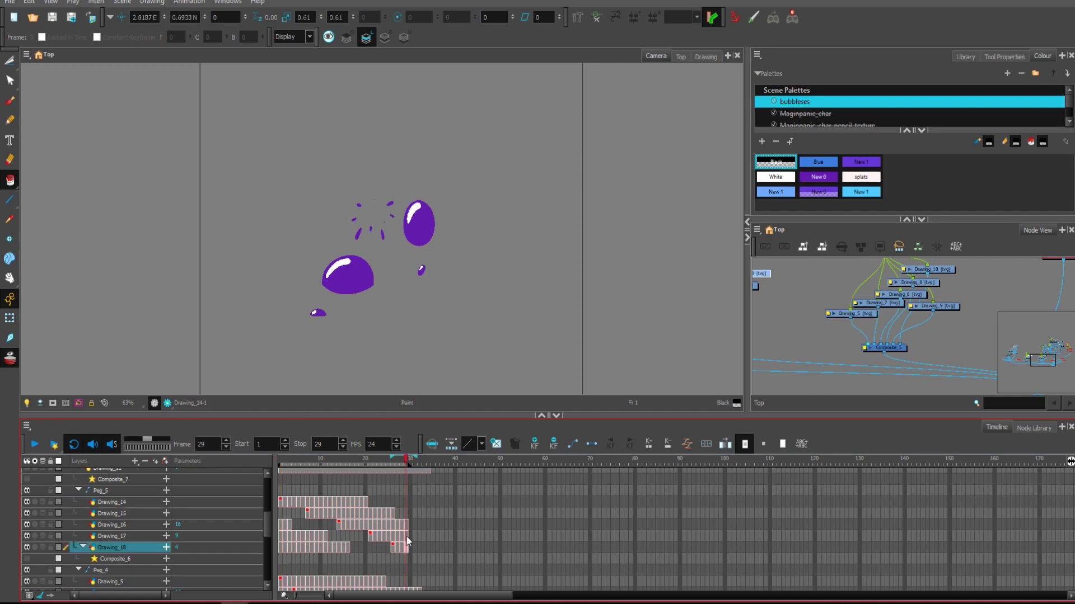
{"action": "left_click", "coordinate": [391, 546]}
{"action": "left_click", "coordinate": [281, 548]}
{"action": "left_click_drag", "start_coordinate": [280, 463], "coordinate": [391, 479]}
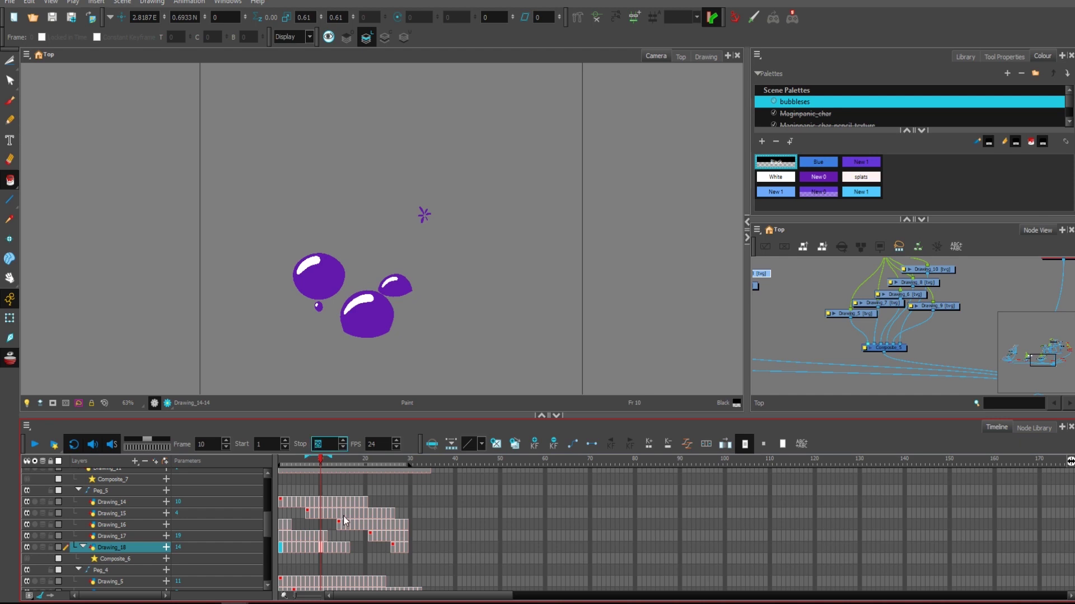
{"action": "left_click", "coordinate": [406, 545]}
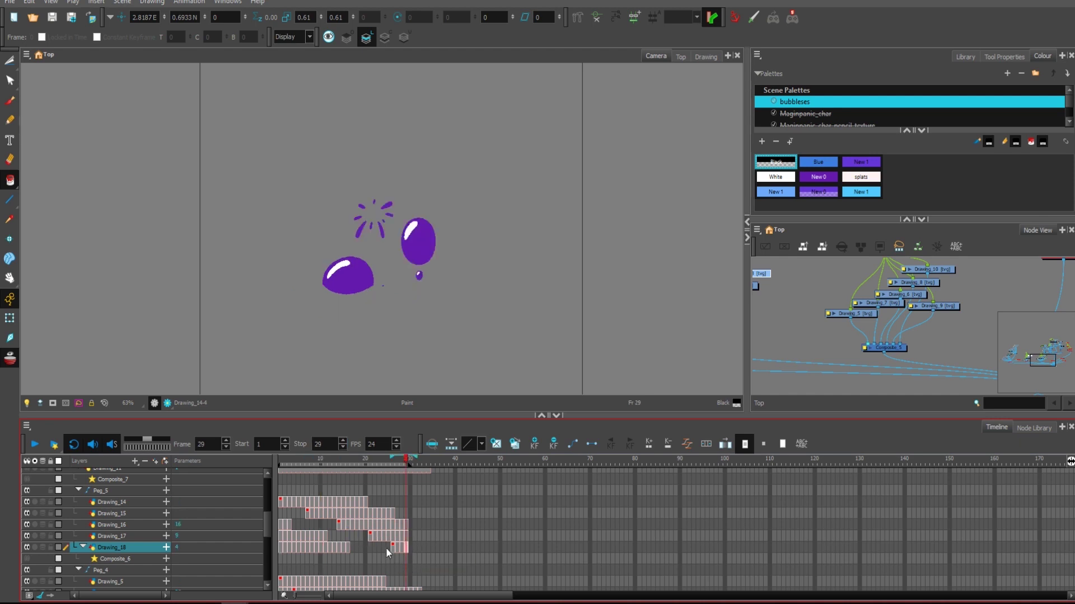
Disable the Composite_5 node and enable it again.
{"action": "left_click", "coordinate": [873, 348]}
{"action": "key", "text": "d"}
{"action": "left_click_drag", "start_coordinate": [849, 355], "coordinate": [928, 328]}
{"action": "left_click_drag", "start_coordinate": [987, 345], "coordinate": [918, 341]}
{"action": "key", "text": "a"}
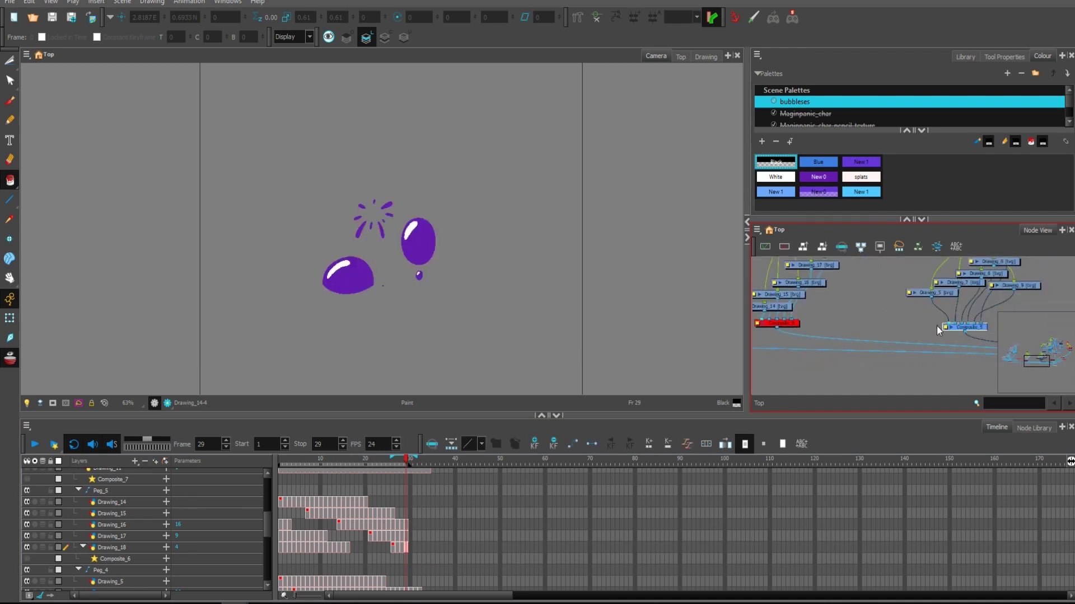
Inspect the large oval bubble up close on frame 29, selecting its drawing and its white highlight.
{"action": "left_click_drag", "start_coordinate": [563, 299], "coordinate": [578, 301]}
{"action": "key", "text": "2"}
{"action": "key", "text": "2"}
{"action": "key", "text": "2"}
{"action": "left_click_drag", "start_coordinate": [575, 338], "coordinate": [513, 304]}
{"action": "key", "text": "2"}
{"action": "key", "text": "2"}
{"action": "key", "text": "2"}
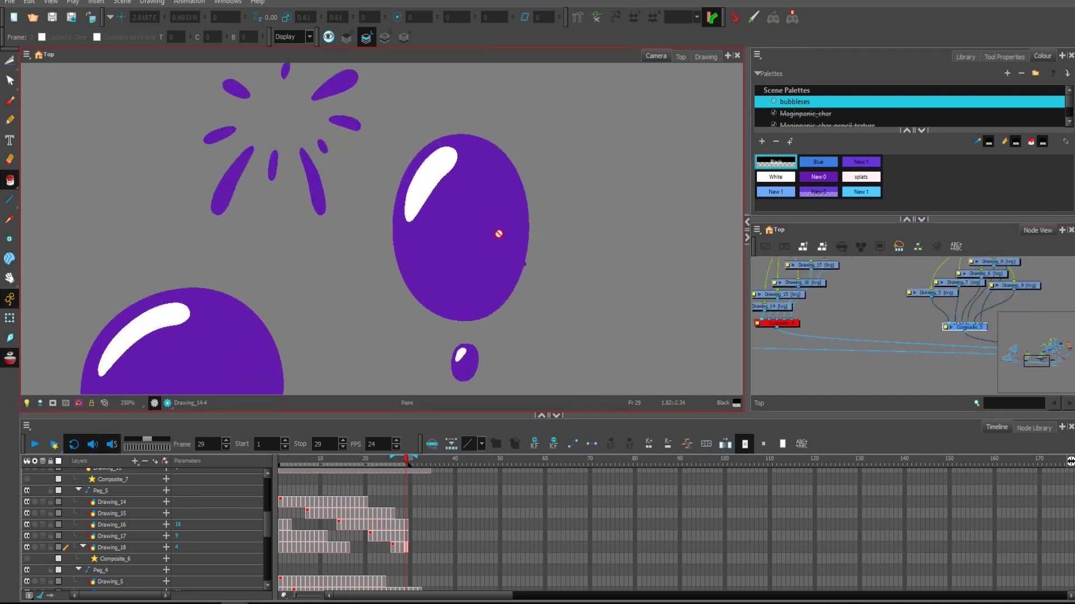
{"action": "key", "text": "shift+t"}
{"action": "left_click", "coordinate": [499, 233]}
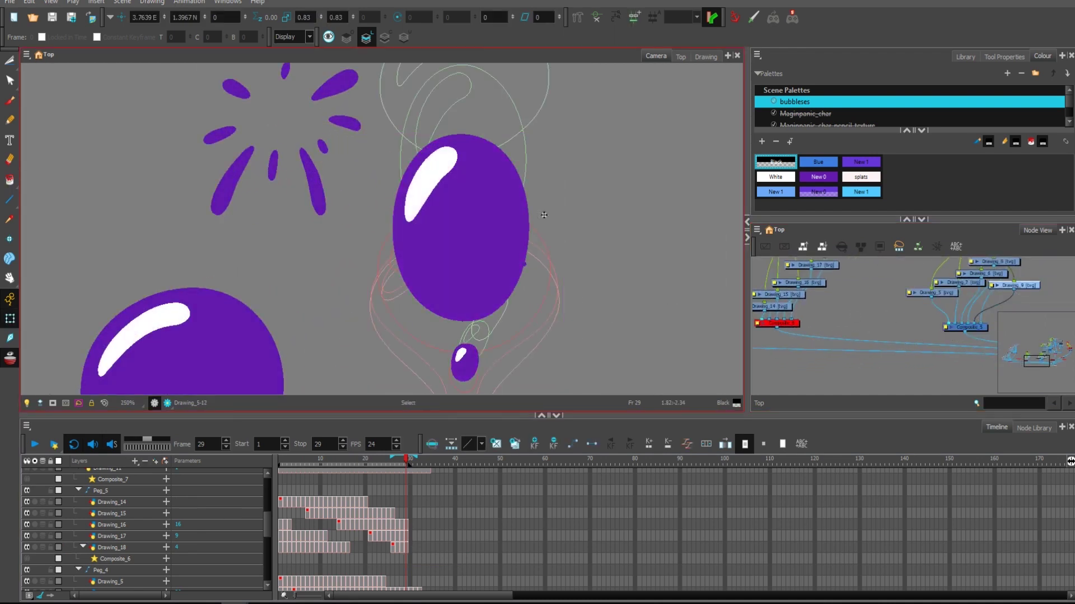
{"action": "key", "text": "alt+s"}
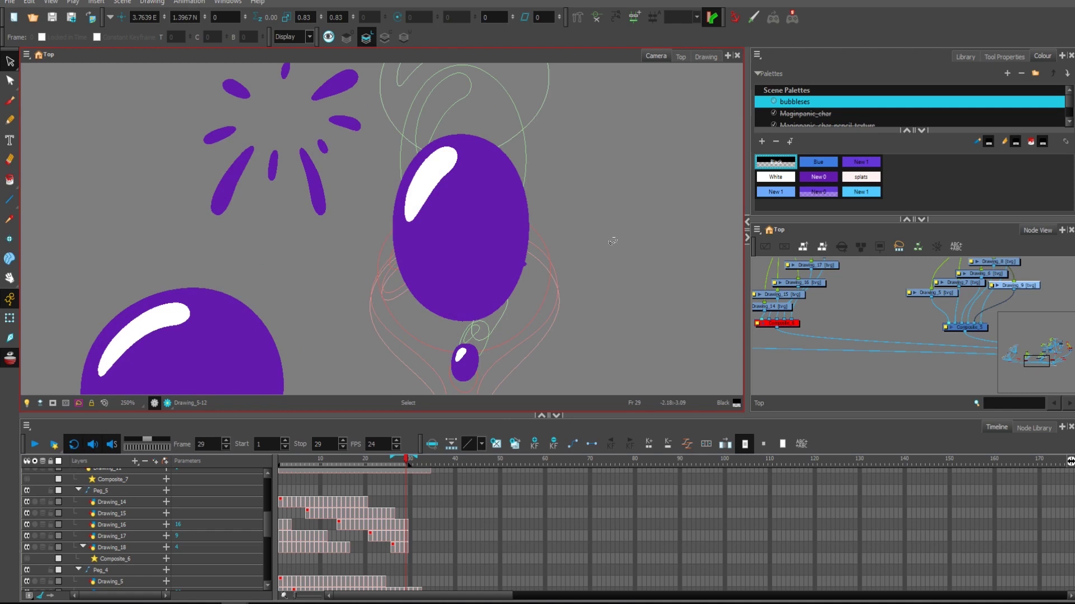
{"action": "left_click_drag", "start_coordinate": [541, 135], "coordinate": [592, 264]}
{"action": "left_click_drag", "start_coordinate": [422, 184], "coordinate": [456, 143]}
{"action": "left_click_drag", "start_coordinate": [589, 242], "coordinate": [608, 208]}
Scrub the timeline to frame 31 to examine how the highlight follows the bubble's changing shape.
{"action": "key", "text": "1"}
{"action": "key", "text": "1"}
{"action": "key", "text": "2"}
{"action": "key", "text": "2"}
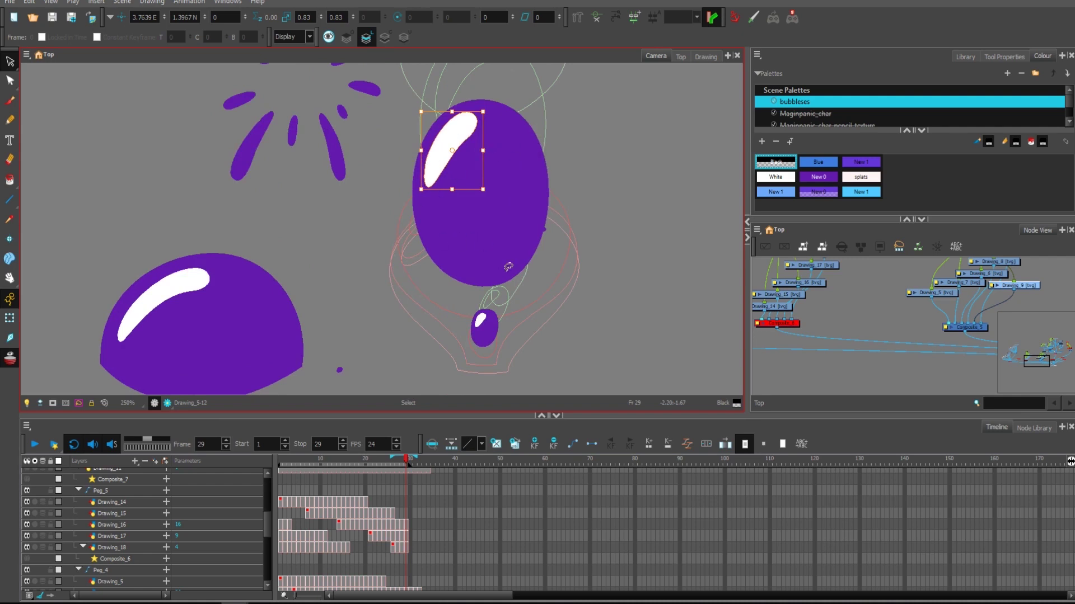
{"action": "key", "text": "1"}
{"action": "left_click_drag", "start_coordinate": [298, 464], "coordinate": [416, 457]}
{"action": "left_click_drag", "start_coordinate": [583, 206], "coordinate": [558, 273]}
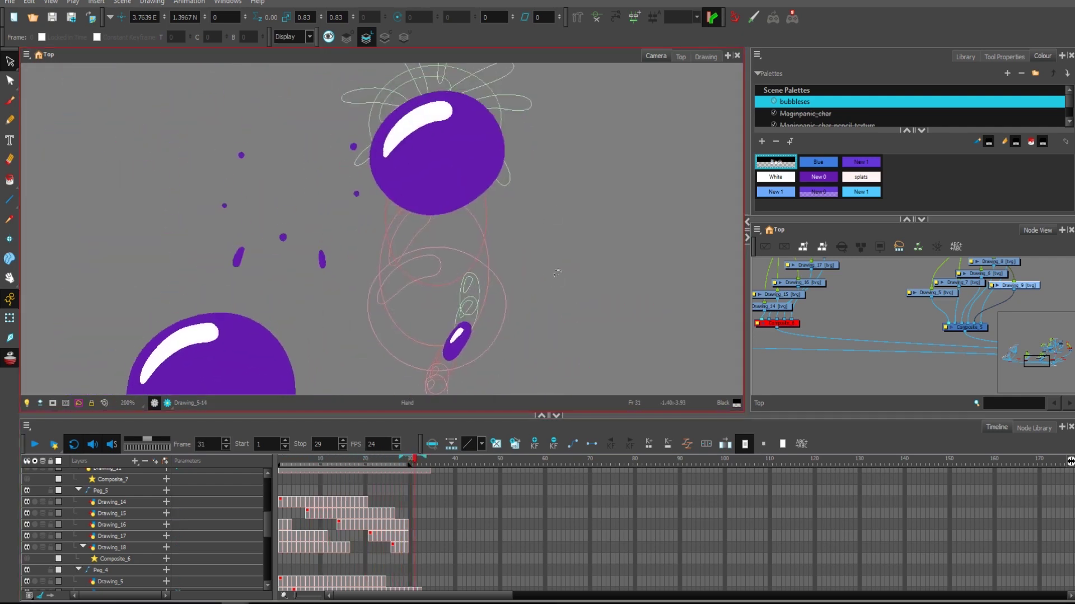
Play the bubbles feeding Composite_6, stop on frame 14 at the bursting dome and activate the Brush tool.
{"action": "key", "text": "Return"}
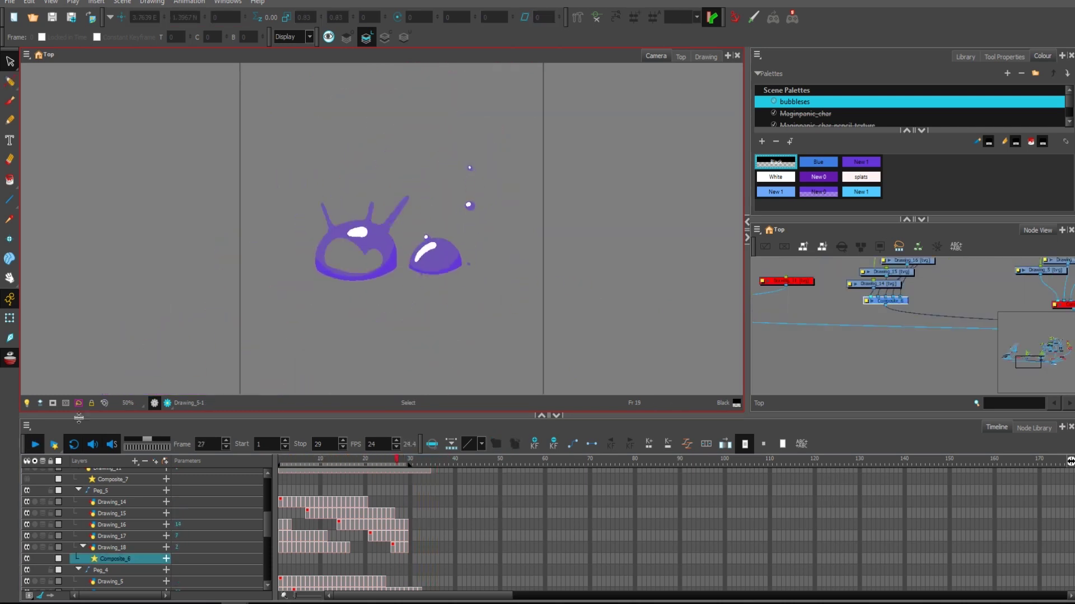
{"action": "left_click", "coordinate": [36, 446]}
{"action": "mouse_move", "coordinate": [340, 461]}
{"action": "left_mouse_down"}
{"action": "mouse_move", "coordinate": [350, 462]}
{"action": "mouse_move", "coordinate": [339, 467]}
{"action": "left_mouse_up"}
{"action": "scroll", "coordinate": [504, 297], "scroll_direction": "up", "scroll_amount": 5}
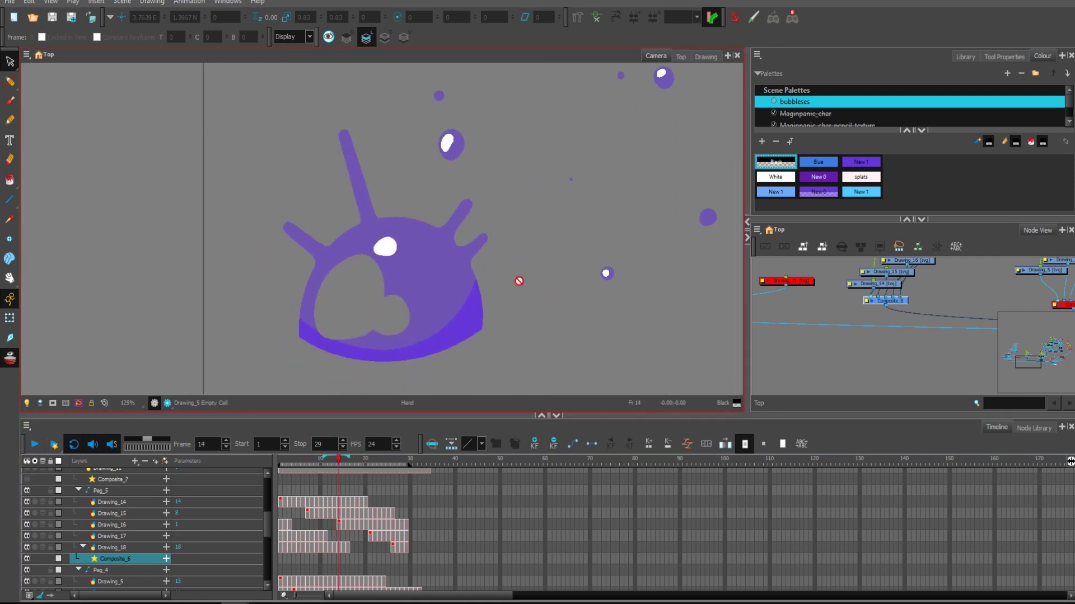
{"action": "key", "text": "alt+b"}
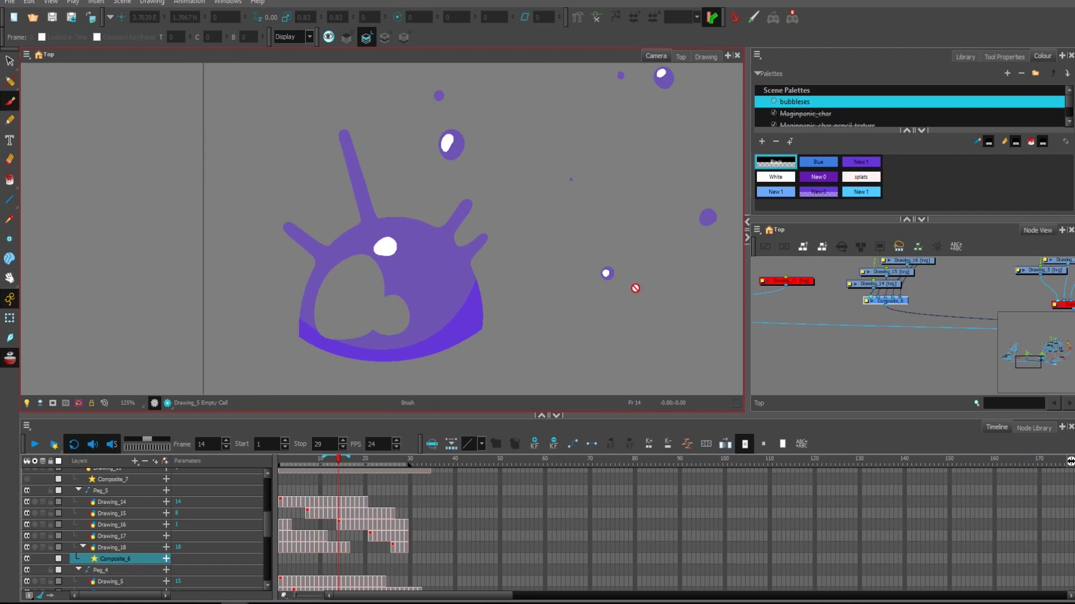
Step through the frames around 14 and on to 21 to examine how the spiked dome breaks up.
{"action": "key", "text": "comma"}
{"action": "key", "text": "period"}
{"action": "key", "text": "period"}
{"action": "key", "text": "comma"}
{"action": "scroll", "coordinate": [548, 208], "scroll_direction": "down", "scroll_amount": 1}
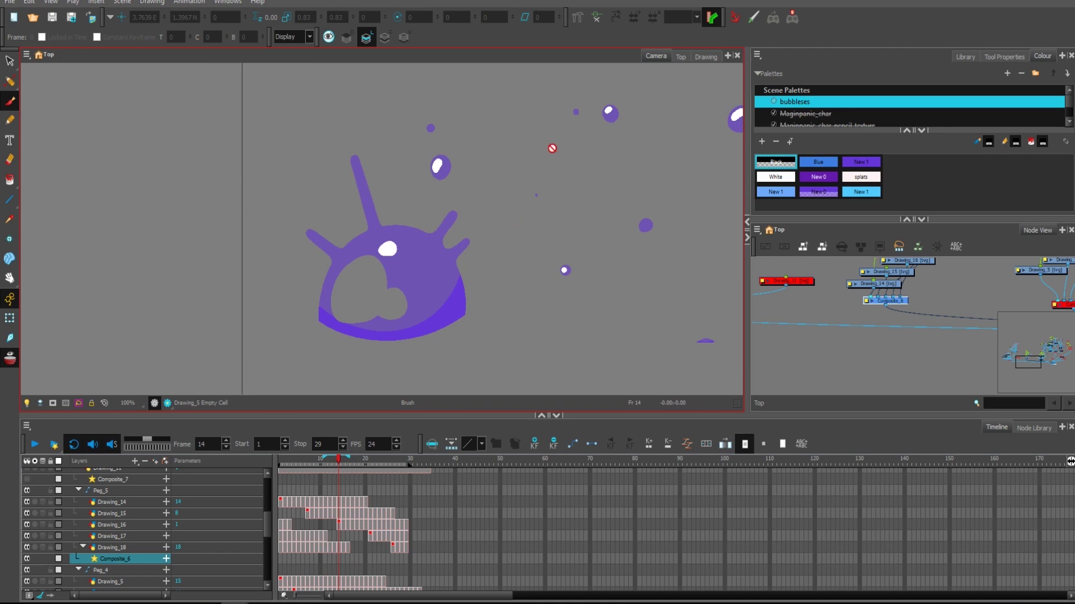
{"action": "key", "text": "period"}
{"action": "key", "text": "period"}
{"action": "key", "text": "period"}
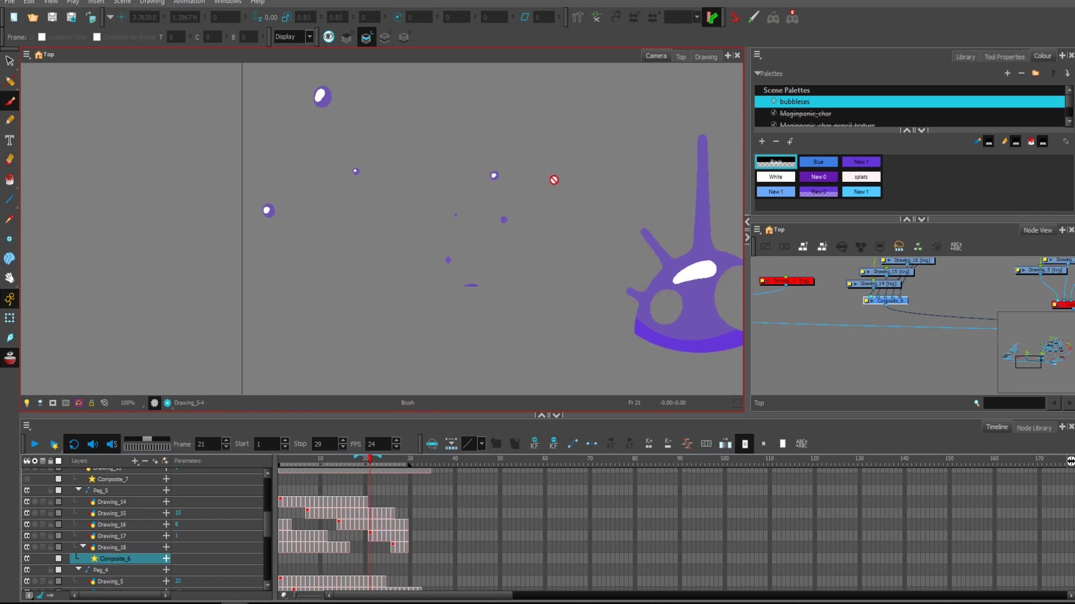
Compare frames 14 and 15 to study how the holed dome separates into streaks, a rim and a remaining fragment.
{"action": "key", "text": "comma"}
{"action": "key", "text": "comma"}
{"action": "key", "text": "comma"}
{"action": "key", "text": "period"}
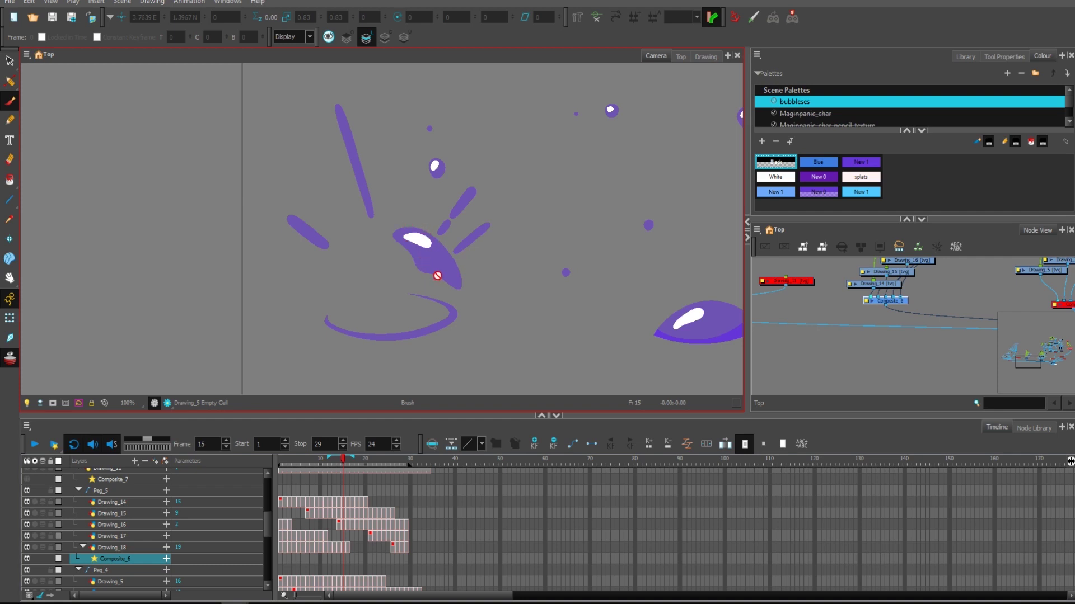
{"action": "key", "text": "comma"}
{"action": "key", "text": "period"}
{"action": "key", "text": "comma"}
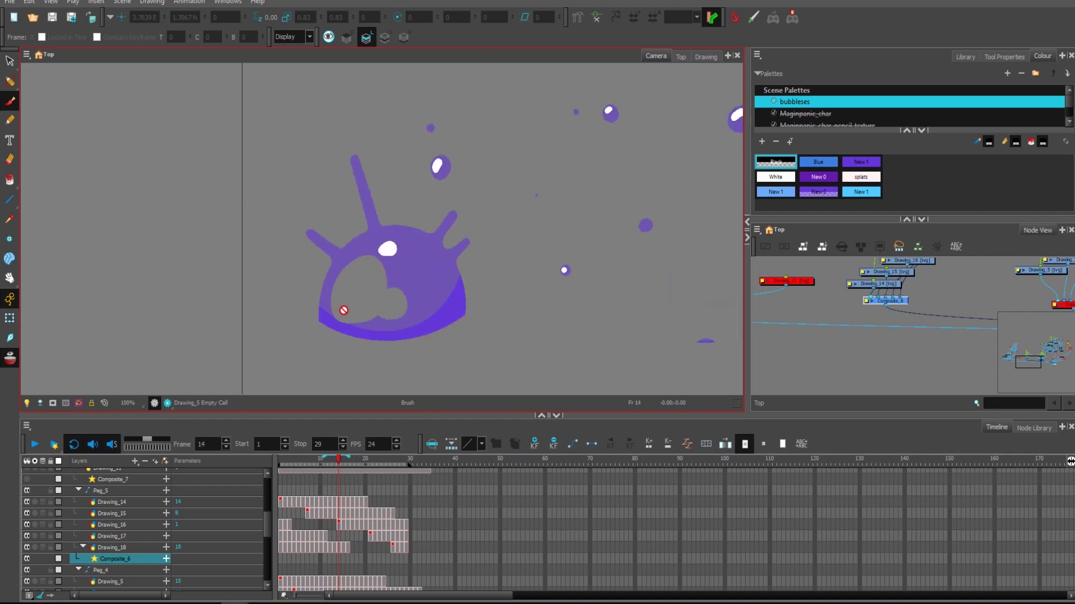
{"action": "key", "text": "period"}
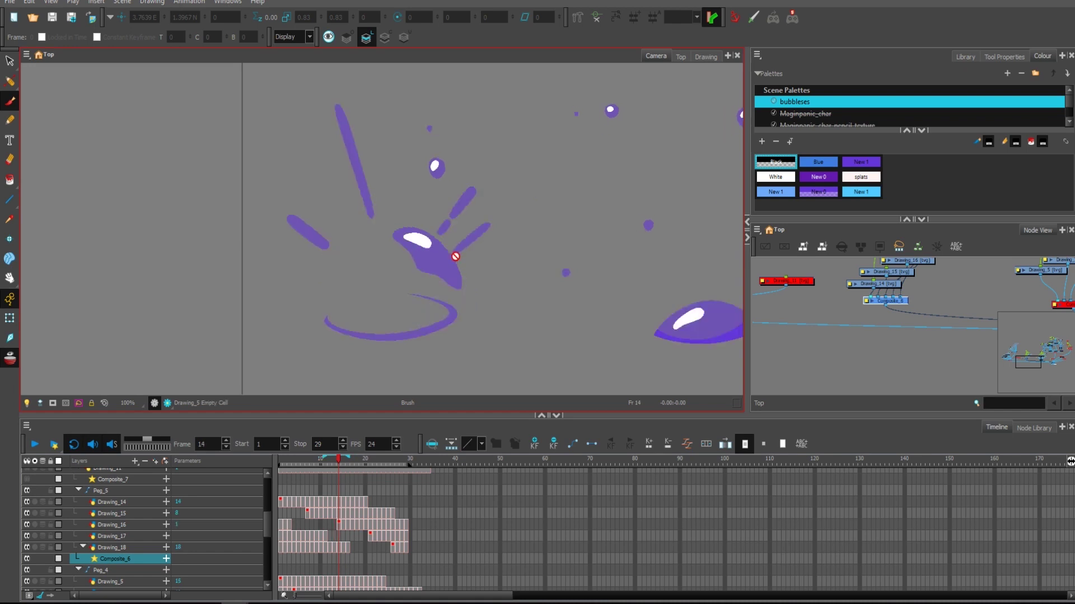
{"action": "key", "text": "comma"}
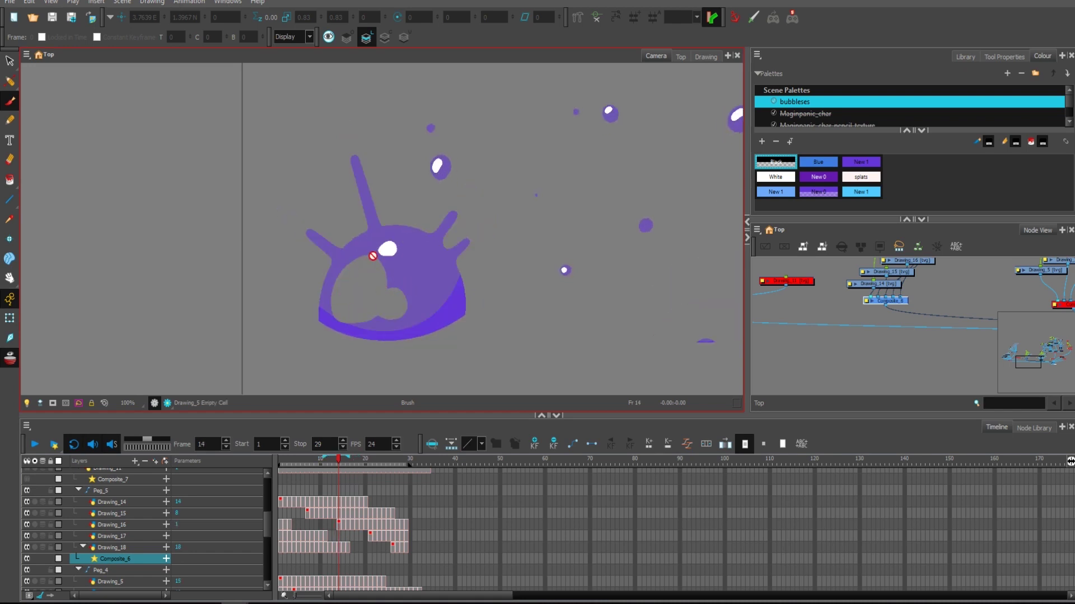
Step from frame 14 to frame 23 to examine the second dome bursting into spikes and elongated droplets.
{"action": "key", "text": "period"}
{"action": "key", "text": "period"}
{"action": "key", "text": "period"}
{"action": "key", "text": "period"}
{"action": "key", "text": "period"}
{"action": "key", "text": "period"}
{"action": "key", "text": "period"}
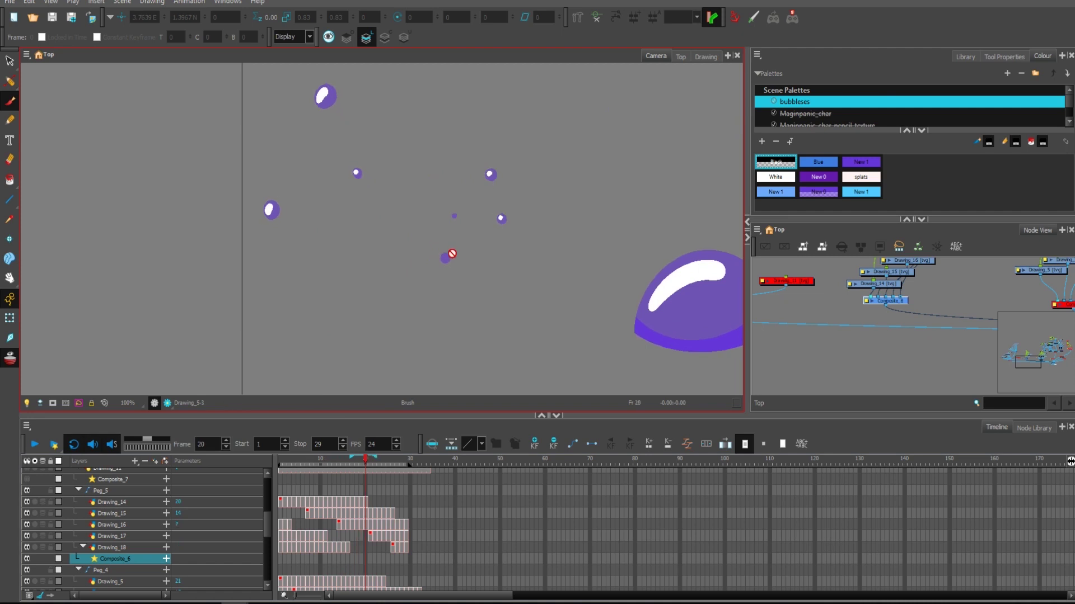
{"action": "left_click_drag", "start_coordinate": [649, 272], "coordinate": [385, 248]}
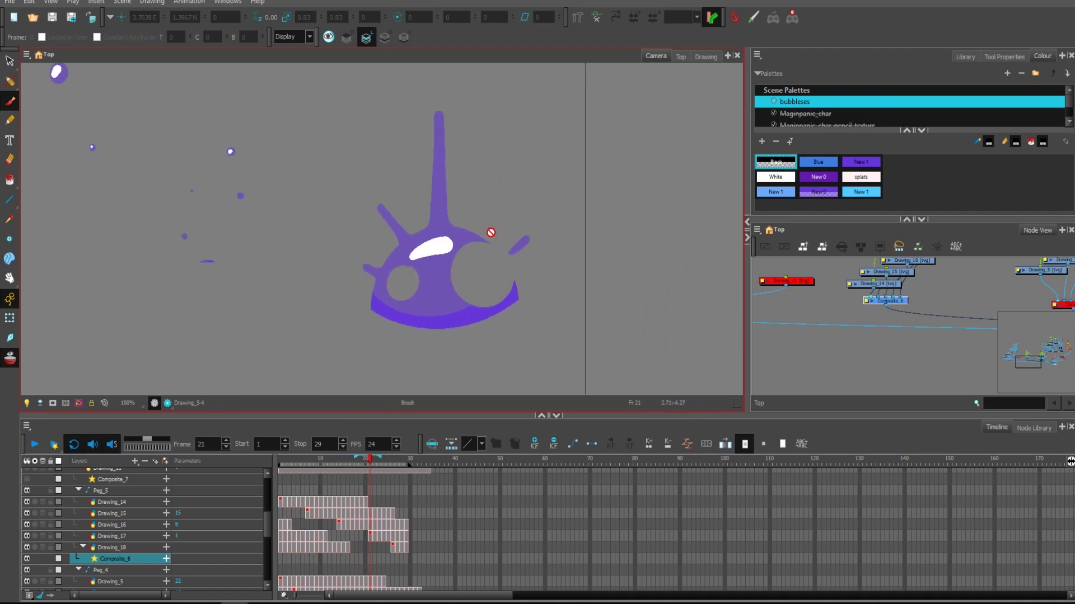
{"action": "key", "text": "period"}
{"action": "key", "text": "comma"}
{"action": "key", "text": "period"}
{"action": "key", "text": "period"}
{"action": "key", "text": "period"}
{"action": "key", "text": "period"}
{"action": "key", "text": "period"}
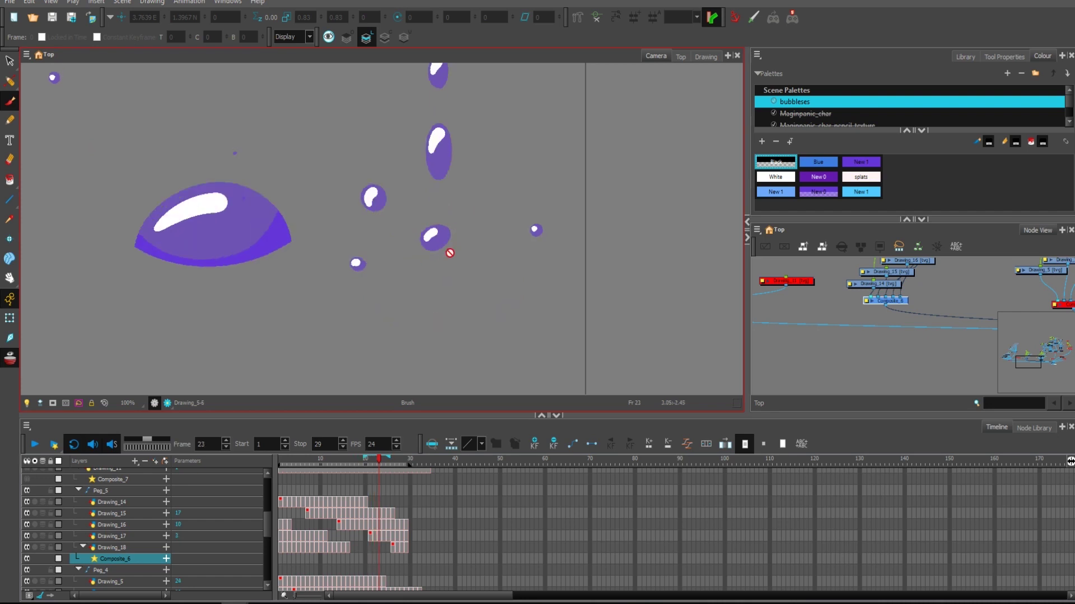
Return to the intact second dome on frame 20 and review its burst through frame 23 once more.
{"action": "key", "text": "comma"}
{"action": "key", "text": "comma"}
{"action": "key", "text": "comma"}
{"action": "key", "text": "comma"}
{"action": "key", "text": "comma"}
{"action": "key", "text": "comma"}
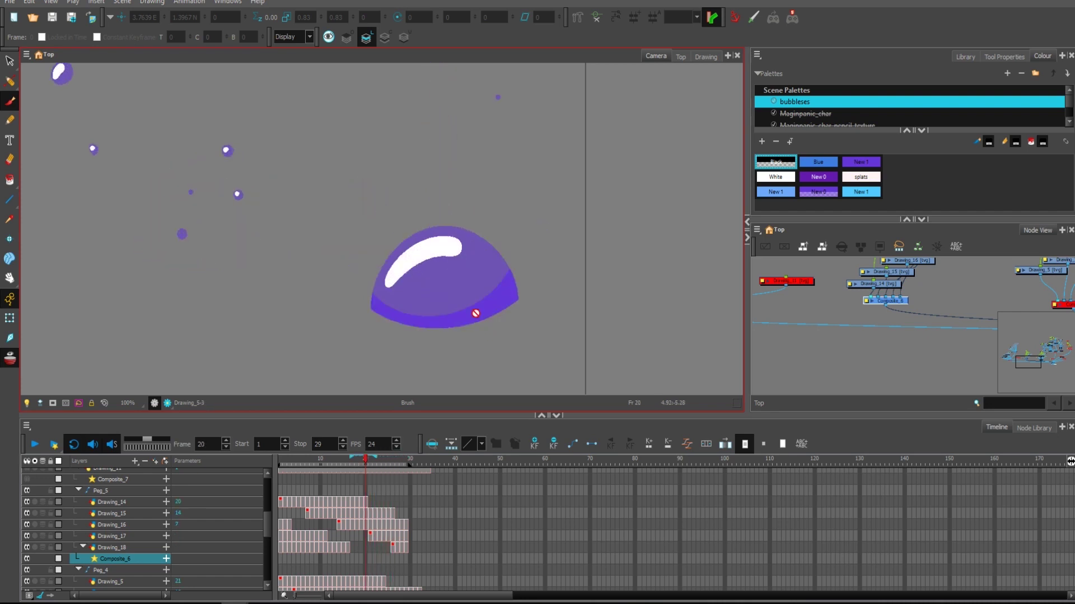
{"action": "key", "text": "period"}
{"action": "key", "text": "period"}
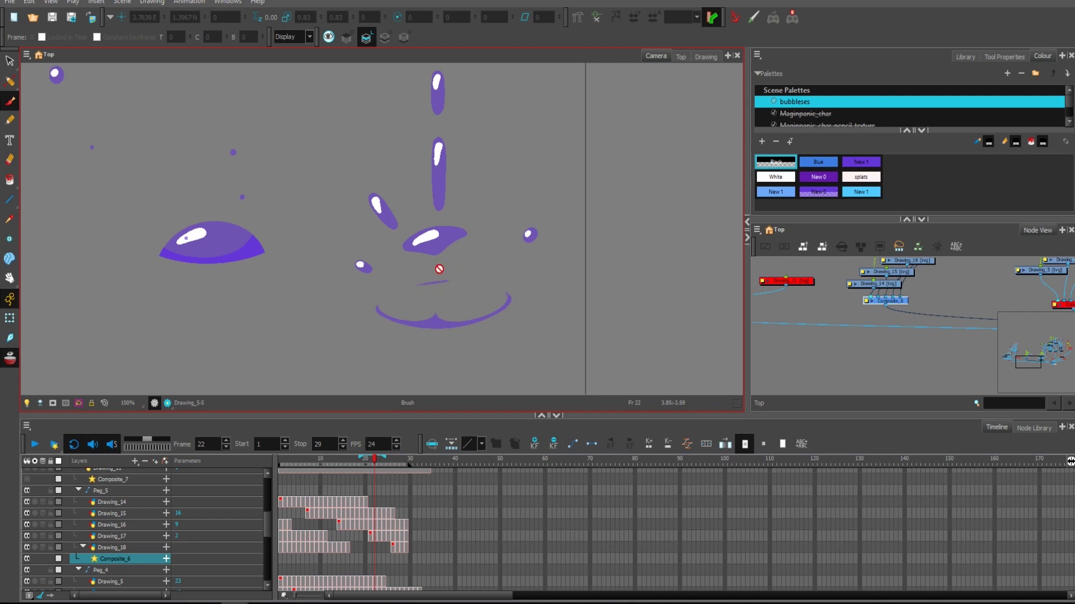
{"action": "key", "text": "period"}
{"action": "key", "text": "period"}
{"action": "key", "text": "period"}
{"action": "key", "text": "period"}
{"action": "key", "text": "period"}
{"action": "key", "text": "period"}
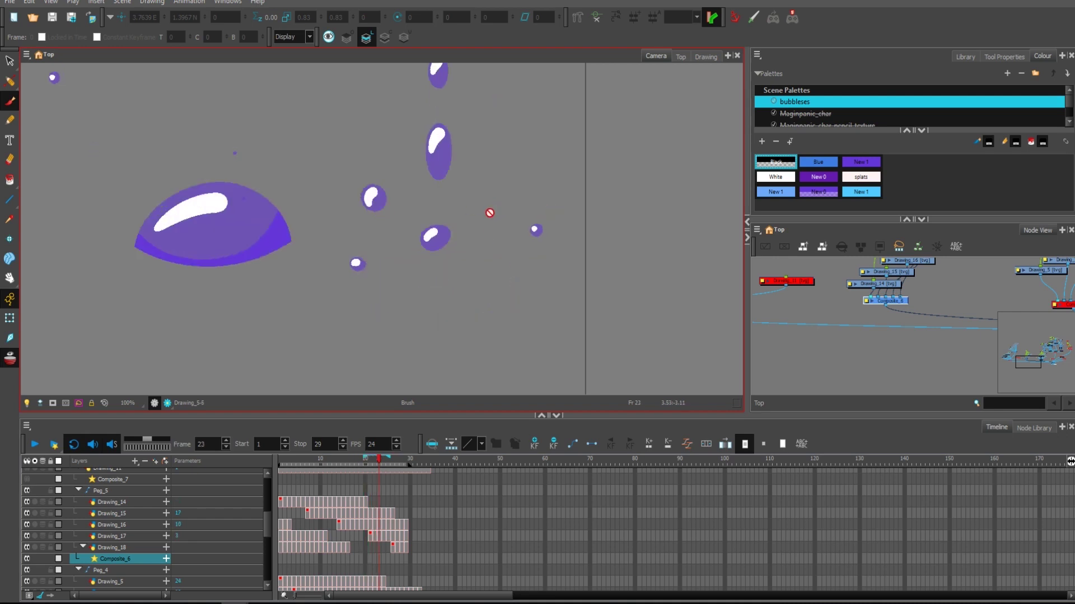
Step through the end of the burst and backward to frame 2 to review the bubble animation in reverse.
{"action": "key", "text": "period"}
{"action": "key", "text": "period"}
{"action": "key", "text": "period"}
{"action": "key", "text": "period"}
{"action": "key", "text": "comma"}
{"action": "key", "text": "comma"}
{"action": "key", "text": "comma"}
{"action": "key", "text": "comma"}
{"action": "key", "text": "comma"}
{"action": "key", "text": "comma"}
{"action": "key", "text": "comma"}
{"action": "key", "text": "comma"}
{"action": "key", "text": "comma"}
{"action": "key", "text": "comma"}
{"action": "key", "text": "comma"}
{"action": "key", "text": "comma"}
{"action": "key", "text": "comma"}
{"action": "key", "text": "comma"}
{"action": "key", "text": "comma"}
{"action": "key", "text": "comma"}
{"action": "key", "text": "comma"}
{"action": "key", "text": "comma"}
{"action": "key", "text": "comma"}
{"action": "key", "text": "comma"}
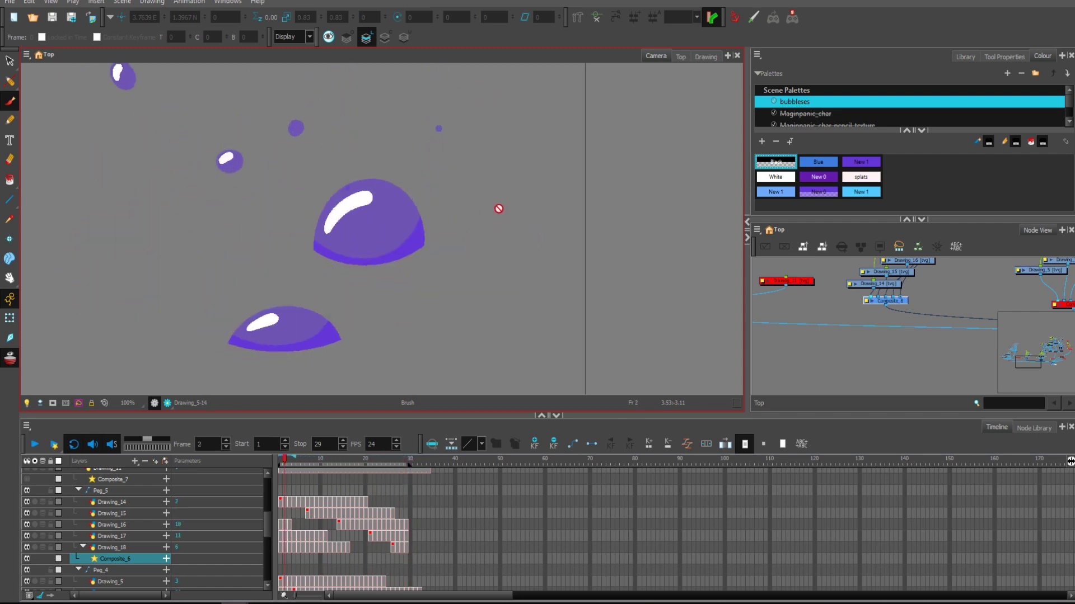
Step forward to frame 11 and play the complete purple bubble loop over the whole camera frame.
{"action": "key", "text": "period"}
{"action": "key", "text": "period"}
{"action": "key", "text": "period"}
{"action": "key", "text": "comma"}
{"action": "key", "text": "comma"}
{"action": "key", "text": "comma"}
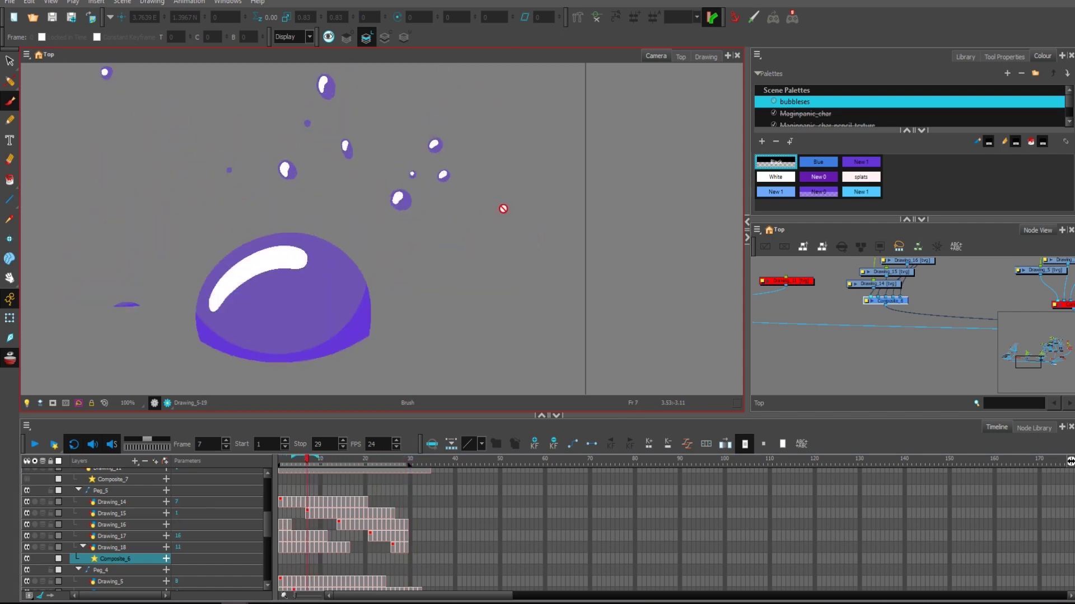
{"action": "key", "text": "period"}
{"action": "key", "text": "space"}
{"action": "left_click_drag", "start_coordinate": [468, 281], "coordinate": [520, 254]}
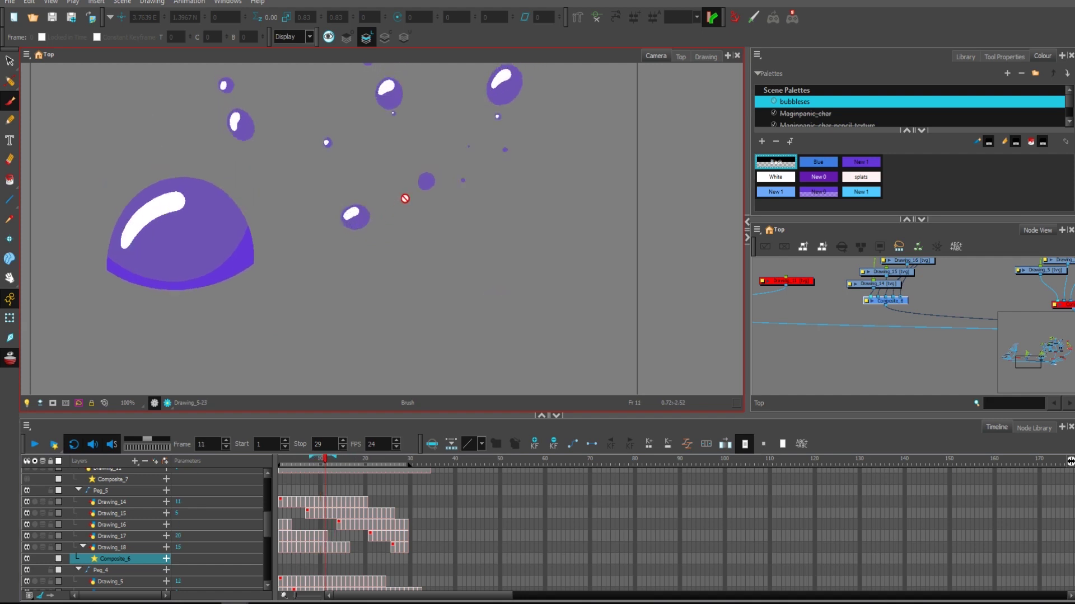
{"action": "scroll", "coordinate": [531, 164], "scroll_direction": "down", "scroll_amount": 3}
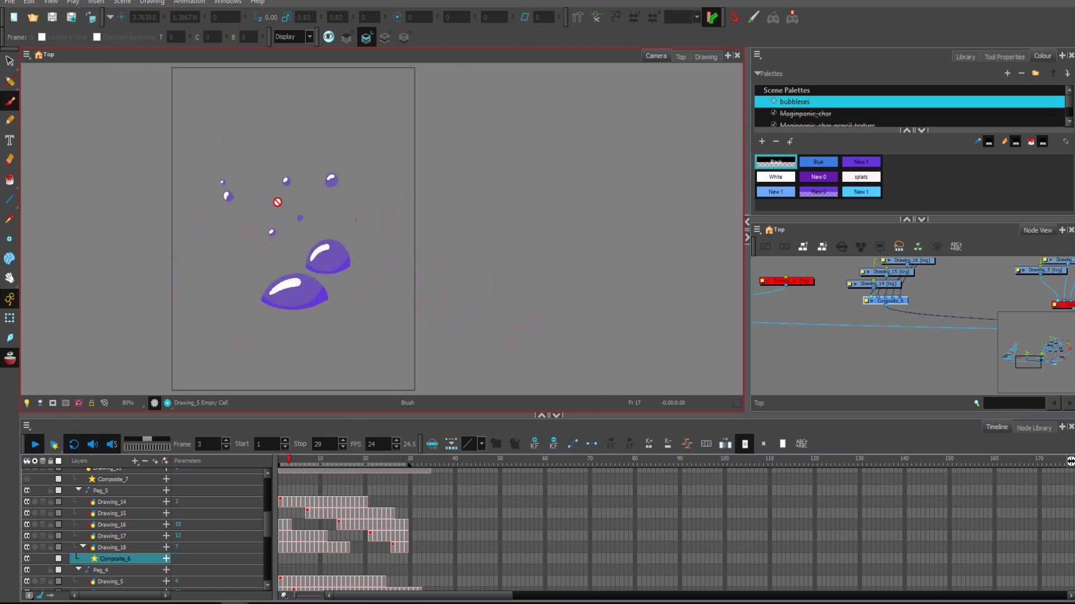
{"action": "key", "text": "Return"}
Disable the Composite_6 node and enable Composite_7 to show the white outlined bubbles.
{"action": "left_click_drag", "start_coordinate": [825, 362], "coordinate": [912, 360]}
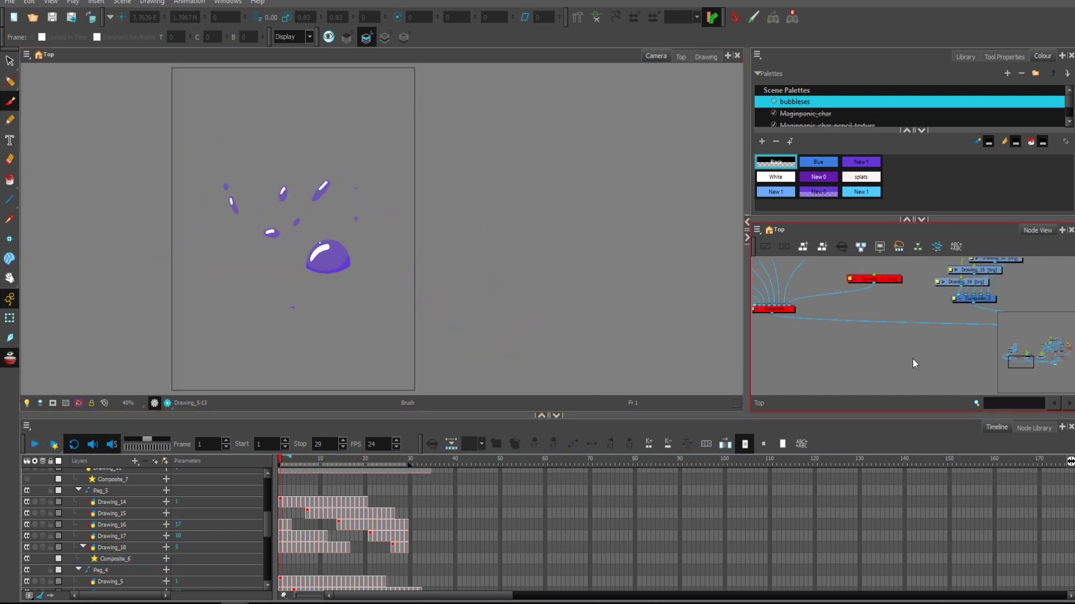
{"action": "left_click_drag", "start_coordinate": [986, 296], "coordinate": [986, 297]}
{"action": "key", "text": "d"}
{"action": "left_click_drag", "start_coordinate": [800, 340], "coordinate": [839, 341]}
{"action": "key", "text": "a"}
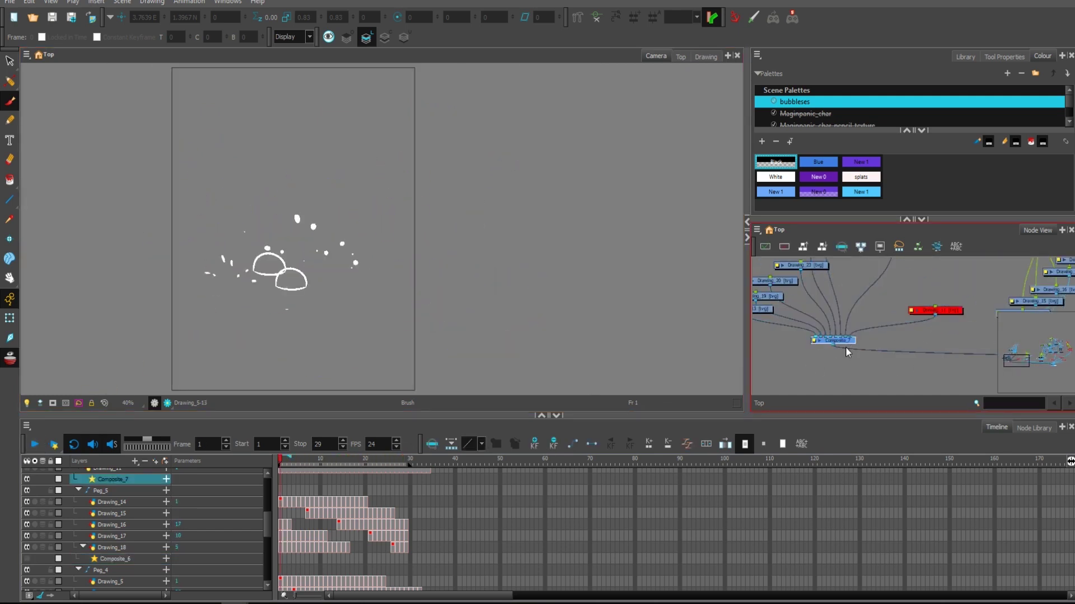
Play the white outlined bubbles of Composite_7 and stop on frame 27 for a closer view.
{"action": "key", "text": "2"}
{"action": "left_click_drag", "start_coordinate": [352, 314], "coordinate": [454, 282]}
{"action": "left_click_drag", "start_coordinate": [418, 325], "coordinate": [507, 285]}
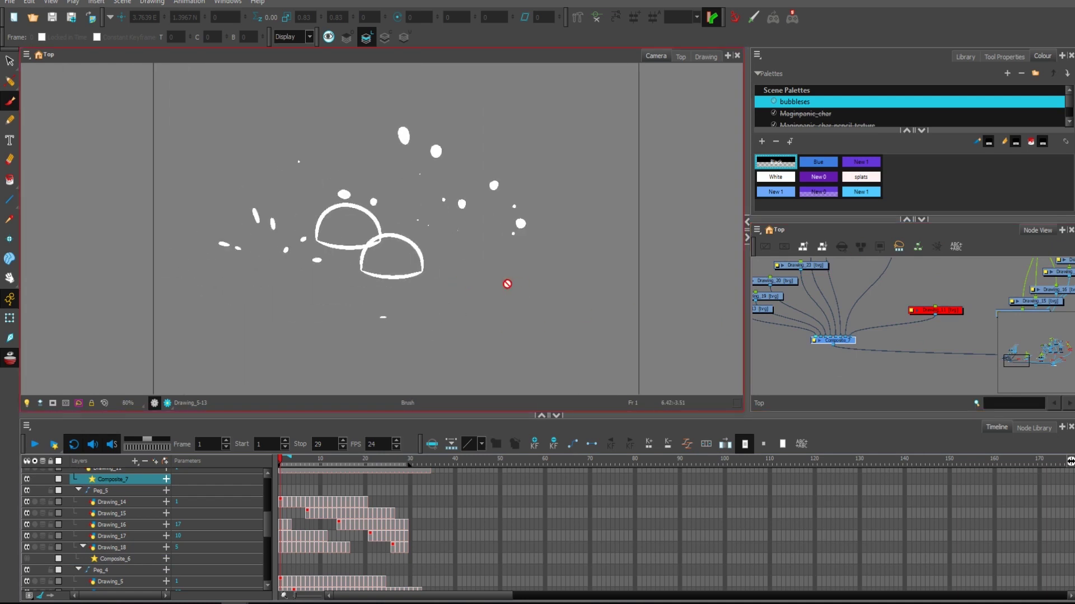
{"action": "left_click", "coordinate": [35, 445]}
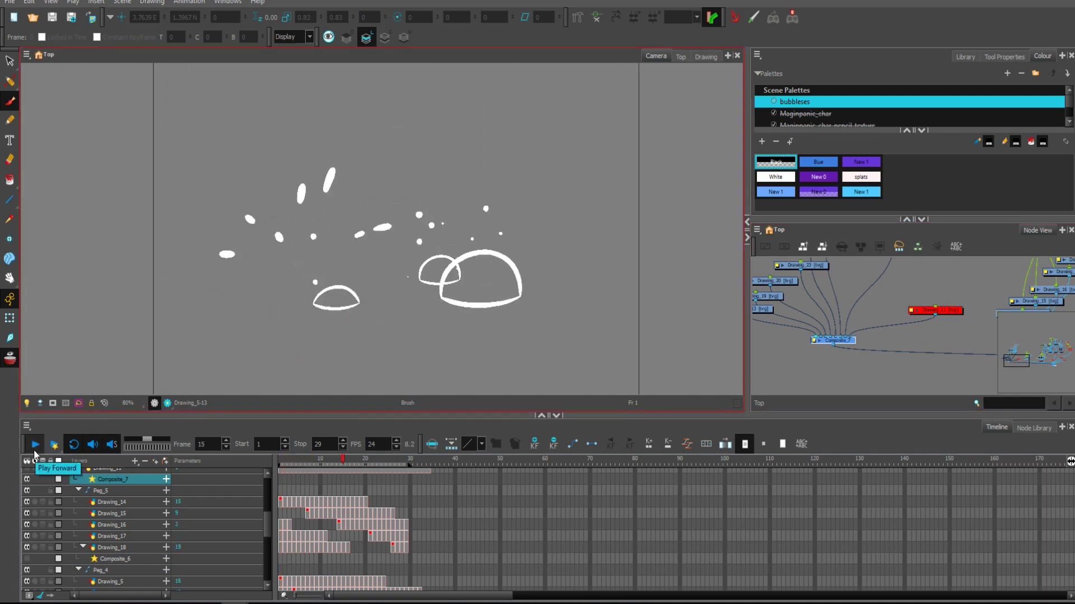
{"action": "scroll", "coordinate": [518, 267], "scroll_direction": "up", "scroll_amount": 2}
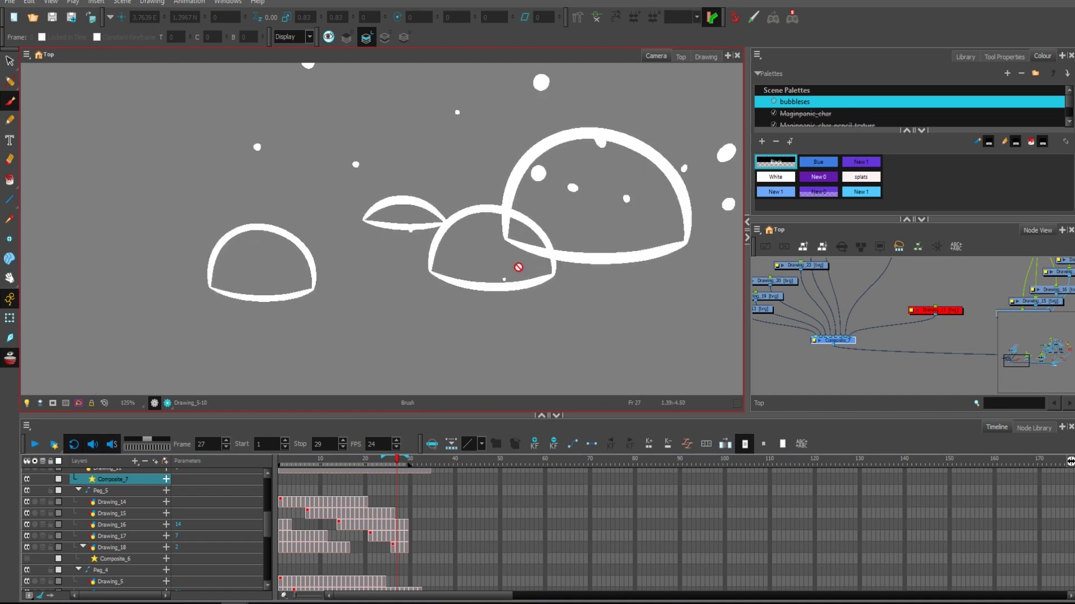
Select a white outline drawing, step through its frames and replay the outlined bubble loop.
{"action": "key", "text": "shift+t"}
{"action": "left_click", "coordinate": [305, 250]}
{"action": "key", "text": "alt+s"}
{"action": "key", "text": "comma"}
{"action": "key", "text": "comma"}
{"action": "key", "text": "comma"}
{"action": "key", "text": "comma"}
{"action": "key", "text": "comma"}
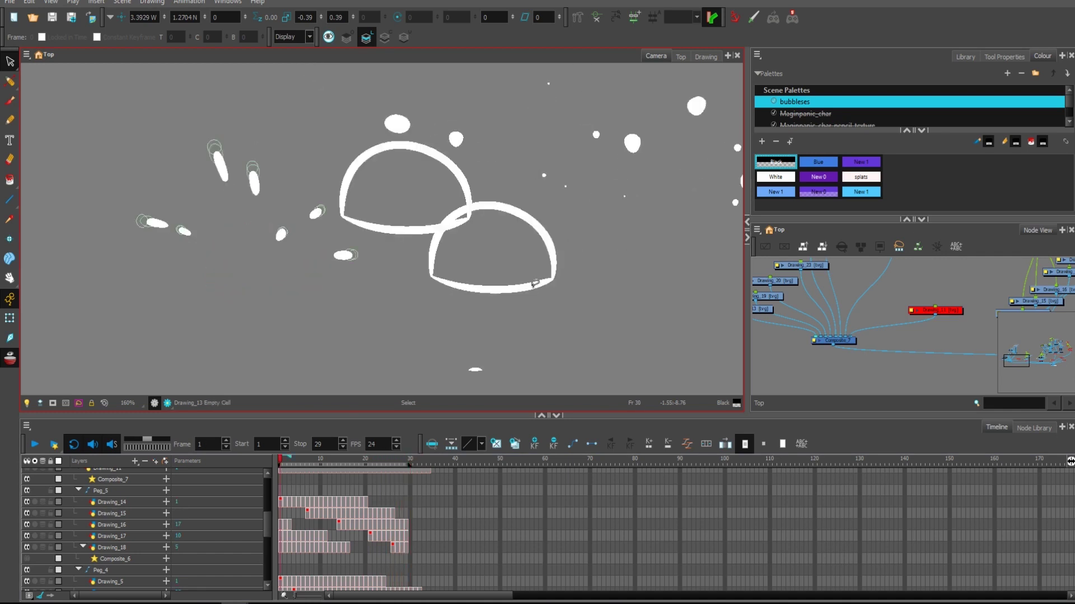
{"action": "scroll", "coordinate": [536, 282], "scroll_direction": "down", "scroll_amount": 6}
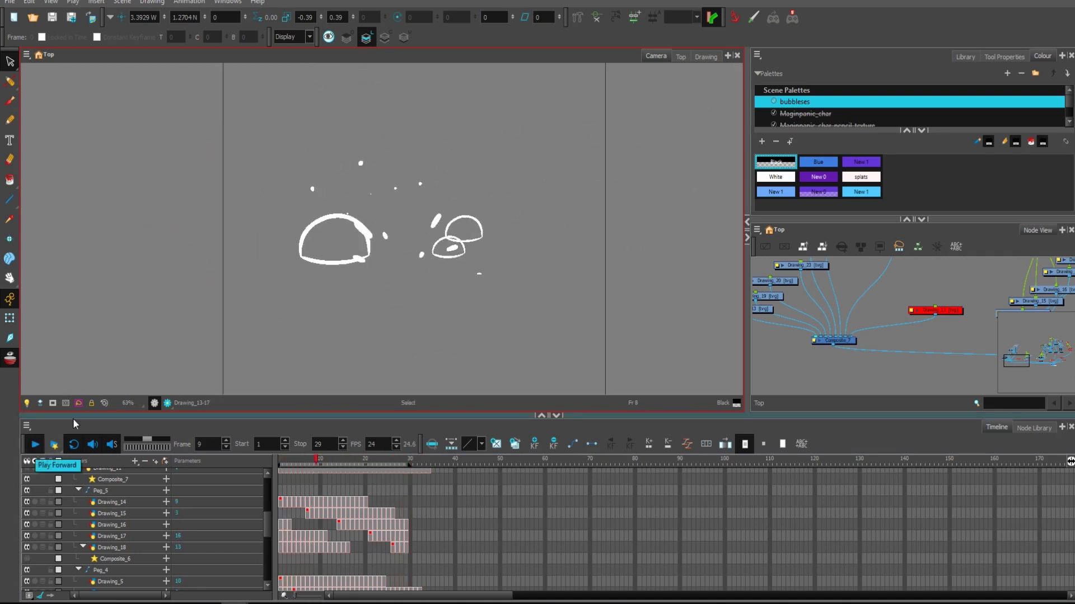
Disable Composite_7 and enable the composite node that shows the purple bubbles with their reflections.
{"action": "left_click_drag", "start_coordinate": [943, 313], "coordinate": [827, 339]}
{"action": "scroll", "coordinate": [827, 338], "scroll_direction": "down", "scroll_amount": 2}
{"action": "left_click", "coordinate": [809, 353]}
{"action": "key", "text": "d"}
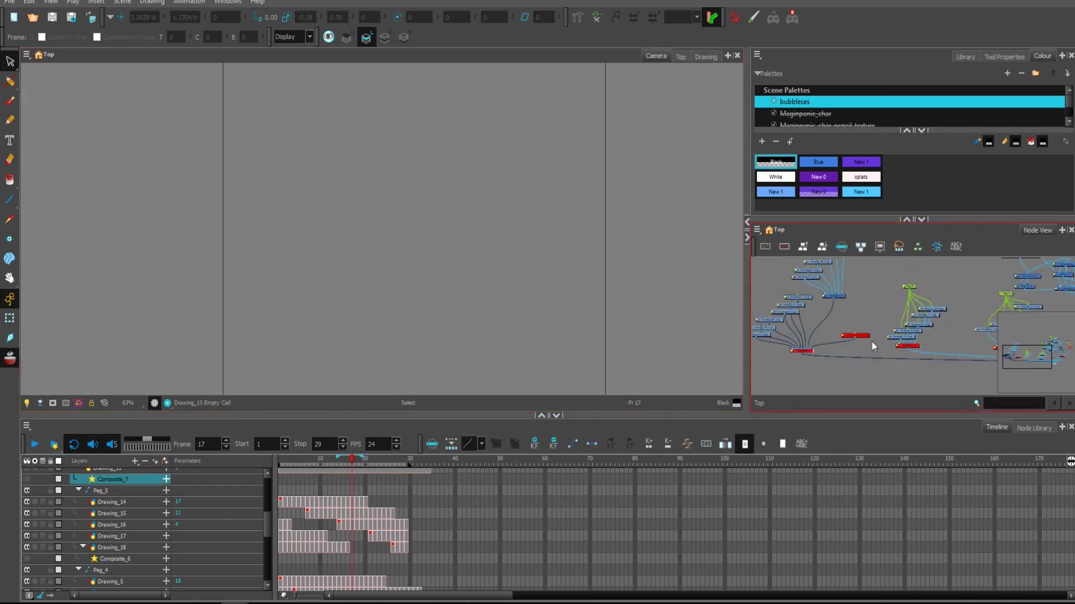
{"action": "scroll", "coordinate": [924, 330], "scroll_direction": "down", "scroll_amount": 1}
{"action": "left_click_drag", "start_coordinate": [923, 327], "coordinate": [813, 344]}
{"action": "scroll", "coordinate": [913, 334], "scroll_direction": "up", "scroll_amount": 3}
{"action": "left_click", "coordinate": [871, 312]}
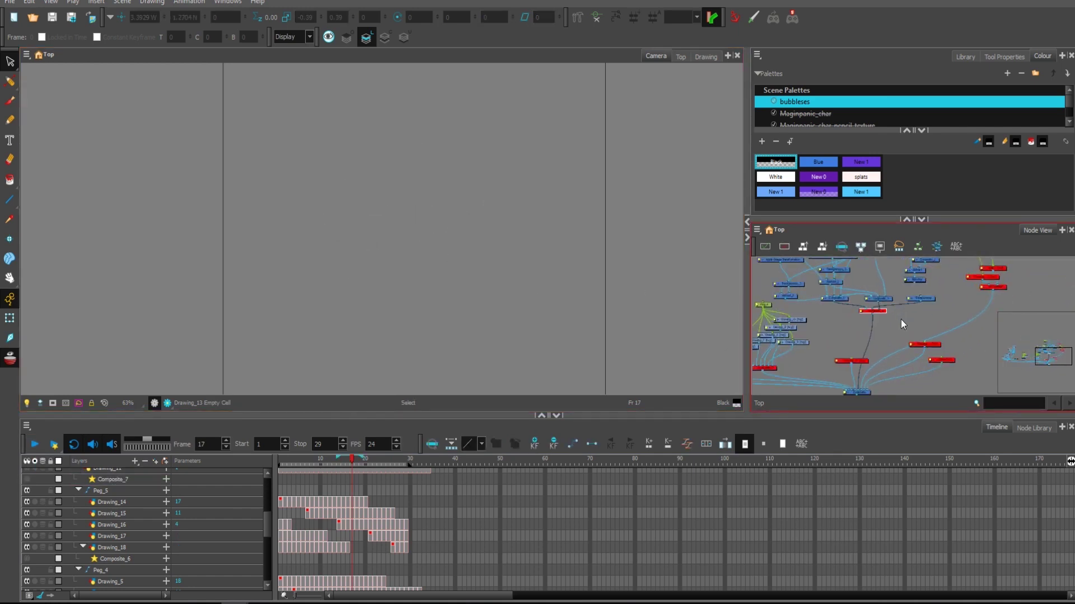
{"action": "key", "text": "a"}
Examine the node network of the reflected bubbles, including the ripple, Composite_1, Refract and Blending nodes.
{"action": "left_click_drag", "start_coordinate": [900, 317], "coordinate": [902, 360]}
{"action": "scroll", "coordinate": [911, 352], "scroll_direction": "up", "scroll_amount": 2}
{"action": "left_click_drag", "start_coordinate": [880, 314], "coordinate": [933, 353]}
{"action": "scroll", "coordinate": [927, 367], "scroll_direction": "down", "scroll_amount": 1}
{"action": "scroll", "coordinate": [933, 349], "scroll_direction": "down", "scroll_amount": 1}
{"action": "scroll", "coordinate": [936, 349], "scroll_direction": "up", "scroll_amount": 5}
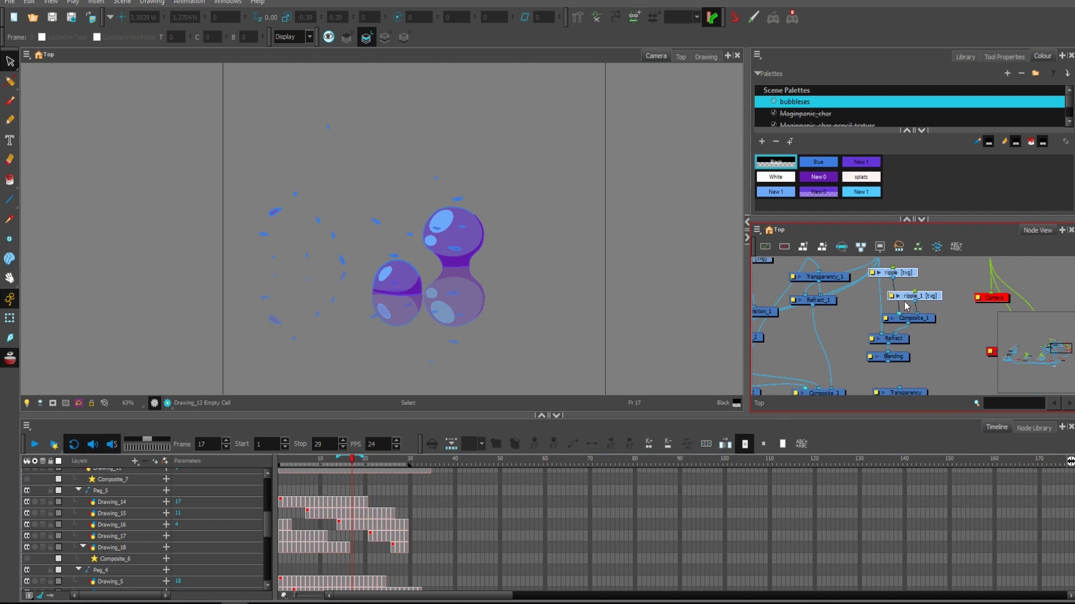
{"action": "left_click_drag", "start_coordinate": [871, 331], "coordinate": [905, 361]}
{"action": "scroll", "coordinate": [914, 338], "scroll_direction": "down", "scroll_amount": 2}
{"action": "scroll", "coordinate": [923, 346], "scroll_direction": "up", "scroll_amount": 1}
{"action": "scroll", "coordinate": [908, 340], "scroll_direction": "down", "scroll_amount": 2}
Disable three drawing nodes at the head of the reflection network to isolate a single bubble.
{"action": "left_click", "coordinate": [970, 286]}
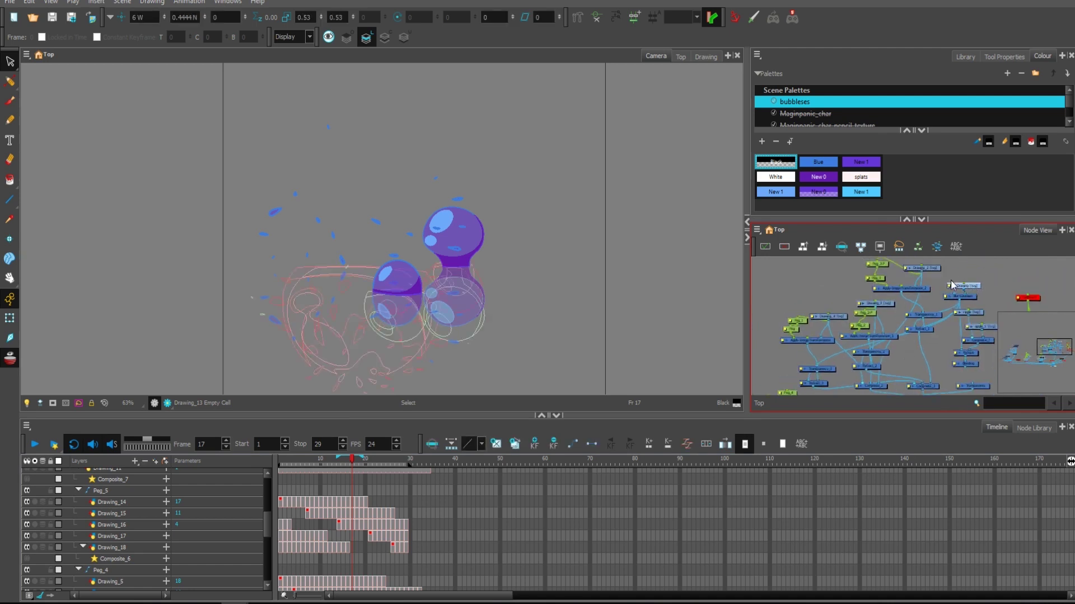
{"action": "key", "text": "d"}
{"action": "left_click", "coordinate": [919, 268]}
{"action": "key", "text": "d"}
{"action": "left_click", "coordinate": [887, 305]}
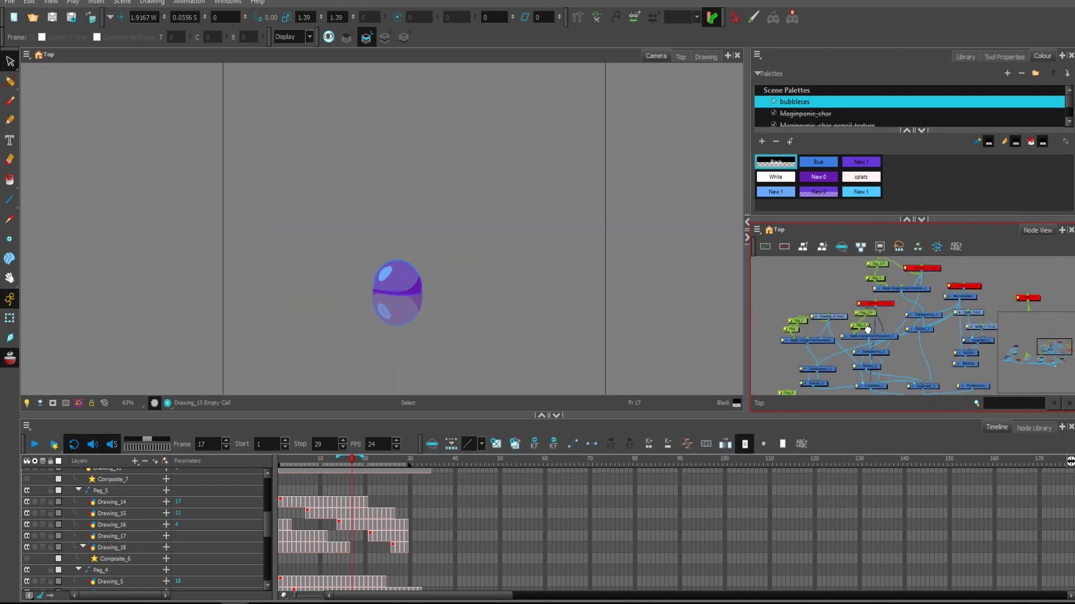
Enable the drawing above Blur-Gaussian and show its white water-streak pattern in the camera view.
{"action": "scroll", "coordinate": [901, 321], "scroll_direction": "up", "scroll_amount": 4}
{"action": "mouse_move", "coordinate": [870, 298]}
{"action": "left_mouse_down"}
{"action": "mouse_move", "coordinate": [883, 323]}
{"action": "mouse_move", "coordinate": [854, 344]}
{"action": "left_mouse_up"}
{"action": "left_click", "coordinate": [888, 379]}
{"action": "scroll", "coordinate": [884, 353], "scroll_direction": "down", "scroll_amount": 2}
{"action": "mouse_move", "coordinate": [926, 319]}
{"action": "left_mouse_down"}
{"action": "mouse_move", "coordinate": [912, 340]}
{"action": "mouse_move", "coordinate": [840, 341]}
{"action": "left_mouse_up"}
{"action": "left_click_drag", "start_coordinate": [952, 307], "coordinate": [904, 360]}
{"action": "mouse_move", "coordinate": [929, 298]}
{"action": "left_mouse_down"}
{"action": "mouse_move", "coordinate": [958, 278]}
{"action": "mouse_move", "coordinate": [882, 338]}
{"action": "mouse_move", "coordinate": [891, 347]}
{"action": "mouse_move", "coordinate": [901, 287]}
{"action": "mouse_move", "coordinate": [855, 371]}
{"action": "left_mouse_up"}
{"action": "left_click_drag", "start_coordinate": [968, 277], "coordinate": [932, 352]}
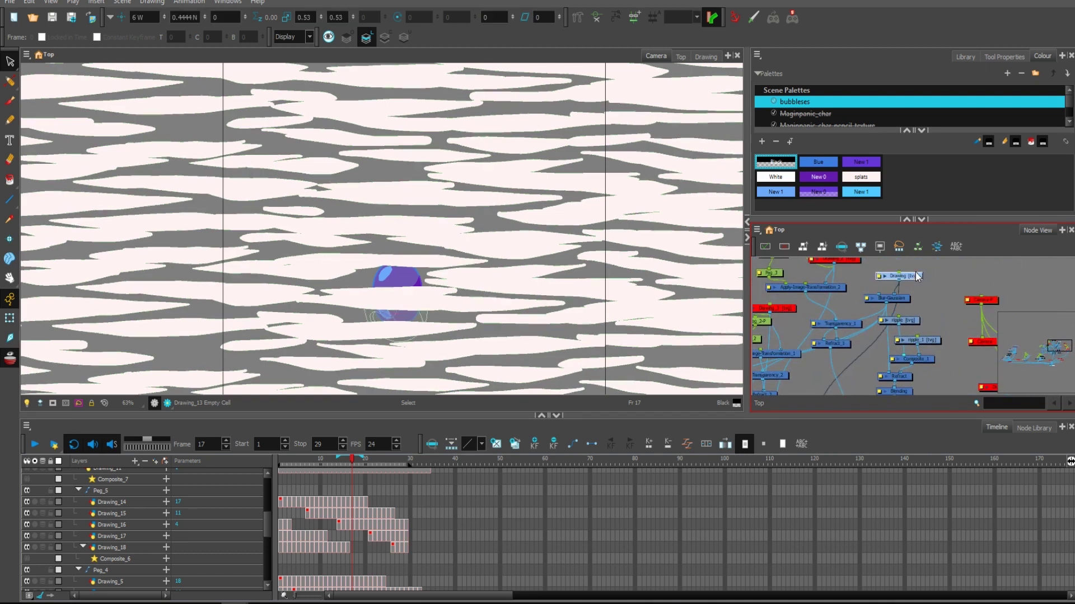
View the entire water-streak pattern and scrub the timeline between frames 16 and 20 to check it against the bubble.
{"action": "left_click_drag", "start_coordinate": [574, 297], "coordinate": [576, 324]}
{"action": "key", "text": "1"}
{"action": "key", "text": "1"}
{"action": "left_click_drag", "start_coordinate": [911, 275], "coordinate": [908, 273]}
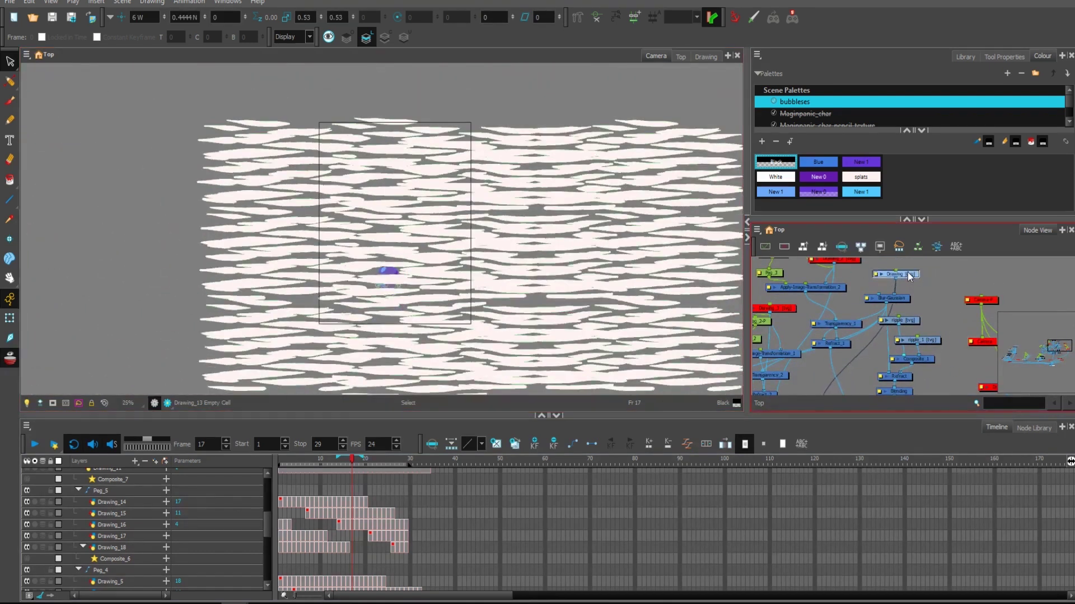
{"action": "left_click_drag", "start_coordinate": [707, 268], "coordinate": [712, 271]}
{"action": "left_click_drag", "start_coordinate": [644, 282], "coordinate": [628, 270]}
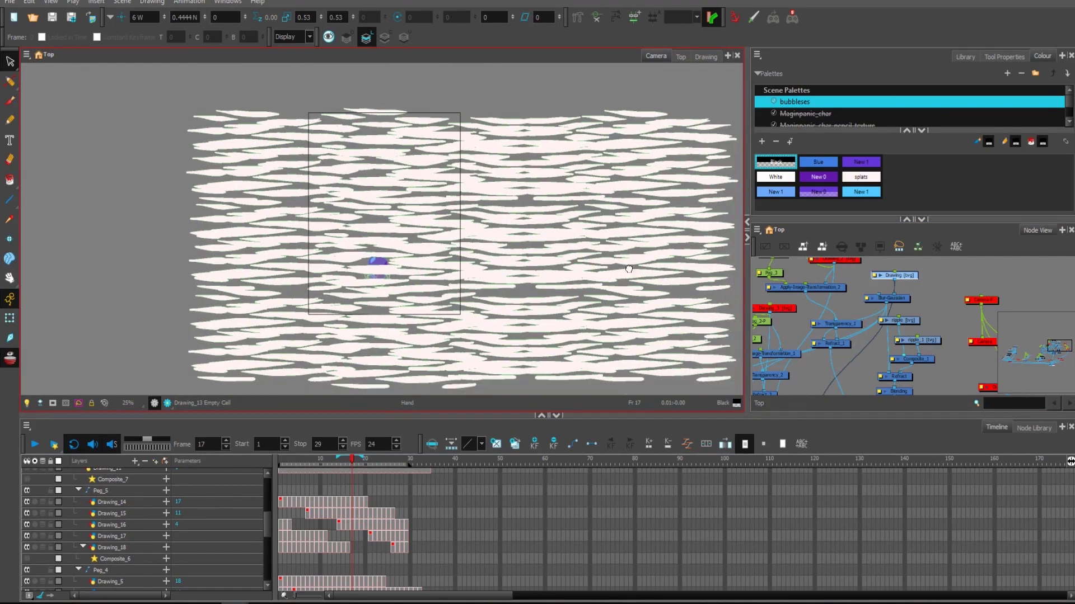
{"action": "left_click_drag", "start_coordinate": [299, 460], "coordinate": [290, 463]}
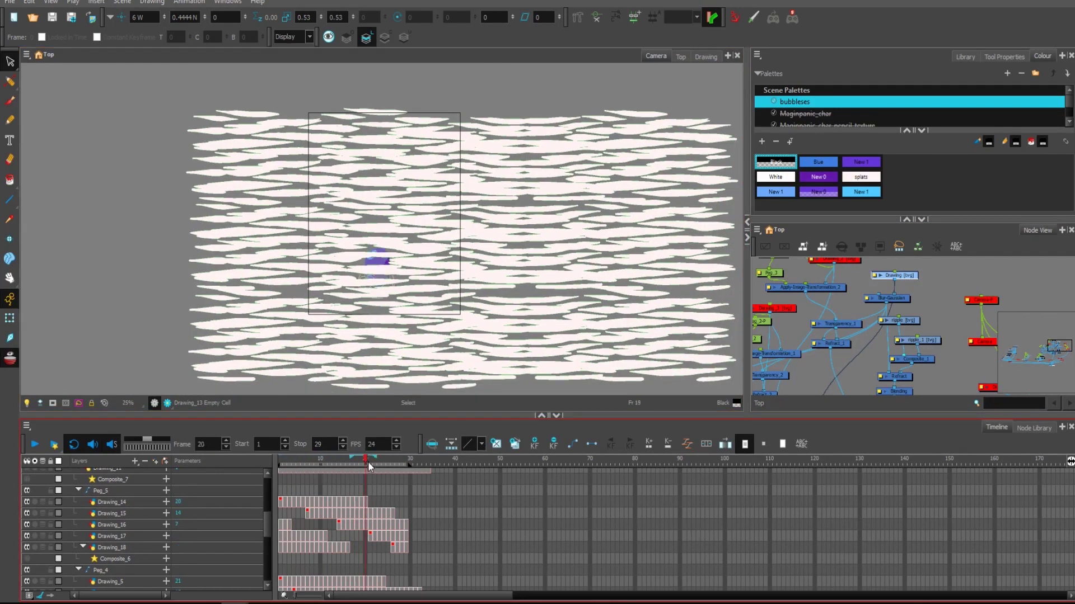
{"action": "mouse_move", "coordinate": [367, 461]}
{"action": "left_mouse_down"}
{"action": "mouse_move", "coordinate": [464, 464]}
{"action": "mouse_move", "coordinate": [341, 468]}
{"action": "mouse_move", "coordinate": [441, 464]}
{"action": "mouse_move", "coordinate": [331, 451]}
{"action": "mouse_move", "coordinate": [348, 459]}
{"action": "mouse_move", "coordinate": [328, 467]}
{"action": "mouse_move", "coordinate": [352, 459]}
{"action": "left_mouse_up"}
{"action": "mouse_move", "coordinate": [366, 459]}
{"action": "left_mouse_down"}
{"action": "mouse_move", "coordinate": [384, 459]}
{"action": "mouse_move", "coordinate": [308, 456]}
{"action": "mouse_move", "coordinate": [405, 459]}
{"action": "mouse_move", "coordinate": [348, 459]}
{"action": "left_mouse_up"}
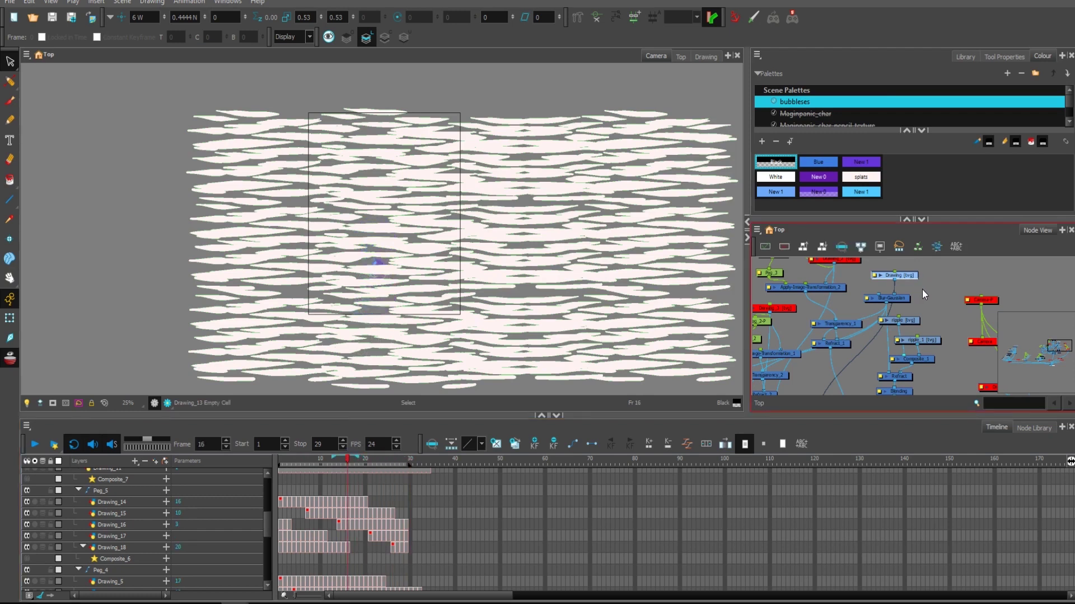
Disable the water-streak drawing node and enable it again.
{"action": "scroll", "coordinate": [922, 290], "scroll_direction": "down", "scroll_amount": 1}
{"action": "left_click_drag", "start_coordinate": [905, 312], "coordinate": [962, 284]}
{"action": "mouse_move", "coordinate": [903, 337]}
{"action": "left_mouse_down"}
{"action": "mouse_move", "coordinate": [941, 304]}
{"action": "mouse_move", "coordinate": [871, 369]}
{"action": "left_mouse_up"}
{"action": "scroll", "coordinate": [941, 304], "scroll_direction": "up", "scroll_amount": 1}
{"action": "left_click", "coordinate": [942, 275]}
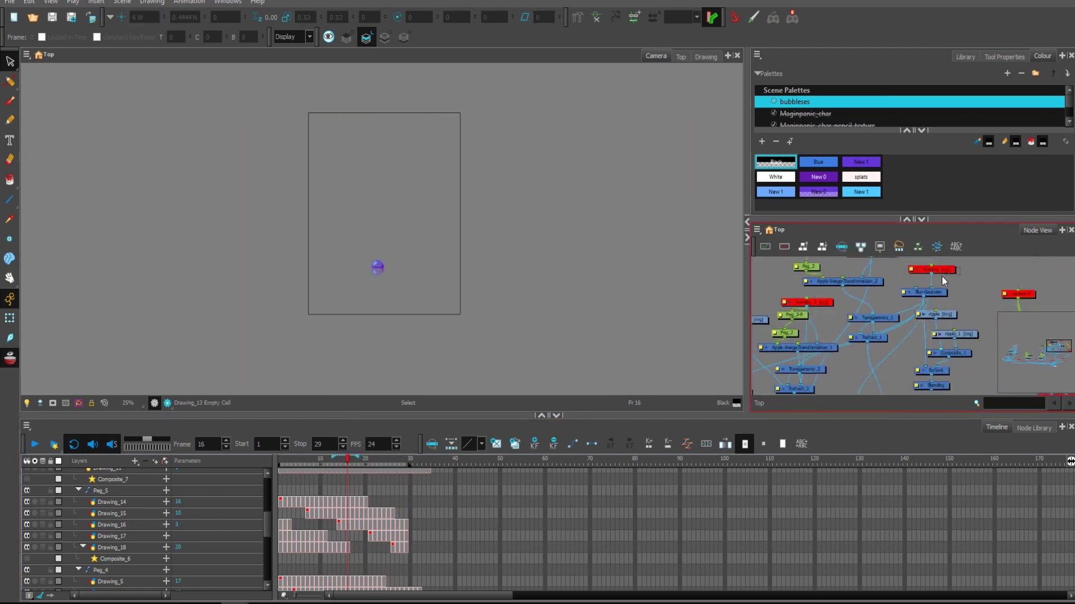
{"action": "key", "text": "a"}
Examine how the water-streak drawing feeds the Blur-Gaussian node and the branches below it.
{"action": "left_click_drag", "start_coordinate": [925, 323], "coordinate": [975, 251]}
{"action": "scroll", "coordinate": [955, 290], "scroll_direction": "up", "scroll_amount": 2}
{"action": "left_click_drag", "start_coordinate": [955, 290], "coordinate": [890, 383]}
{"action": "left_click", "coordinate": [901, 292]}
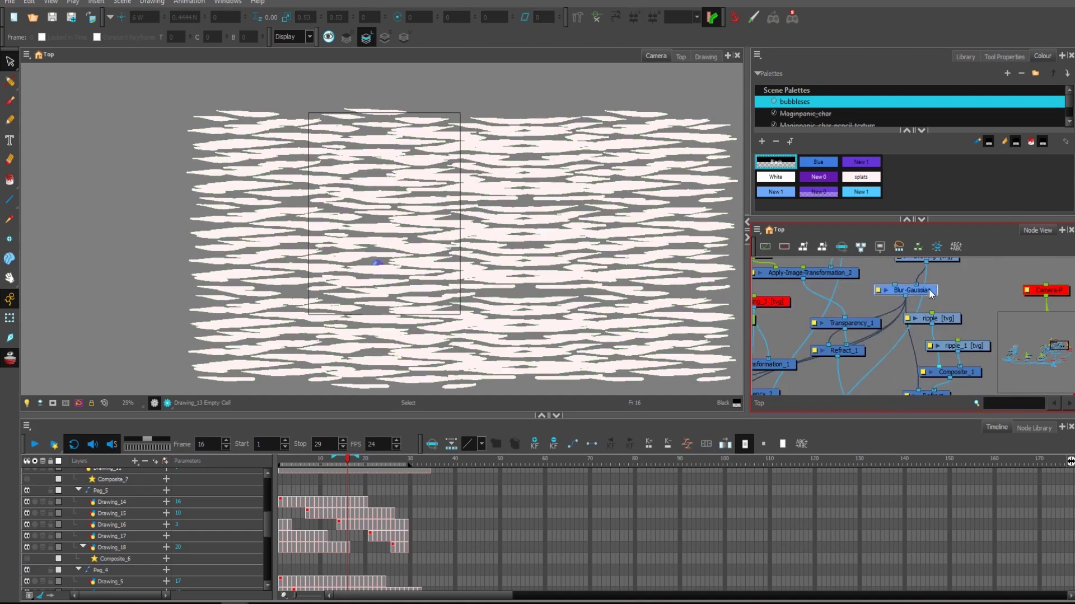
{"action": "left_click", "coordinate": [942, 260]}
{"action": "mouse_move", "coordinate": [943, 265]}
{"action": "left_mouse_down"}
{"action": "mouse_move", "coordinate": [909, 360]}
{"action": "mouse_move", "coordinate": [914, 319]}
{"action": "mouse_move", "coordinate": [956, 242]}
{"action": "left_mouse_up"}
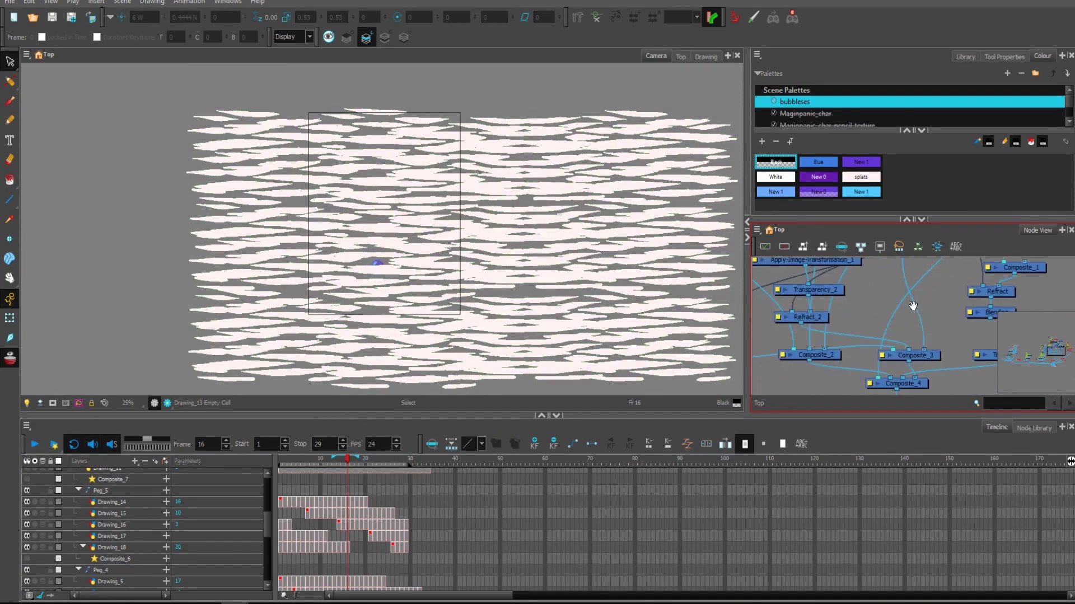
Connect Blur-Gaussian straight to a composite, inspect the blurred streaks in render view, and disable the blur for comparison.
{"action": "left_click_drag", "start_coordinate": [914, 307], "coordinate": [871, 346]}
{"action": "key", "text": "ctrl+z"}
{"action": "left_click", "coordinate": [907, 320]}
{"action": "left_click", "coordinate": [167, 403]}
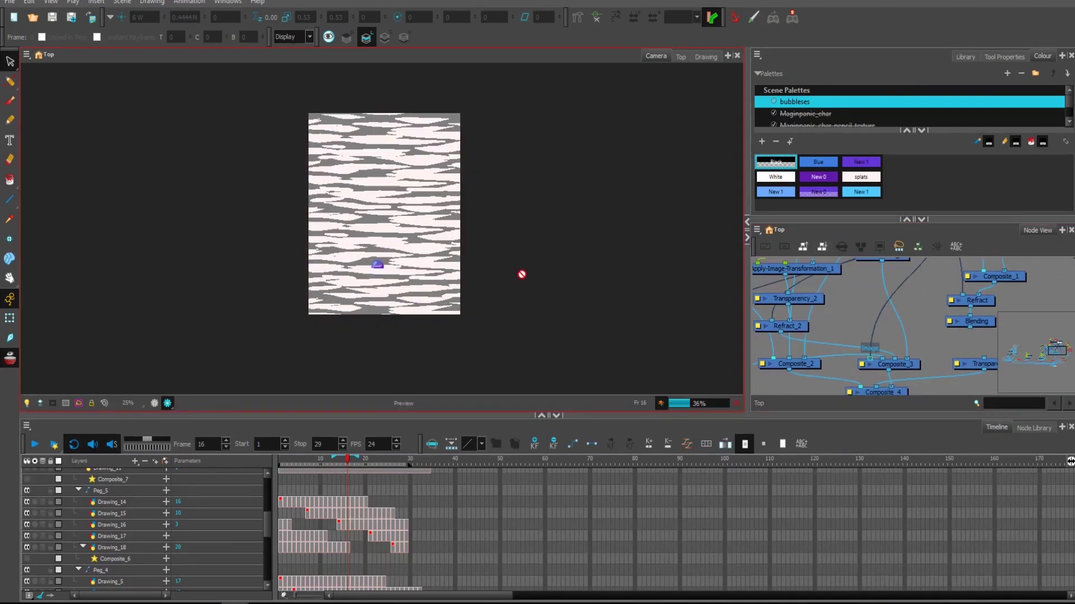
{"action": "left_click_drag", "start_coordinate": [562, 225], "coordinate": [567, 269]}
{"action": "scroll", "coordinate": [566, 269], "scroll_direction": "up", "scroll_amount": 6}
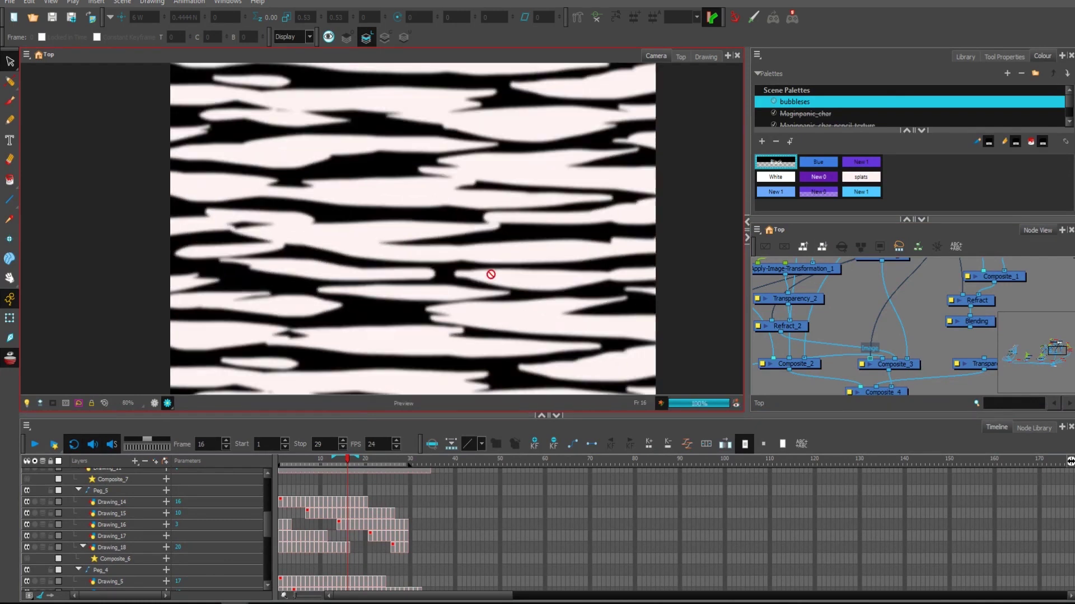
{"action": "left_click_drag", "start_coordinate": [935, 294], "coordinate": [951, 268]}
{"action": "left_click", "coordinate": [911, 298]}
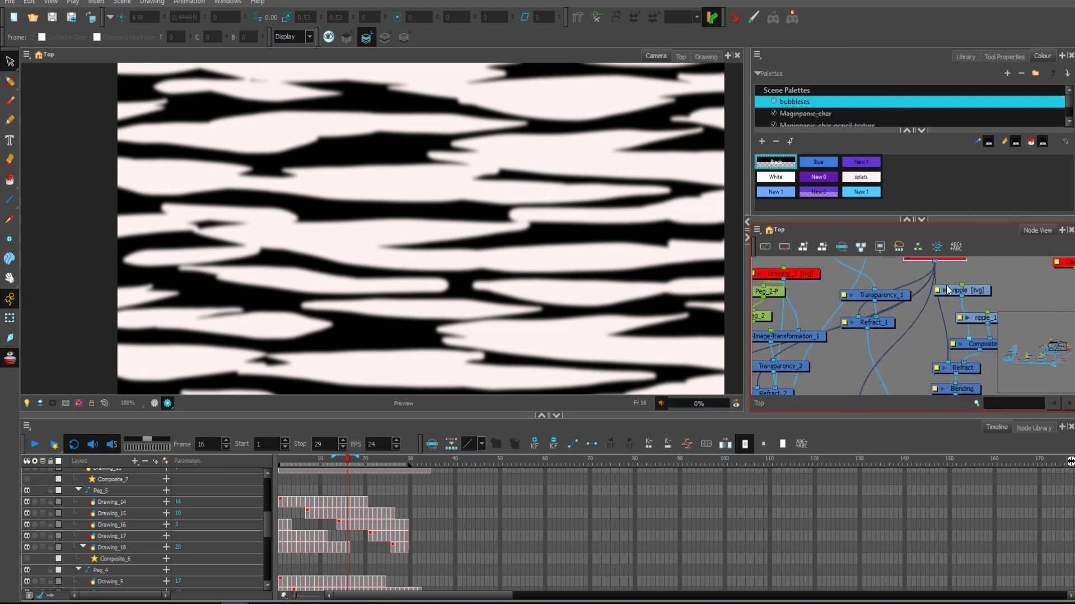
Connect Apply-Image-Transformation directly to Composite_4 and view the bubble with its unrippled reflection up close.
{"action": "left_click_drag", "start_coordinate": [857, 391], "coordinate": [903, 295]}
{"action": "left_click_drag", "start_coordinate": [842, 277], "coordinate": [919, 362]}
{"action": "scroll", "coordinate": [916, 285], "scroll_direction": "up", "scroll_amount": 1}
{"action": "left_click_drag", "start_coordinate": [854, 380], "coordinate": [945, 358]}
{"action": "left_click_drag", "start_coordinate": [630, 306], "coordinate": [643, 268]}
{"action": "key", "text": "1"}
{"action": "key", "text": "1"}
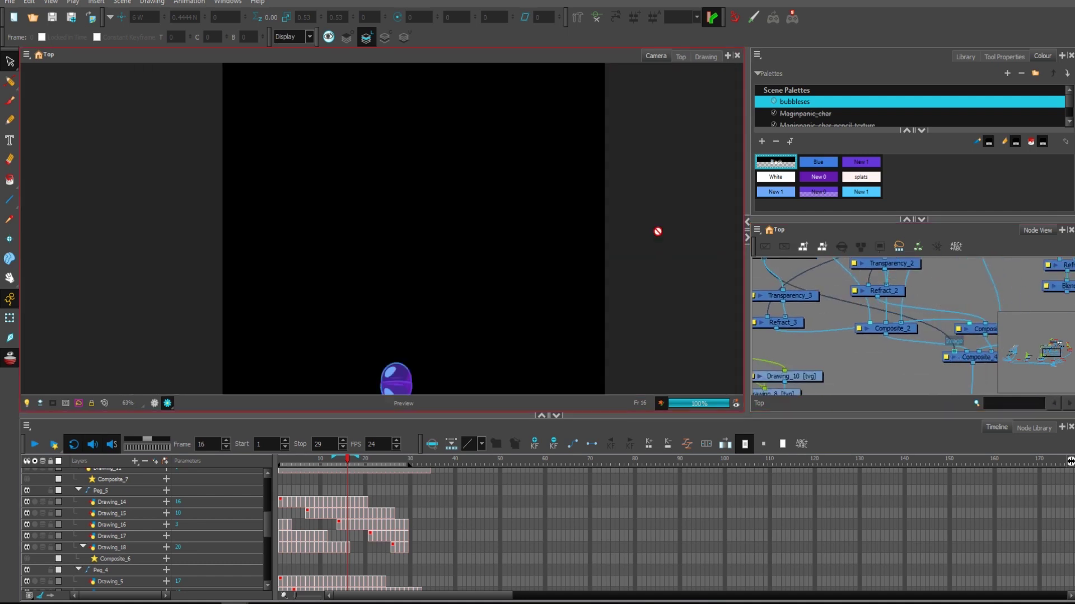
{"action": "scroll", "coordinate": [544, 263], "scroll_direction": "up", "scroll_amount": 4}
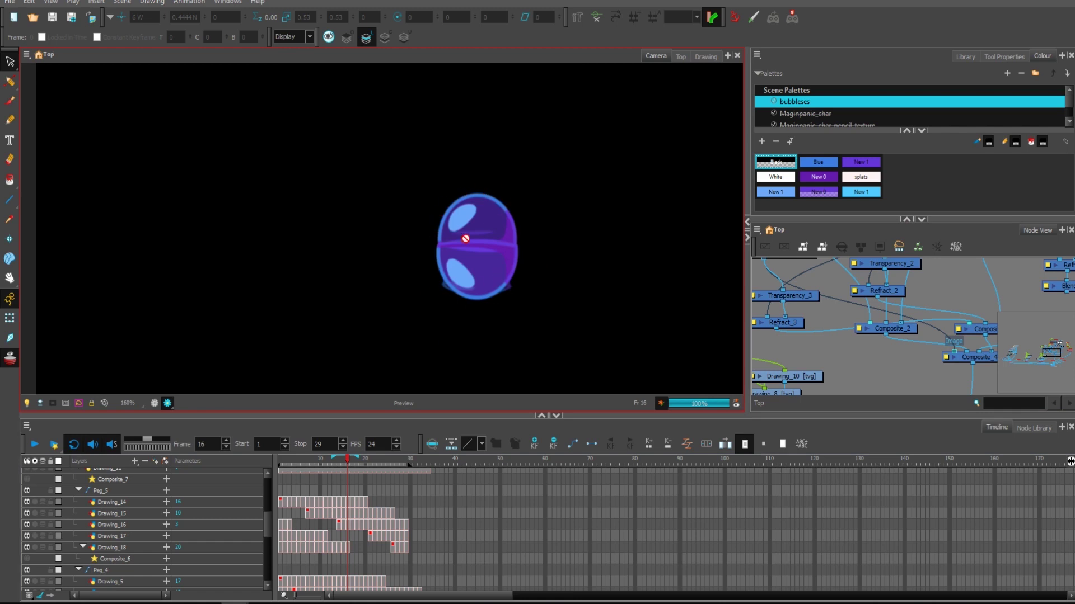
{"action": "scroll", "coordinate": [901, 315], "scroll_direction": "down", "scroll_amount": 3}
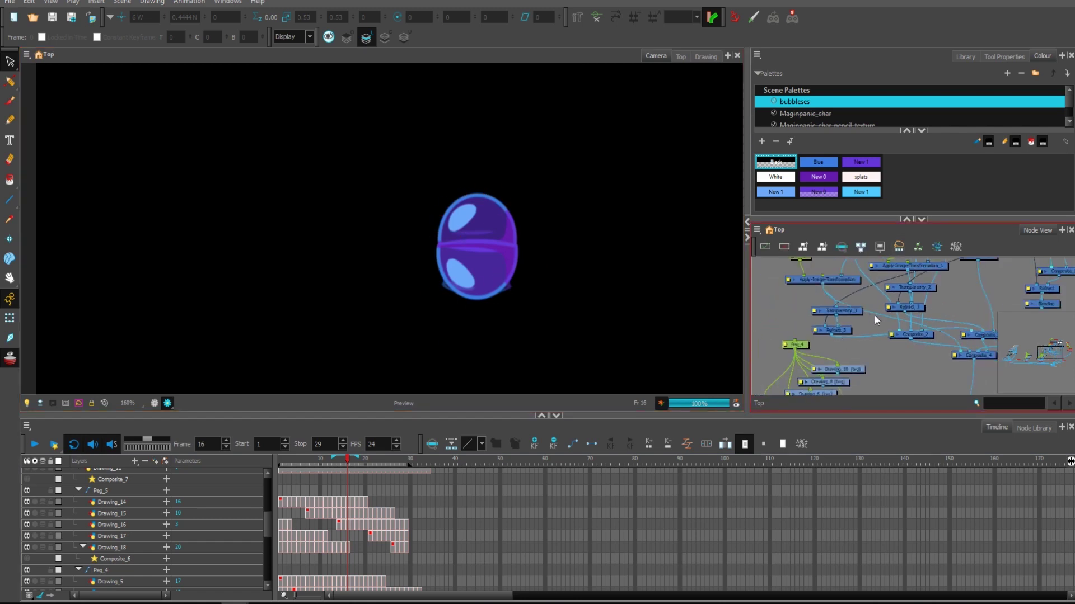
Select the two pegs above Apply-Image-Transformation to review how the reflection is flipped and positioned.
{"action": "left_click_drag", "start_coordinate": [876, 315], "coordinate": [856, 343]}
{"action": "left_click", "coordinate": [815, 303]}
{"action": "left_click_drag", "start_coordinate": [810, 311], "coordinate": [811, 314]}
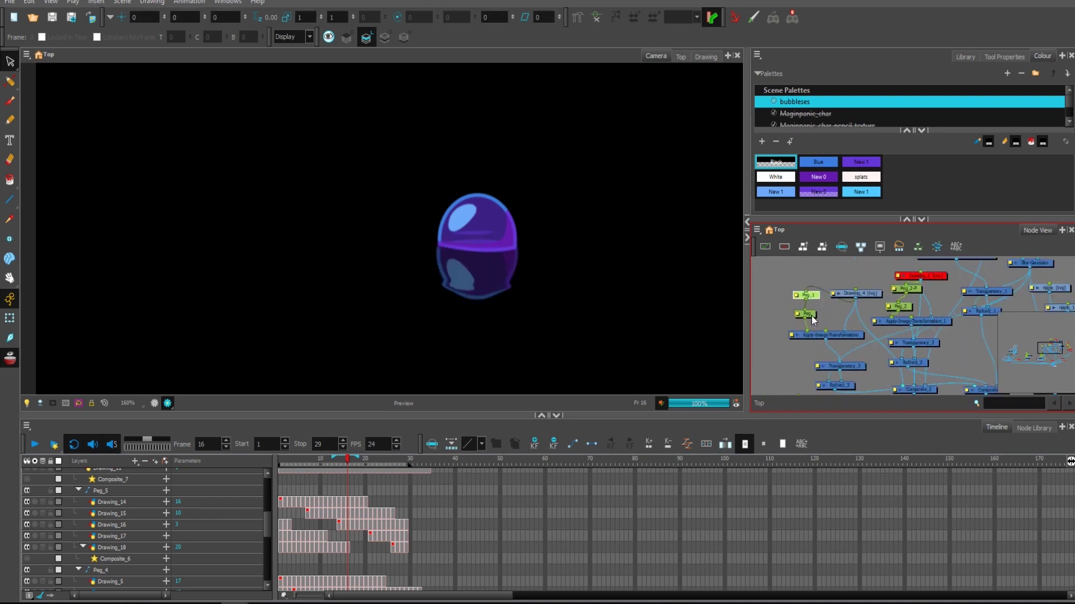
{"action": "left_click", "coordinate": [812, 317]}
{"action": "left_click_drag", "start_coordinate": [882, 343], "coordinate": [913, 338]}
{"action": "scroll", "coordinate": [855, 339], "scroll_direction": "down", "scroll_amount": 1}
{"action": "scroll", "coordinate": [912, 364], "scroll_direction": "up", "scroll_amount": 1}
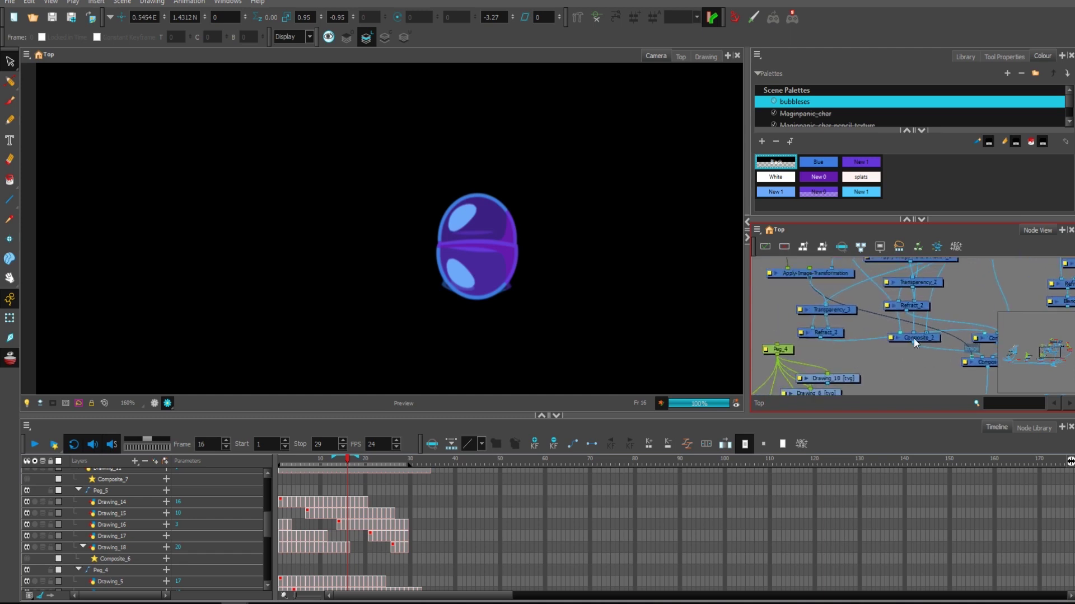
Trace how Transparency_3 and Refract_3 receive the flipped bubble and the blurred streak pattern.
{"action": "left_click", "coordinate": [834, 332]}
{"action": "left_click_drag", "start_coordinate": [944, 288], "coordinate": [832, 388]}
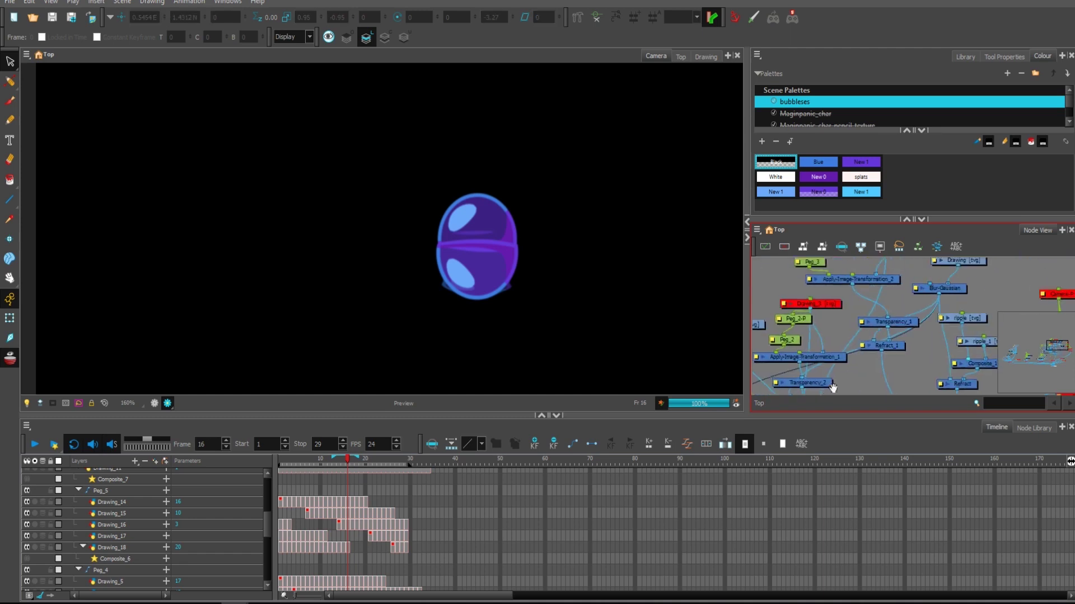
{"action": "left_click_drag", "start_coordinate": [980, 277], "coordinate": [922, 327]}
{"action": "left_click", "coordinate": [898, 310]}
{"action": "mouse_move", "coordinate": [794, 386]}
{"action": "left_mouse_down"}
{"action": "mouse_move", "coordinate": [944, 311]}
{"action": "mouse_move", "coordinate": [967, 288]}
{"action": "left_mouse_up"}
{"action": "scroll", "coordinate": [878, 323], "scroll_direction": "up", "scroll_amount": 2}
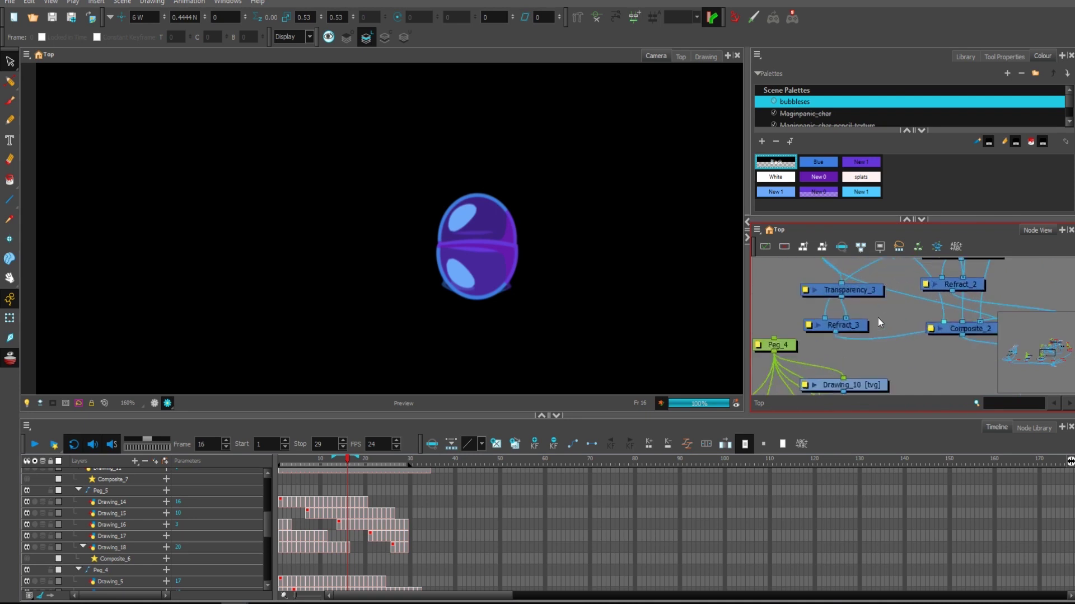
{"action": "left_click_drag", "start_coordinate": [874, 289], "coordinate": [884, 346]}
{"action": "left_click", "coordinate": [844, 280]}
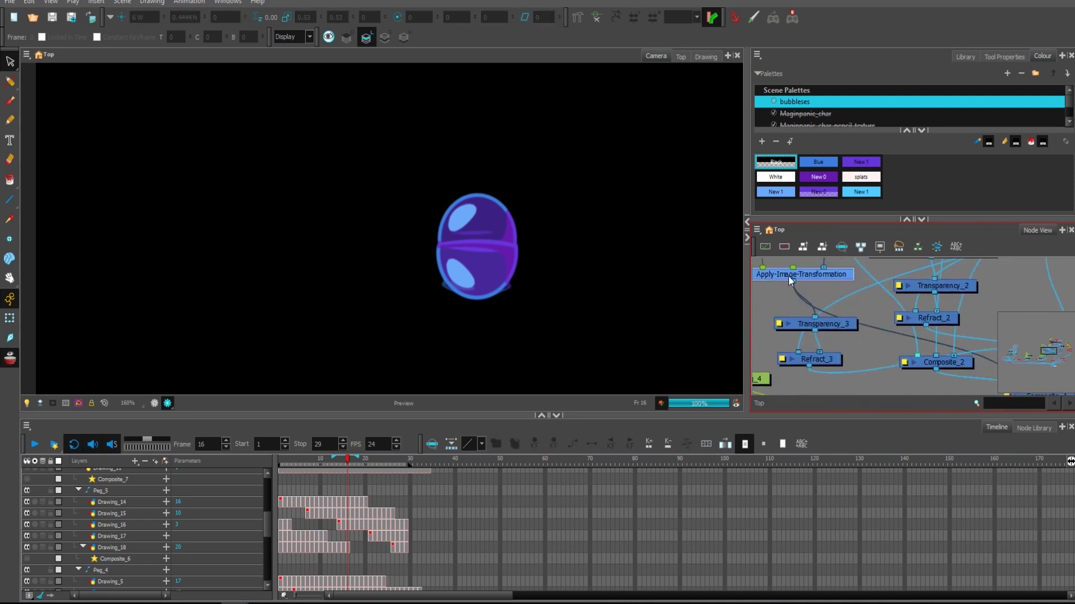
{"action": "scroll", "coordinate": [829, 278], "scroll_direction": "down", "scroll_amount": 3}
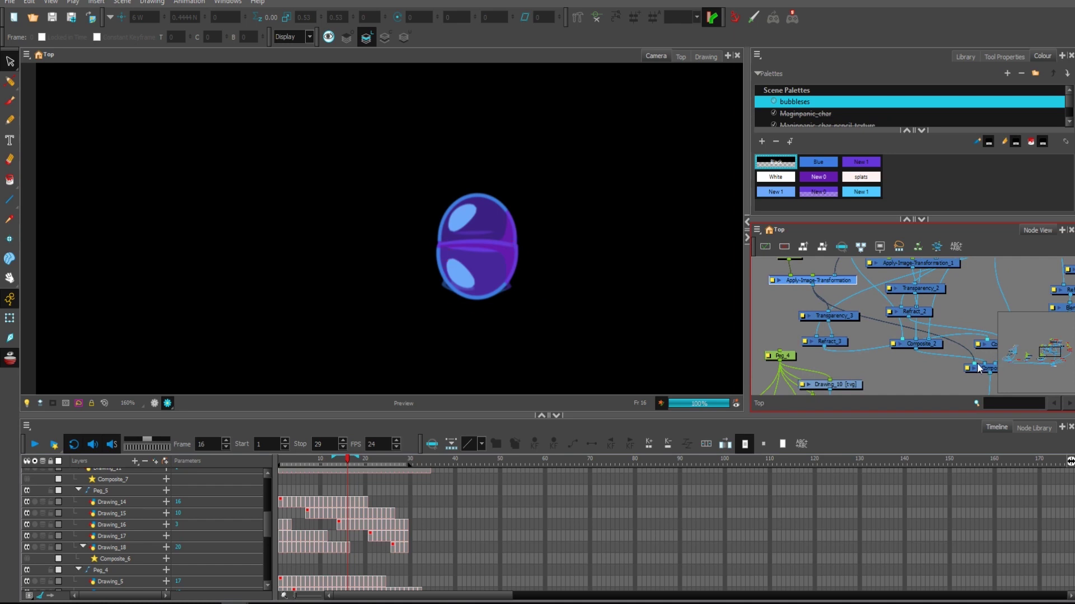
Disconnect Apply-Image-Transformation from Composite_4 and inspect the refracted reflection up close.
{"action": "left_click_drag", "start_coordinate": [974, 365], "coordinate": [911, 377]}
{"action": "left_click", "coordinate": [839, 341]}
{"action": "left_click_drag", "start_coordinate": [581, 298], "coordinate": [592, 286]}
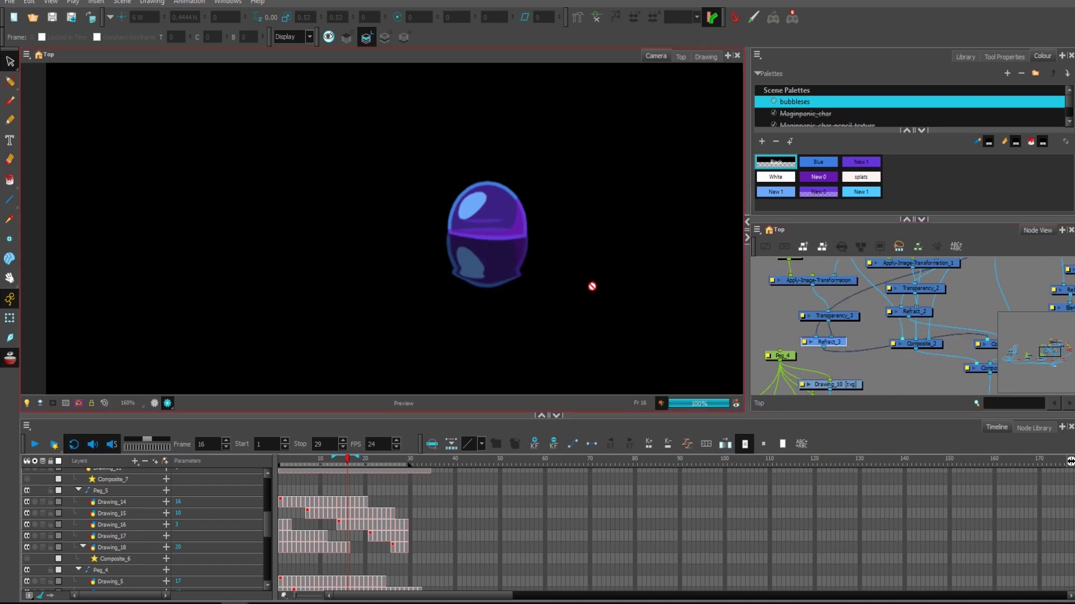
{"action": "scroll", "coordinate": [592, 286], "scroll_direction": "up", "scroll_amount": 2}
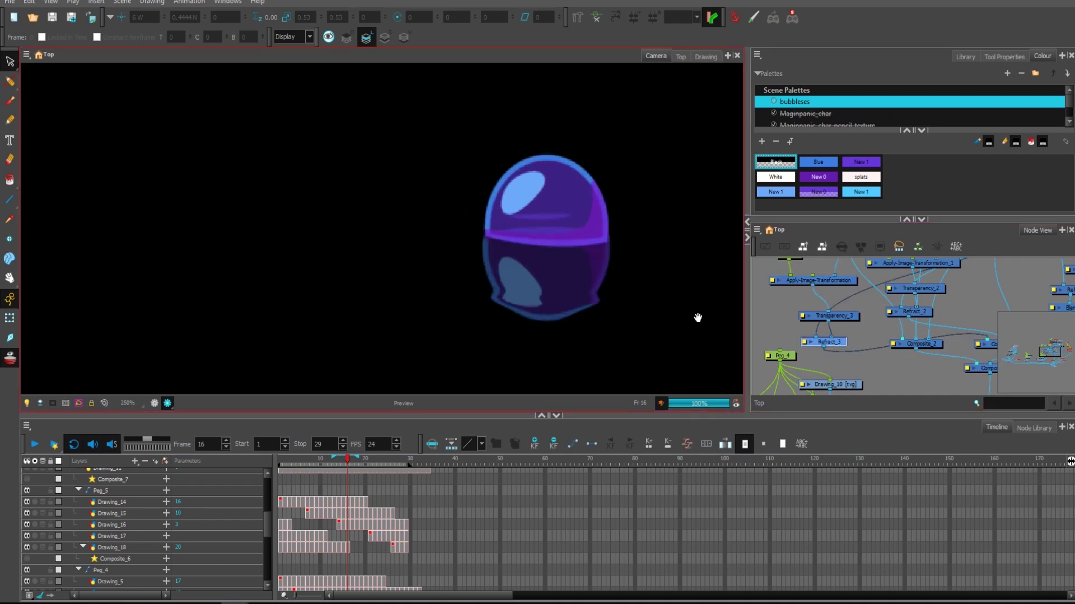
{"action": "left_click_drag", "start_coordinate": [697, 317], "coordinate": [676, 309]}
Connect Blur-Gaussian to the composite to compare the streaks with the reflection's distortion, and disconnect it again.
{"action": "left_click_drag", "start_coordinate": [901, 330], "coordinate": [782, 392]}
{"action": "scroll", "coordinate": [923, 338], "scroll_direction": "down", "scroll_amount": 2}
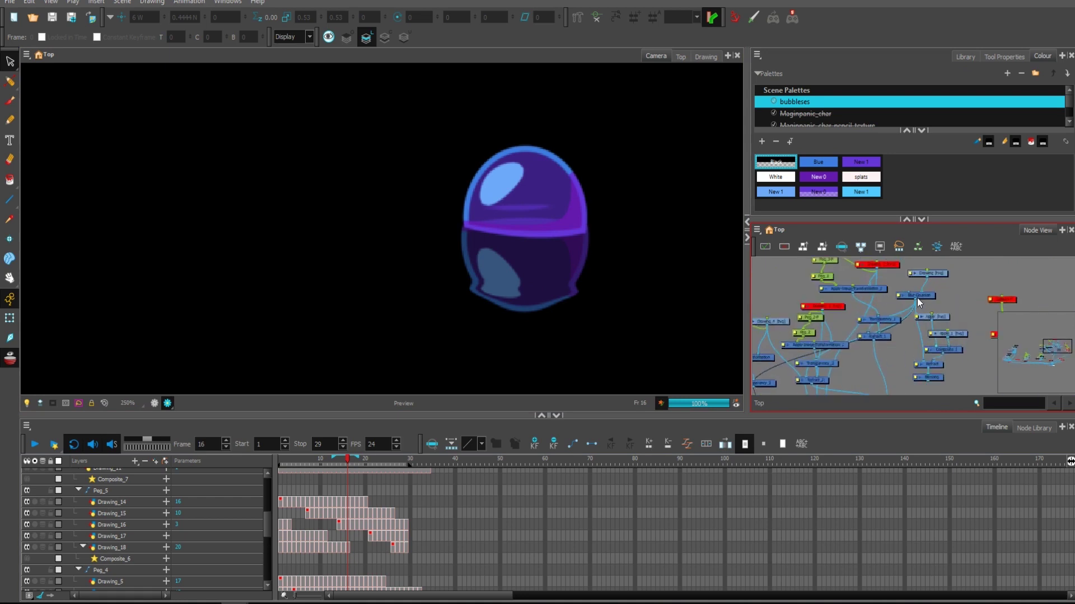
{"action": "left_click_drag", "start_coordinate": [916, 300], "coordinate": [920, 338]}
{"action": "scroll", "coordinate": [641, 319], "scroll_direction": "up", "scroll_amount": 3}
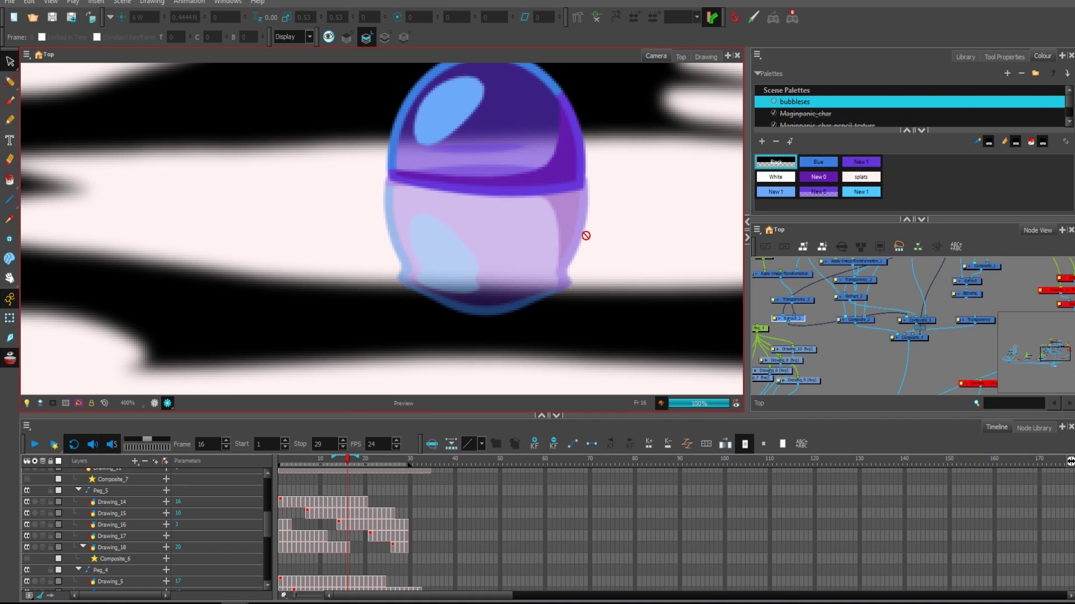
{"action": "scroll", "coordinate": [608, 267], "scroll_direction": "down", "scroll_amount": 1}
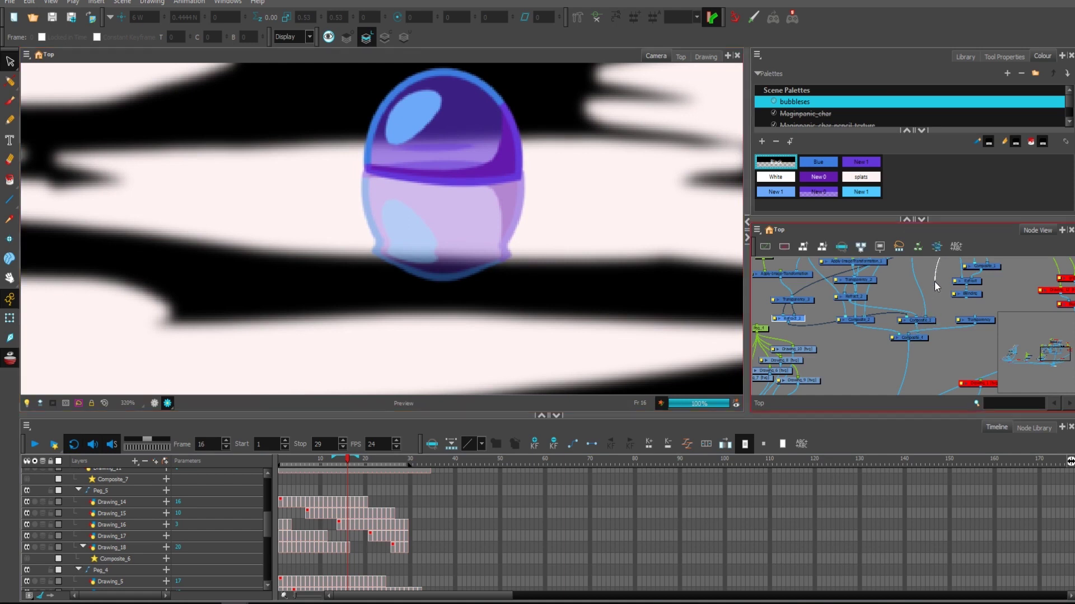
{"action": "scroll", "coordinate": [907, 336], "scroll_direction": "up", "scroll_amount": 3}
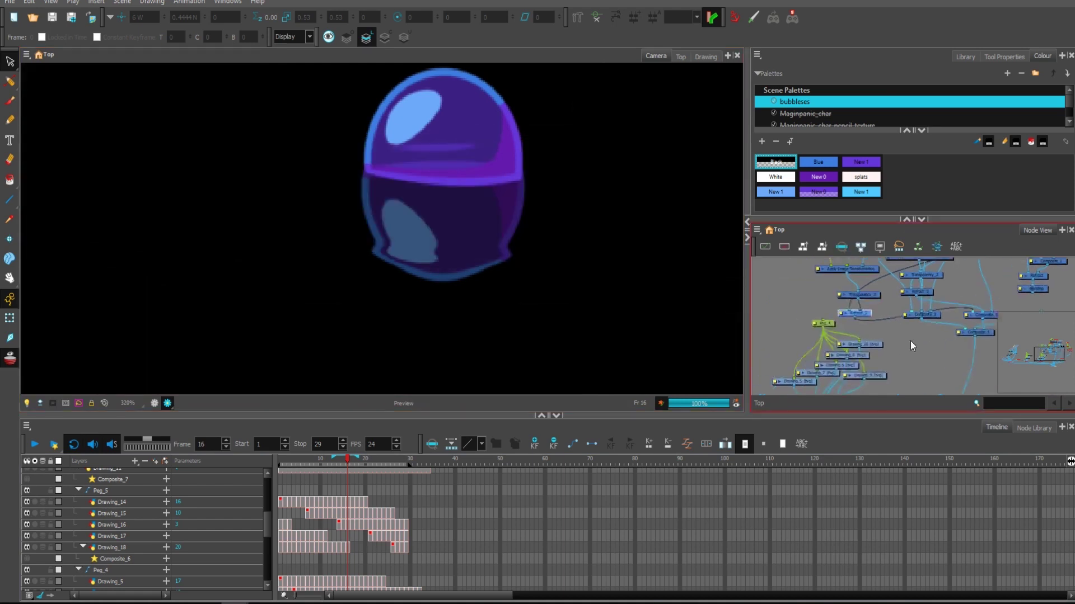
Open the layer properties of Refract_3, move the dialog off the bubble and set the intensity to 5.
{"action": "left_click", "coordinate": [854, 302]}
{"action": "left_click", "coordinate": [857, 329]}
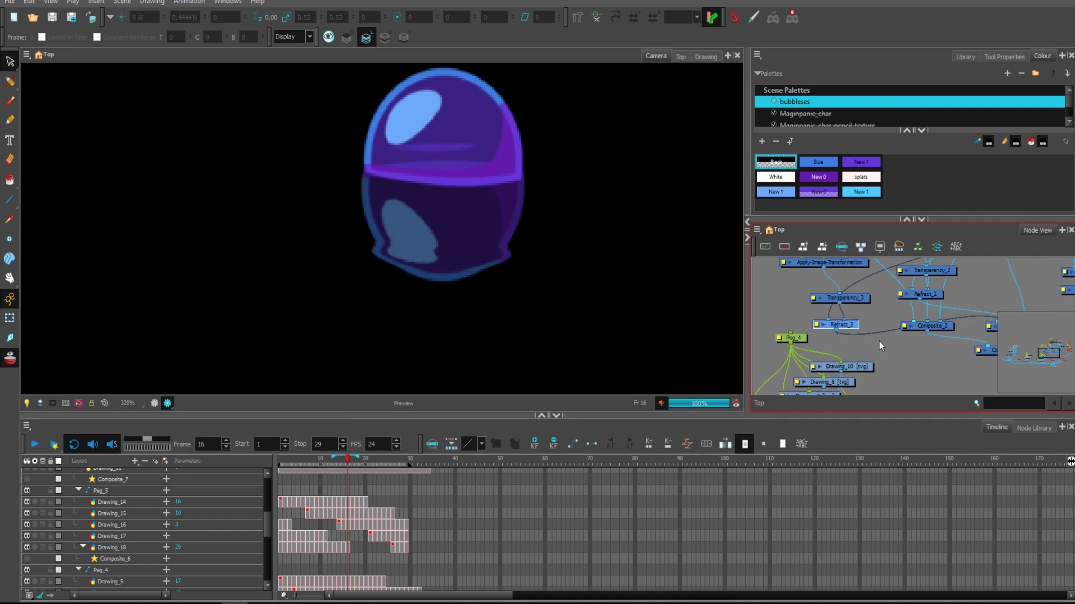
{"action": "left_click", "coordinate": [817, 324]}
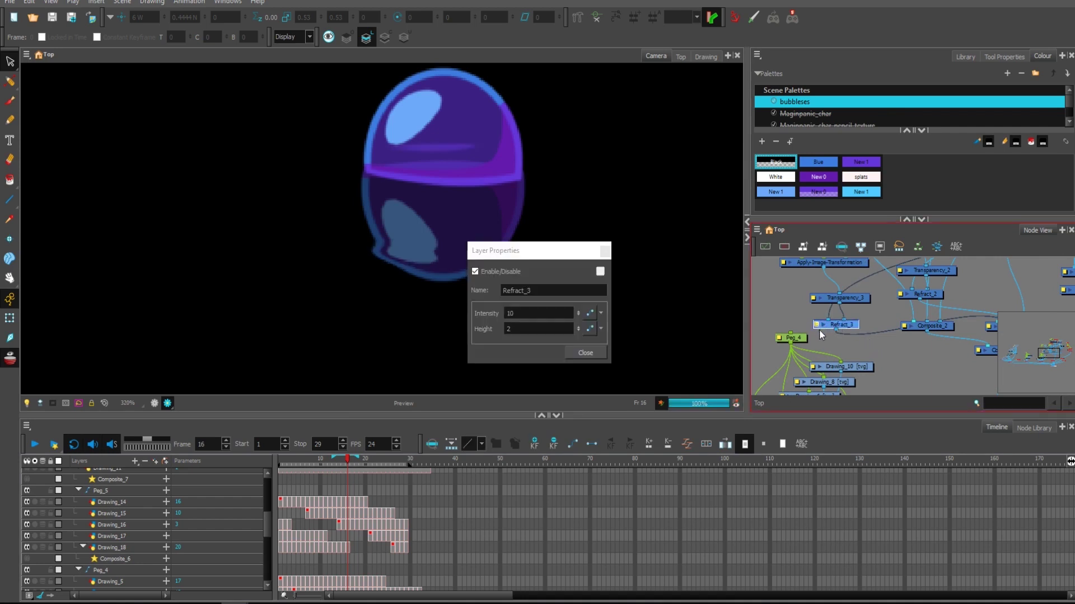
{"action": "left_click_drag", "start_coordinate": [552, 251], "coordinate": [757, 279]}
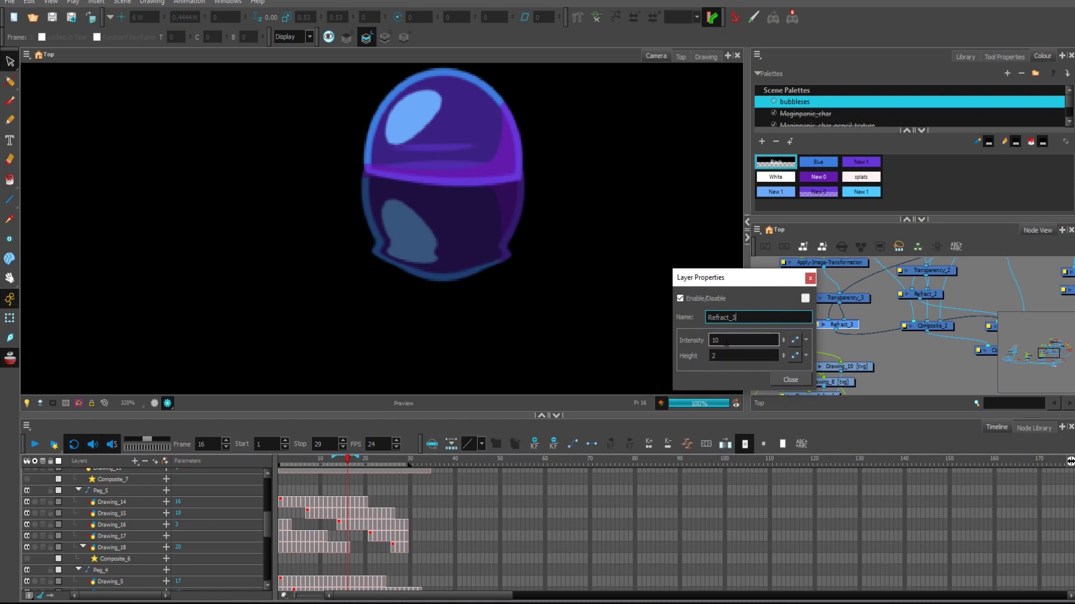
{"action": "key", "text": "Tab"}
{"action": "key", "text": "Tab"}
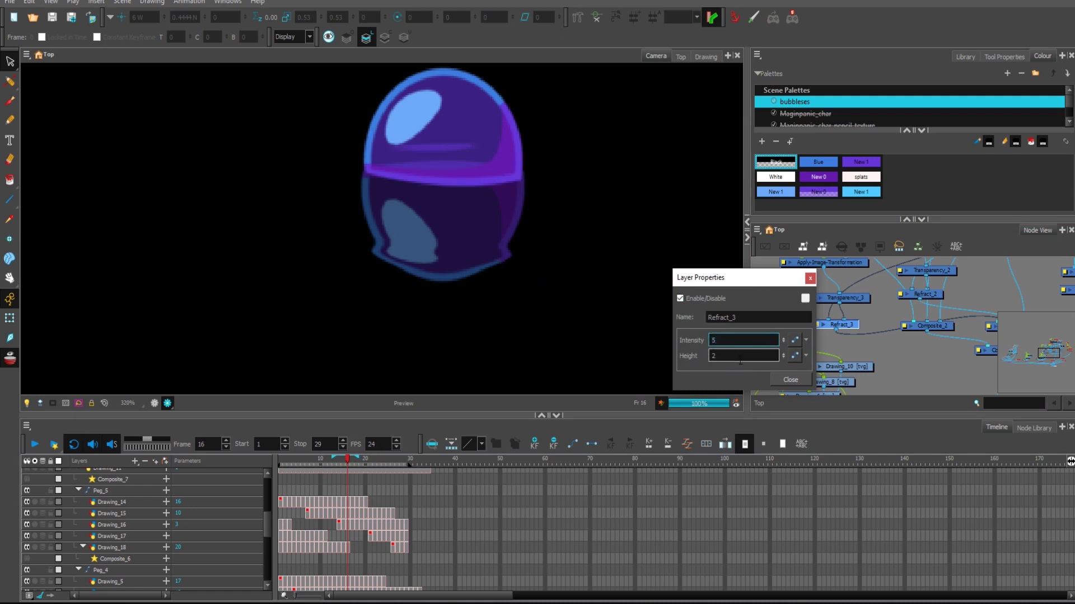
Restore Refract_3's intensity to 10 and close its layer properties.
{"action": "key", "text": "shift+Tab"}
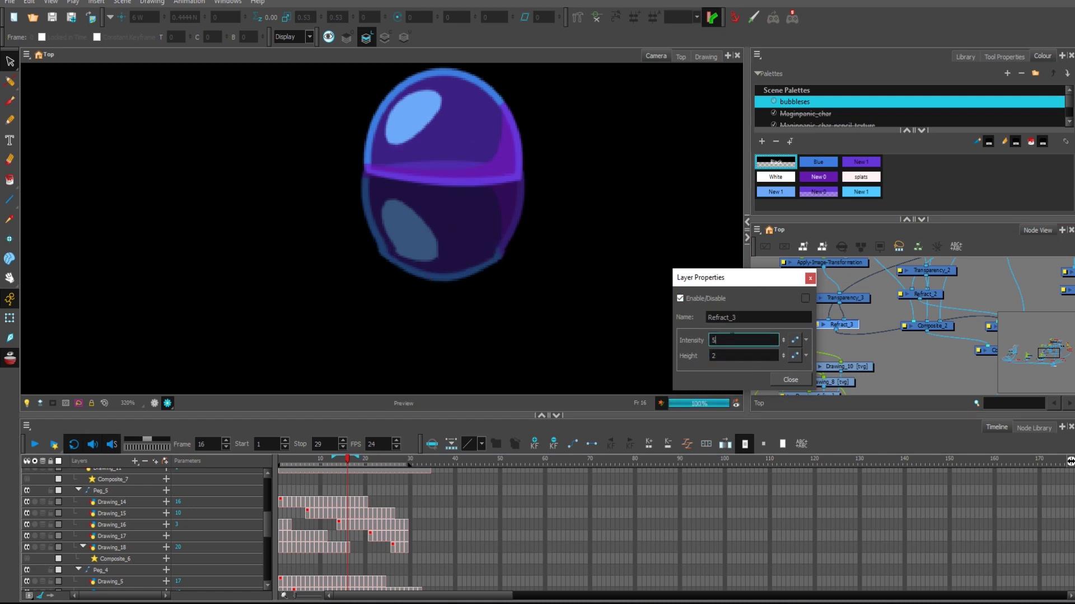
{"action": "type", "text": "10"}
{"action": "key", "text": "Tab"}
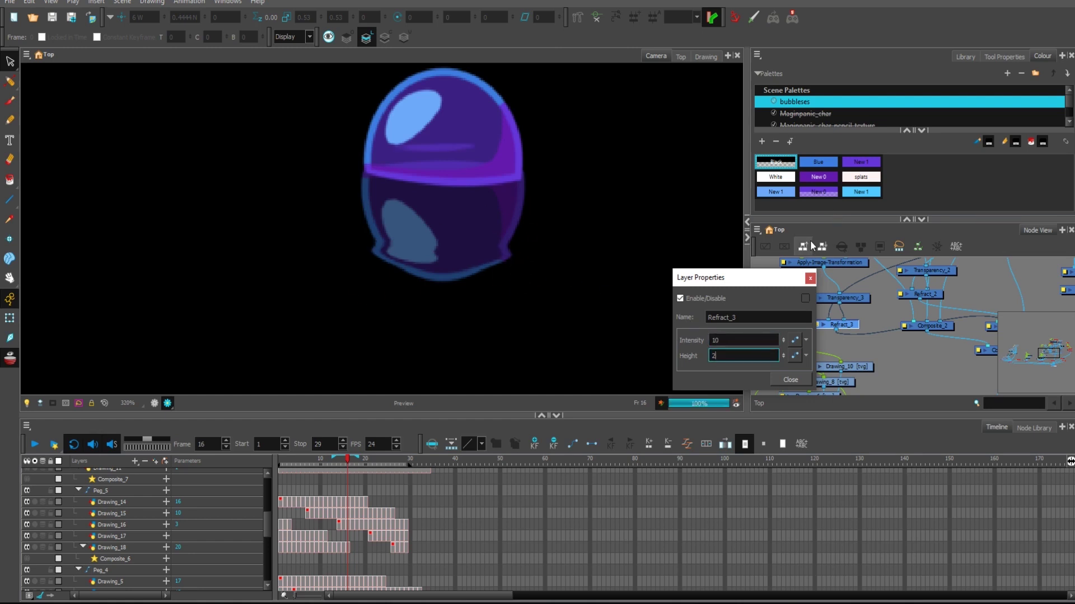
{"action": "left_click", "coordinate": [908, 338]}
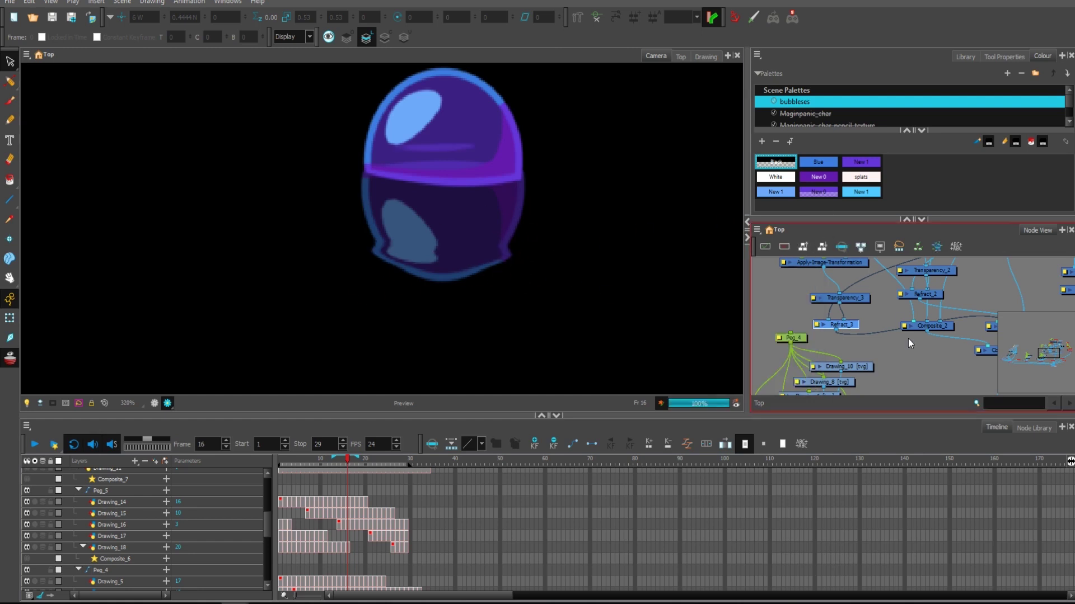
Disable Composite_4 and switch the camera view out of render view.
{"action": "scroll", "coordinate": [914, 357], "scroll_direction": "down", "scroll_amount": 7}
{"action": "left_click_drag", "start_coordinate": [936, 358], "coordinate": [889, 349]}
{"action": "scroll", "coordinate": [928, 354], "scroll_direction": "up", "scroll_amount": 2}
{"action": "key", "text": "d"}
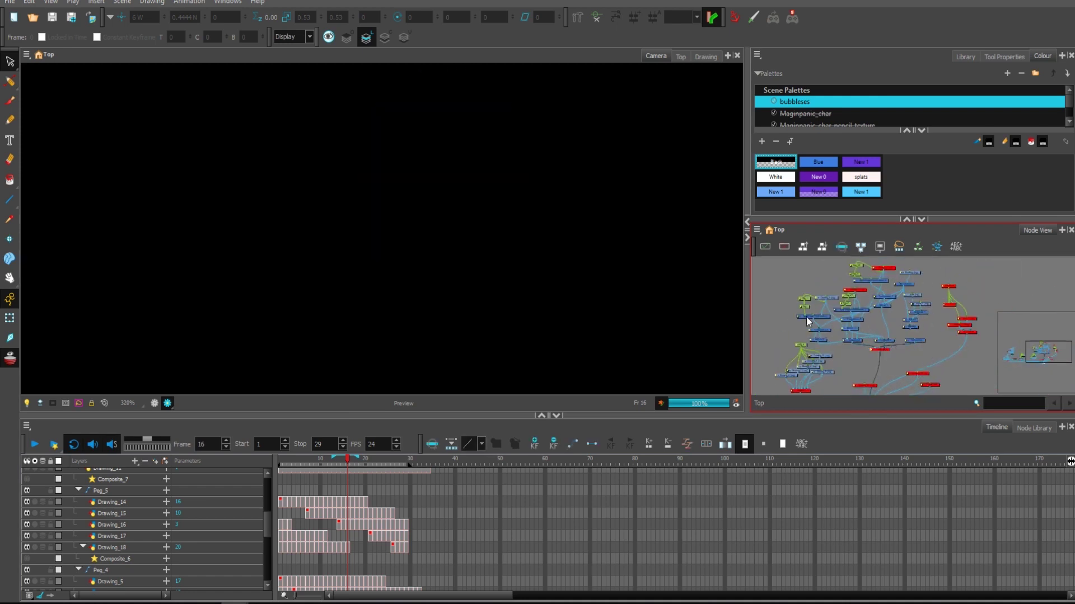
{"action": "left_click", "coordinate": [154, 403]}
{"action": "scroll", "coordinate": [546, 297], "scroll_direction": "down", "scroll_amount": 2}
{"action": "left_click", "coordinate": [886, 352]}
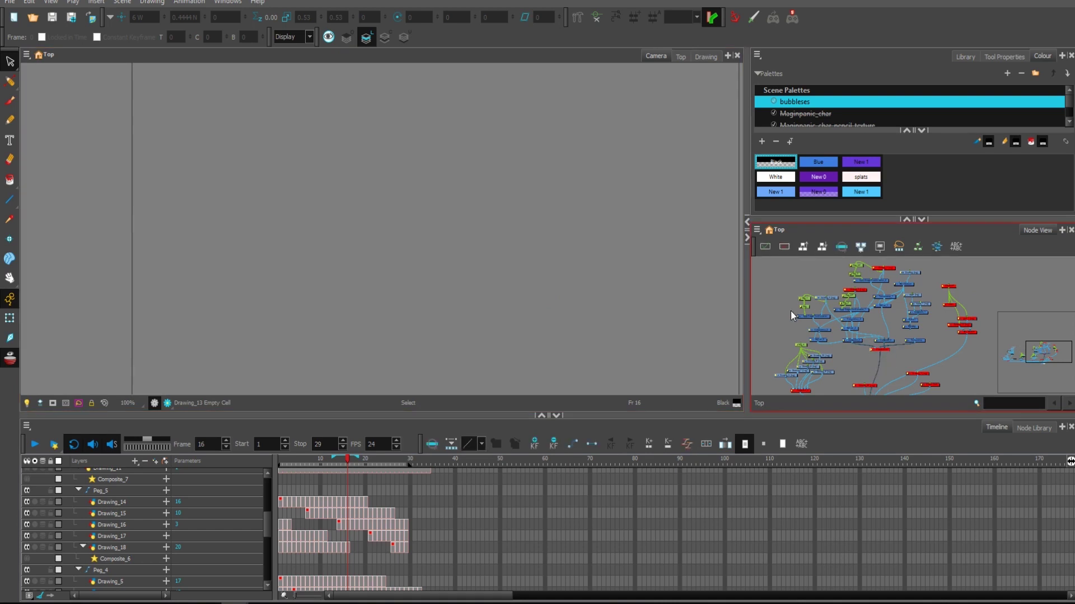
Disable Apply-Image-Transformation, Transparency_3 and Refract_3, and enable the drawings feeding the other two Apply-Image-Transformation nodes.
{"action": "left_click_drag", "start_coordinate": [790, 311], "coordinate": [913, 289]}
{"action": "key", "text": "d"}
{"action": "left_click", "coordinate": [856, 356]}
{"action": "left_click", "coordinate": [820, 363]}
{"action": "scroll", "coordinate": [821, 330], "scroll_direction": "up", "scroll_amount": 2}
{"action": "left_click", "coordinate": [786, 320]}
{"action": "key", "text": "a"}
{"action": "left_click", "coordinate": [835, 284]}
{"action": "key", "text": "a"}
{"action": "scroll", "coordinate": [878, 325], "scroll_direction": "down", "scroll_amount": 1}
Enlarge the timeline area, go to frame 47 and extend the playback range to stop at frame 84.
{"action": "left_click_drag", "start_coordinate": [478, 417], "coordinate": [479, 386]}
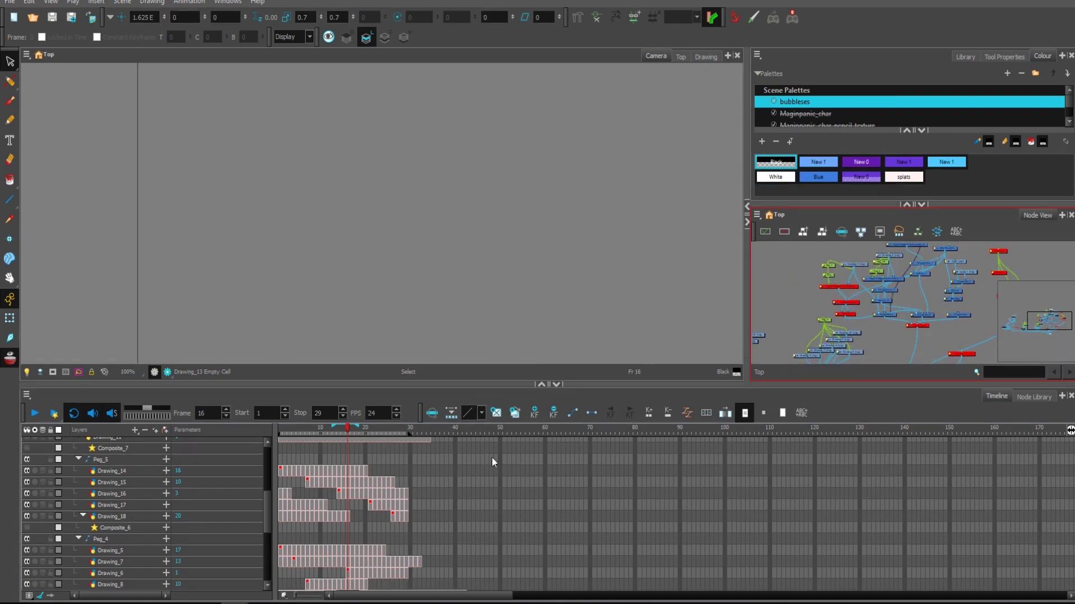
{"action": "left_click", "coordinate": [486, 428]}
{"action": "left_click_drag", "start_coordinate": [408, 432], "coordinate": [654, 433]}
Enable Composite_4 and play the bubble animation with the whole camera frame in view, stopping at frame 69.
{"action": "left_click", "coordinate": [912, 327]}
{"action": "key", "text": "a"}
{"action": "scroll", "coordinate": [417, 171], "scroll_direction": "down", "scroll_amount": 2}
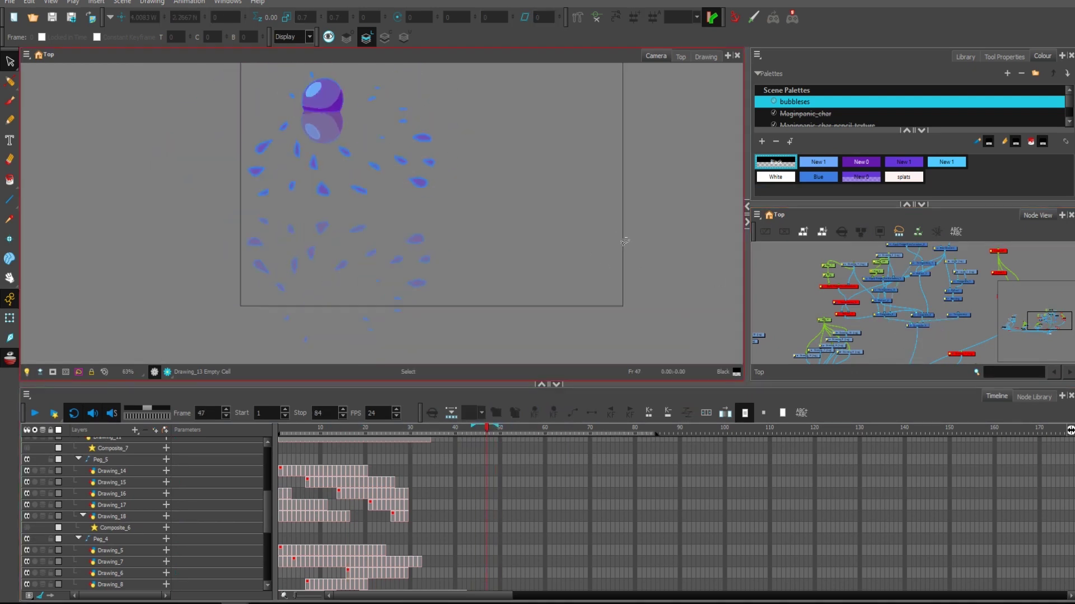
{"action": "scroll", "coordinate": [621, 249], "scroll_direction": "down", "scroll_amount": 2}
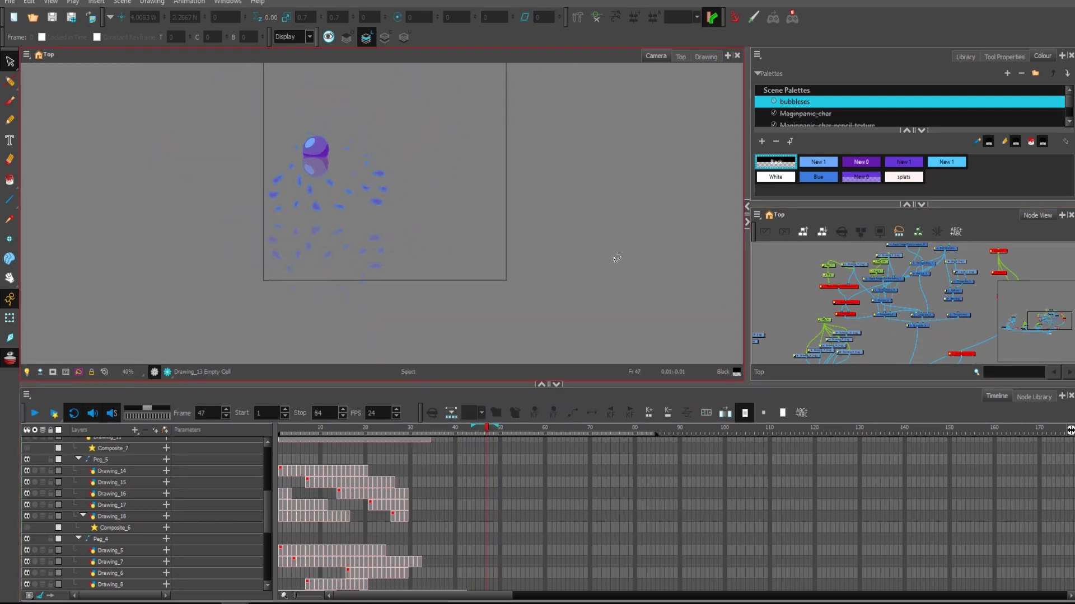
{"action": "left_click", "coordinate": [35, 413]}
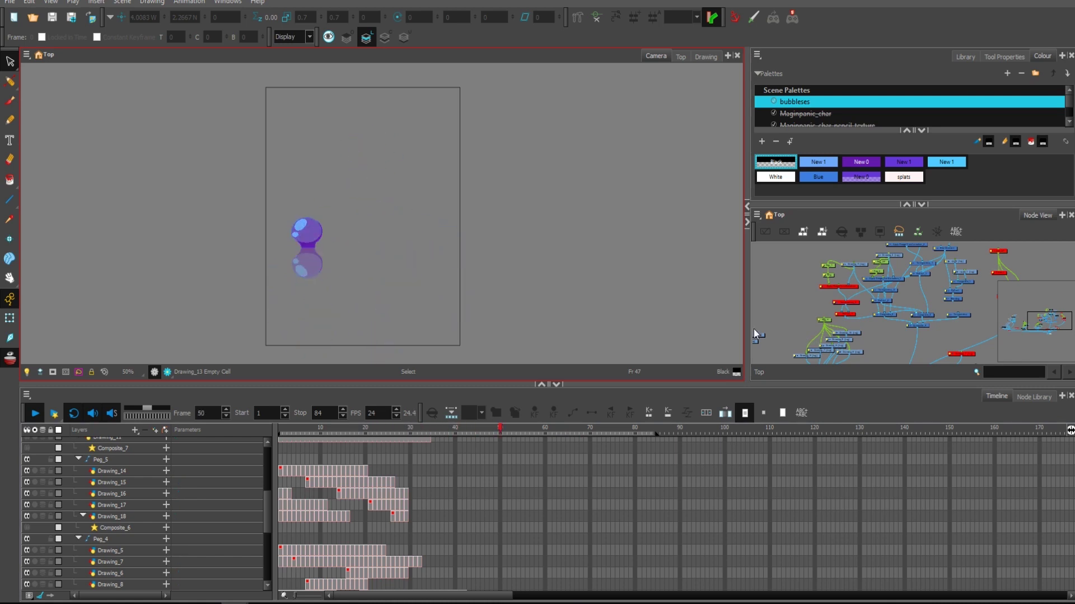
{"action": "left_click", "coordinate": [35, 413]}
Disable the topmost bubble node, the node to its right and the one beside the left-hand pegs in the bubble network.
{"action": "middle_click", "coordinate": [947, 297]}
{"action": "left_click_drag", "start_coordinate": [947, 297], "coordinate": [932, 336]}
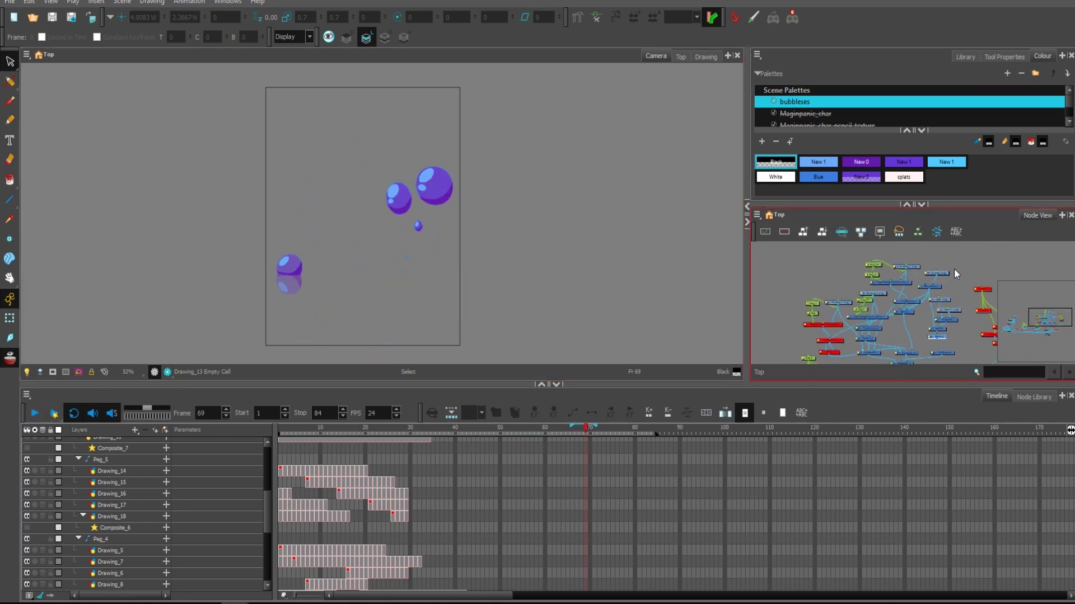
{"action": "left_click", "coordinate": [944, 274]}
{"action": "key", "text": "d"}
{"action": "left_click", "coordinate": [915, 268]}
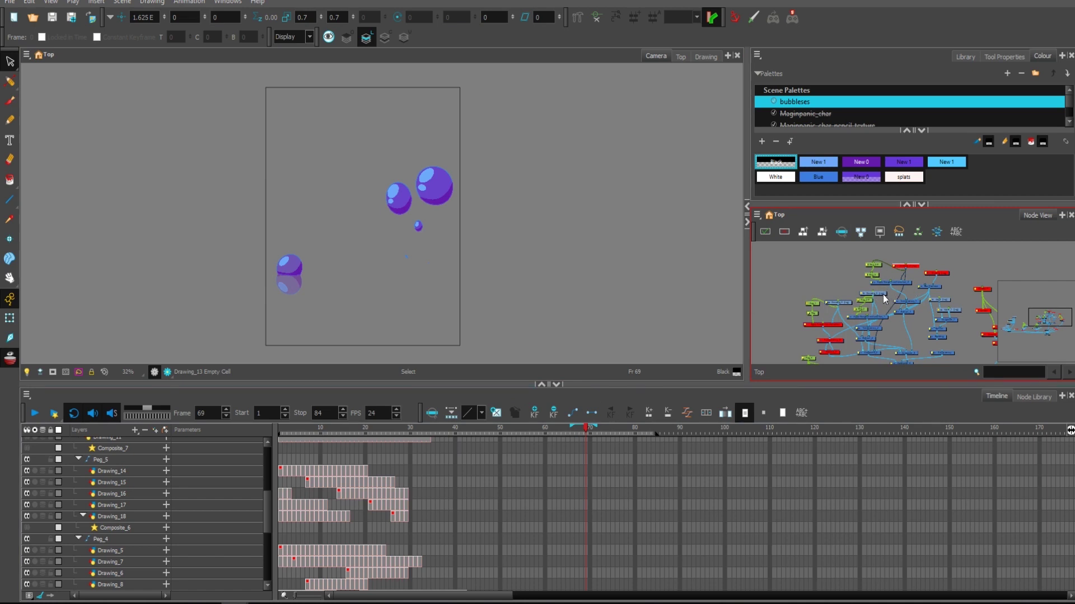
{"action": "left_click", "coordinate": [879, 294]}
{"action": "left_click", "coordinate": [845, 301]}
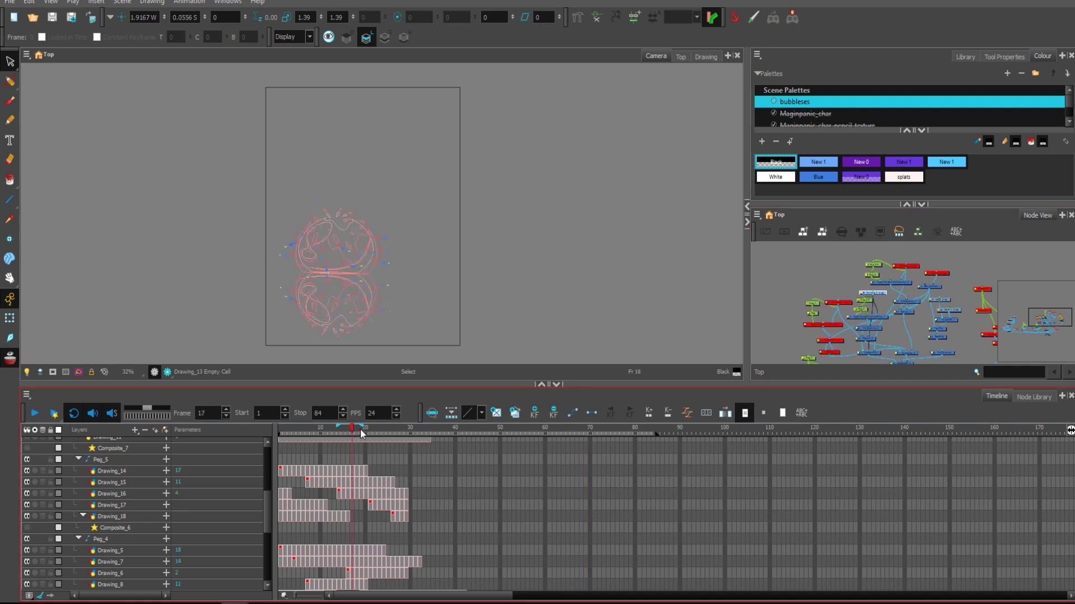
Go to frame 24, disable the node just below the top pegs and re-enable the topmost bubble node.
{"action": "left_click_drag", "start_coordinate": [361, 429], "coordinate": [385, 430]}
{"action": "left_click", "coordinate": [880, 294]}
{"action": "key", "text": "d"}
{"action": "left_click", "coordinate": [912, 267]}
{"action": "key", "text": "a"}
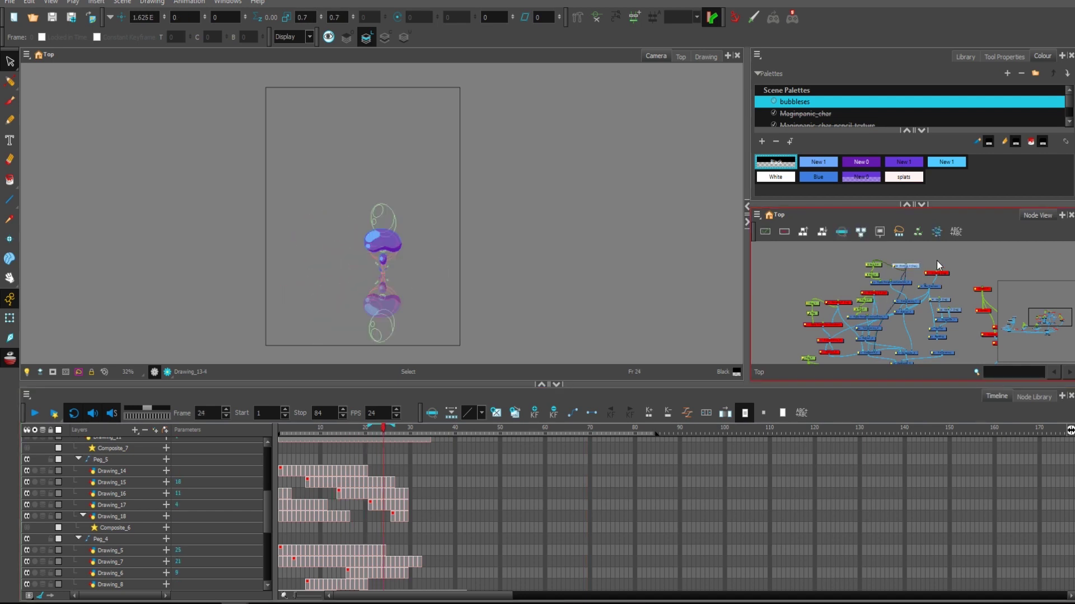
{"action": "left_click", "coordinate": [935, 264]}
Scrub through the isolated bubble's animation up to frame 32 at close range.
{"action": "left_click_drag", "start_coordinate": [585, 278], "coordinate": [589, 261]}
{"action": "key", "text": "2"}
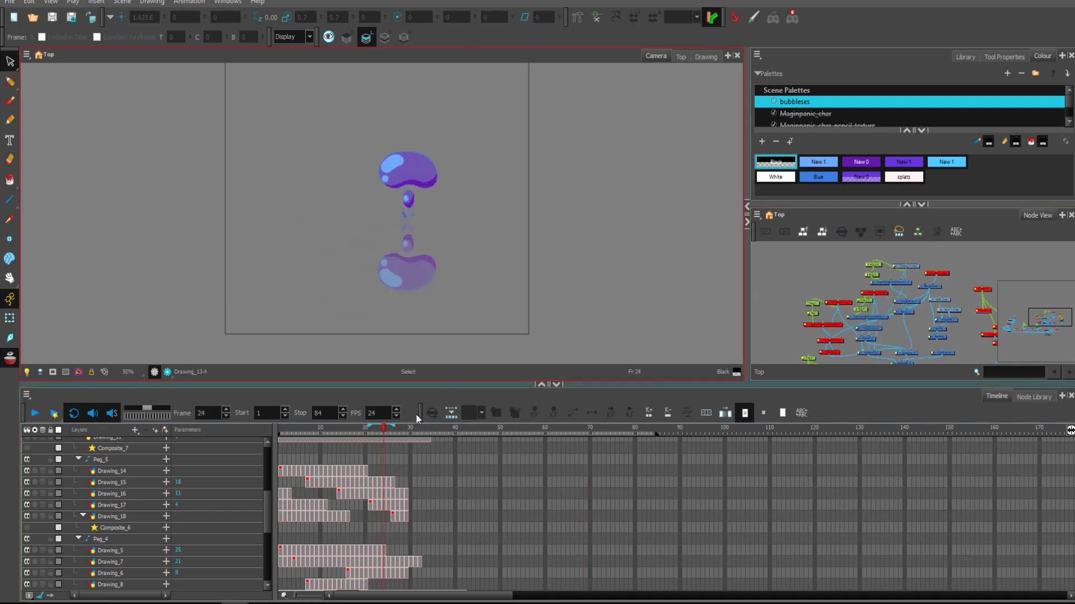
{"action": "left_click_drag", "start_coordinate": [356, 430], "coordinate": [344, 430]}
{"action": "left_click_drag", "start_coordinate": [541, 265], "coordinate": [535, 278]}
{"action": "key", "text": "2"}
{"action": "key", "text": "2"}
{"action": "key", "text": "2"}
{"action": "mouse_move", "coordinate": [297, 430]}
{"action": "left_mouse_down"}
{"action": "mouse_move", "coordinate": [407, 435]}
{"action": "mouse_move", "coordinate": [418, 421]}
{"action": "left_mouse_up"}
{"action": "key", "text": "alt+b"}
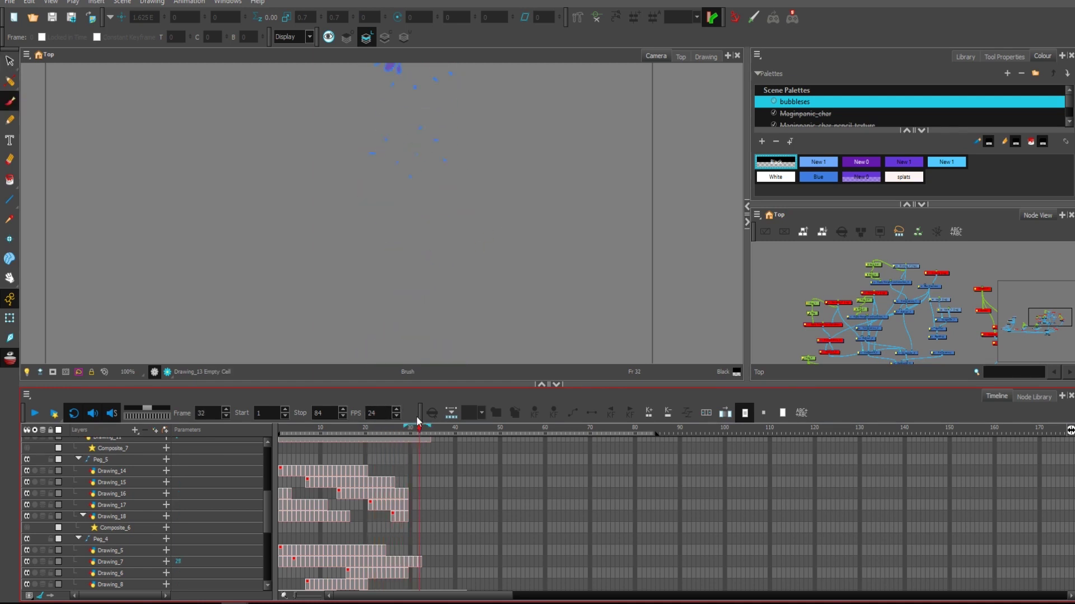
Review the bubble's burst around frames 31 and 32, and scrub back to its flattened shape at frame 23.
{"action": "left_click_drag", "start_coordinate": [455, 171], "coordinate": [447, 274]}
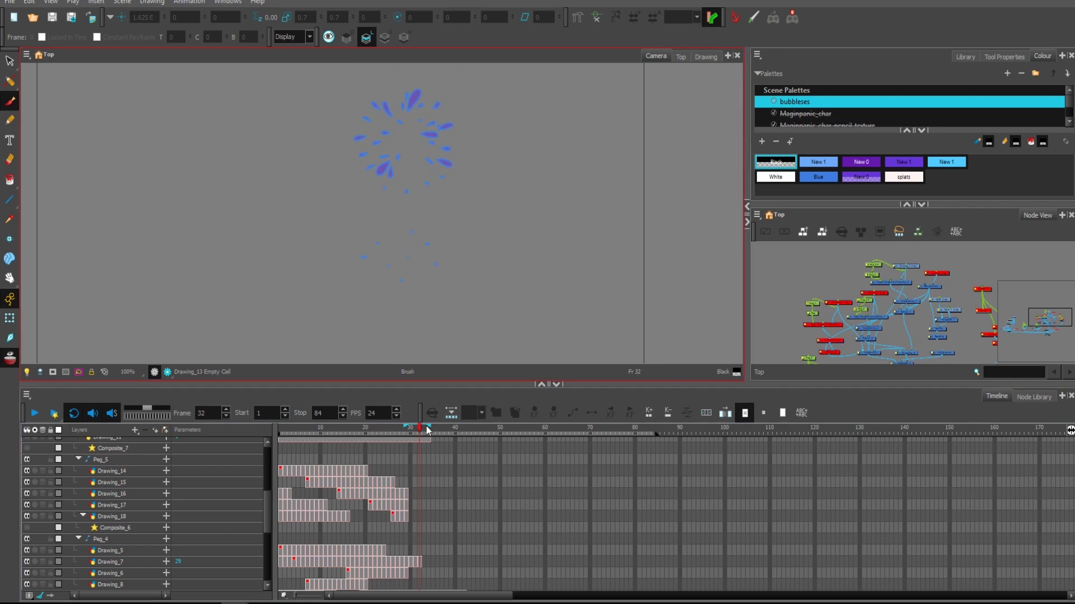
{"action": "left_click", "coordinate": [420, 430]}
{"action": "left_click_drag", "start_coordinate": [422, 432], "coordinate": [415, 433]}
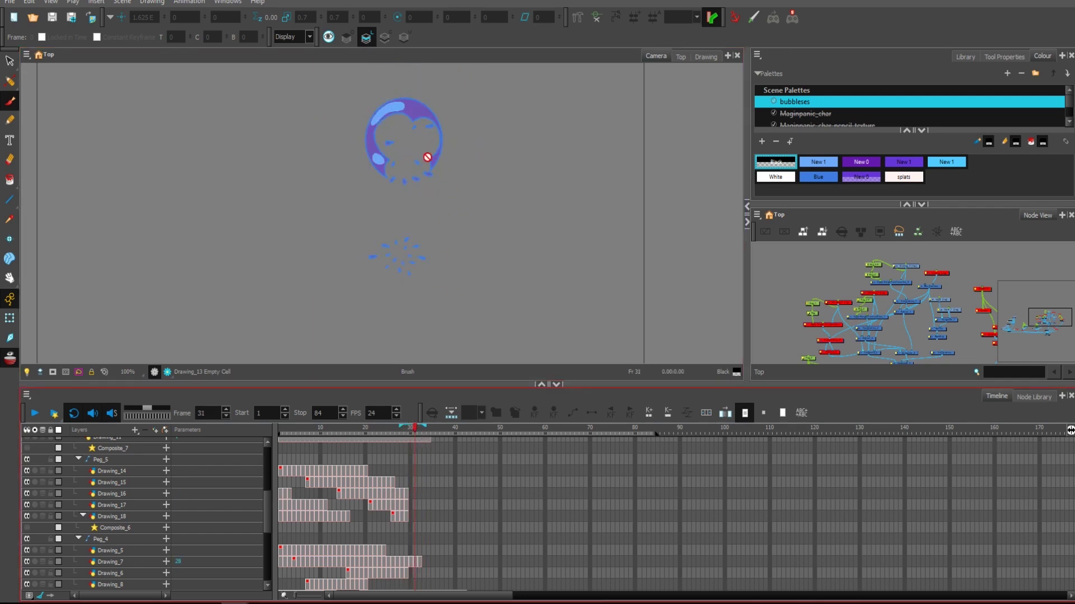
{"action": "left_click_drag", "start_coordinate": [414, 435], "coordinate": [379, 432]}
{"action": "left_click_drag", "start_coordinate": [546, 276], "coordinate": [553, 200]}
{"action": "mouse_move", "coordinate": [383, 432]}
{"action": "left_mouse_down"}
{"action": "mouse_move", "coordinate": [370, 430]}
{"action": "mouse_move", "coordinate": [378, 428]}
{"action": "left_mouse_up"}
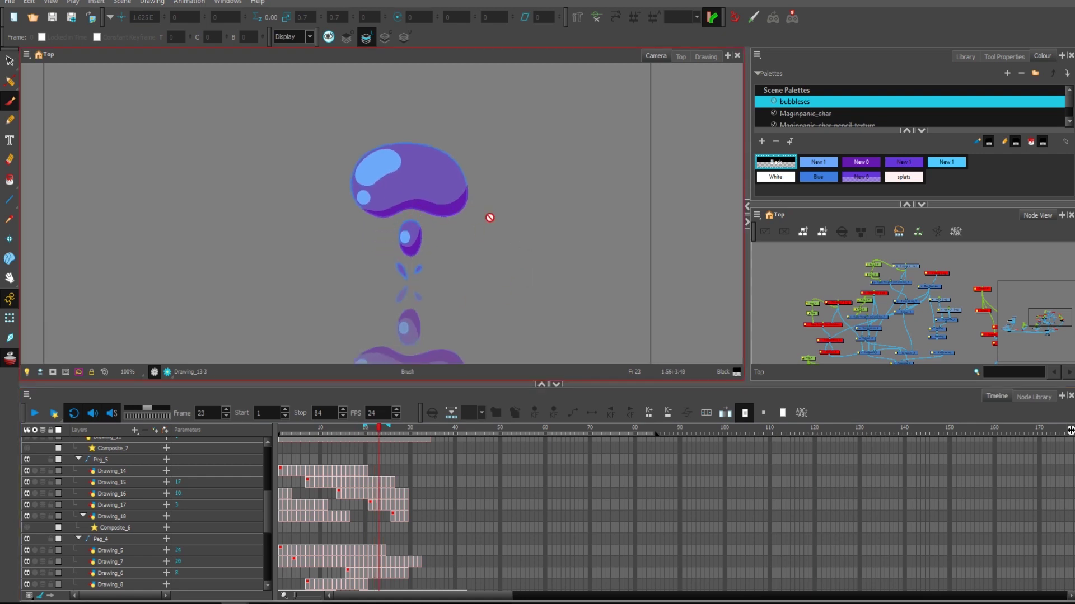
Add a drawing layer connected to the final composite and prepare a thicker brush in the light-blue New 1 colour.
{"action": "left_click_drag", "start_coordinate": [973, 347], "coordinate": [906, 282]}
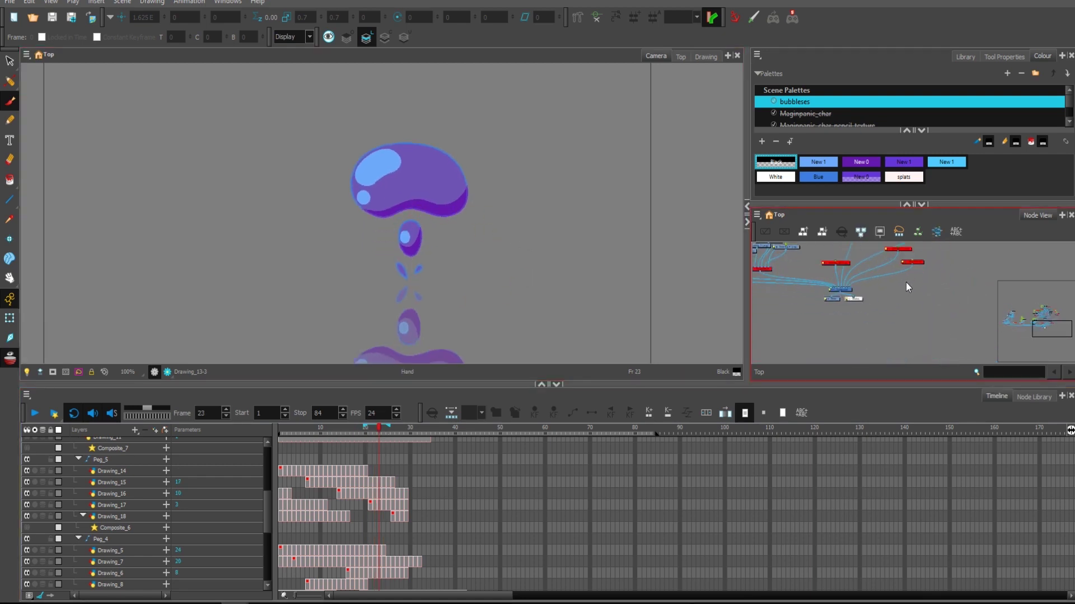
{"action": "key", "text": "ctrl+r"}
{"action": "left_click", "coordinate": [504, 341]}
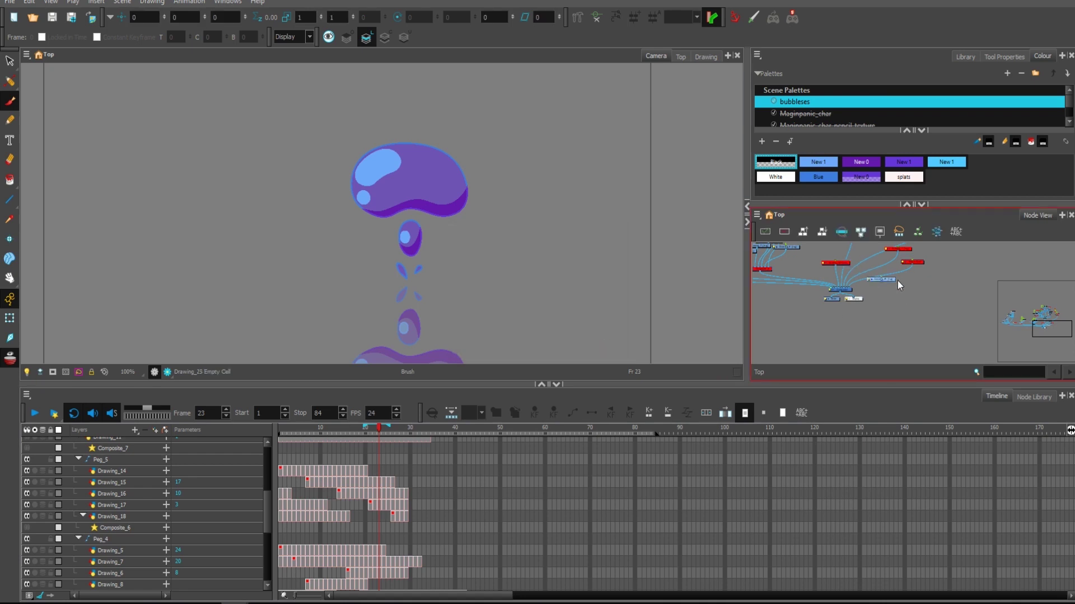
{"action": "left_click_drag", "start_coordinate": [523, 236], "coordinate": [503, 247]}
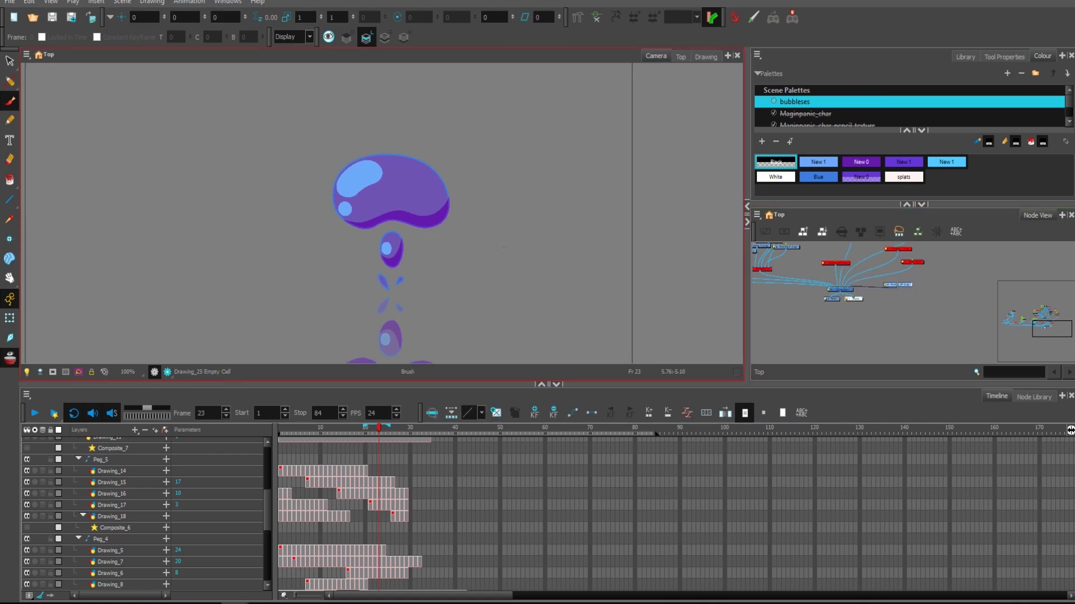
{"action": "left_click", "coordinate": [804, 163]}
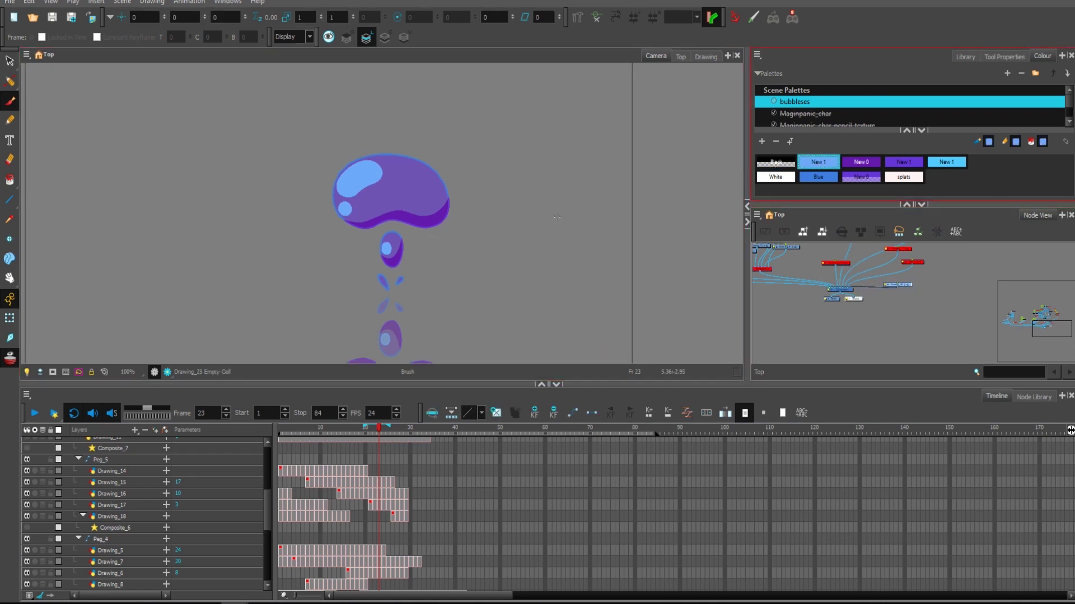
{"action": "key", "text": "o"}
Sketch an upward arrow beside the rising bubble, and undo the strokes.
{"action": "left_click_drag", "start_coordinate": [556, 225], "coordinate": [523, 174]}
{"action": "left_click_drag", "start_coordinate": [514, 199], "coordinate": [512, 187]}
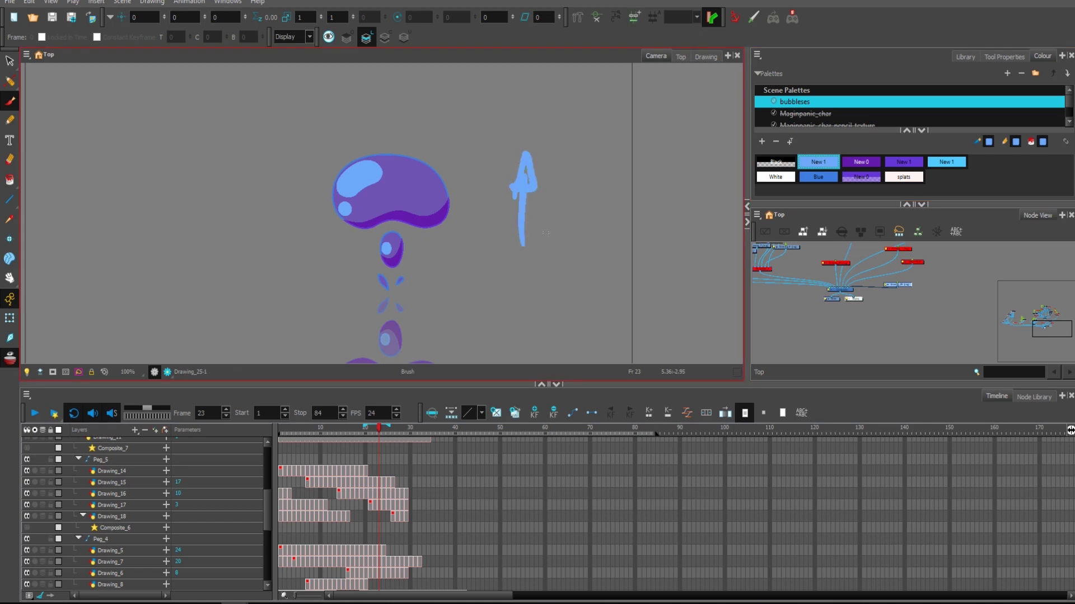
{"action": "left_click_drag", "start_coordinate": [581, 244], "coordinate": [567, 246]}
{"action": "key", "text": "ctrl+z"}
{"action": "key", "text": "ctrl+z"}
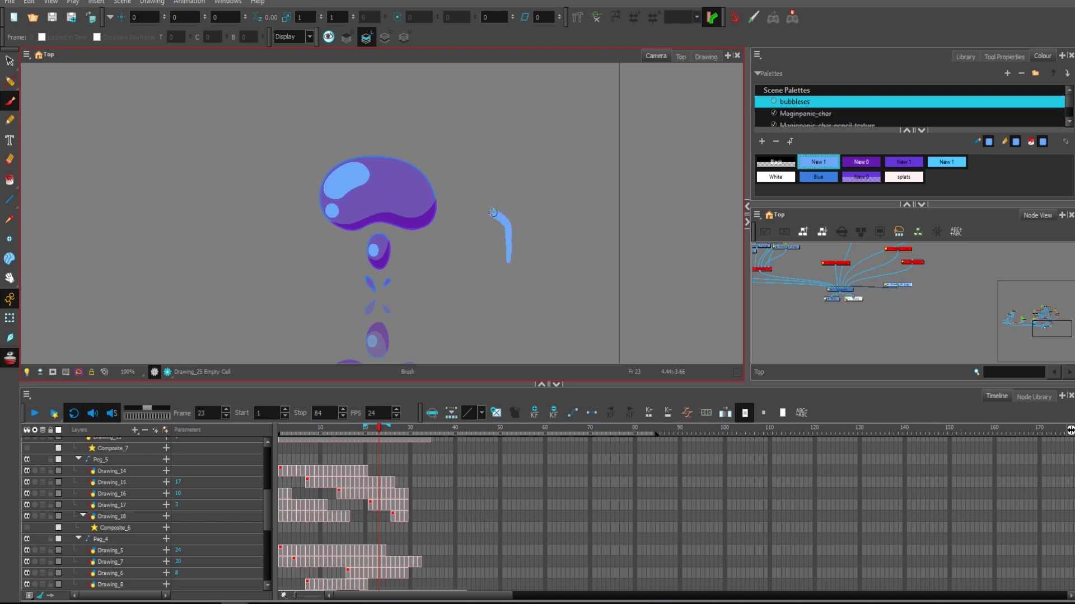
Sketch a rounded bubble with a long tail, an arrow, and a flattened bubble with a droplet beneath it.
{"action": "mouse_move", "coordinate": [493, 213]}
{"action": "left_mouse_down"}
{"action": "mouse_move", "coordinate": [504, 161]}
{"action": "mouse_move", "coordinate": [560, 207]}
{"action": "mouse_move", "coordinate": [520, 235]}
{"action": "mouse_move", "coordinate": [516, 276]}
{"action": "mouse_move", "coordinate": [509, 261]}
{"action": "left_mouse_up"}
{"action": "left_click_drag", "start_coordinate": [583, 223], "coordinate": [540, 224]}
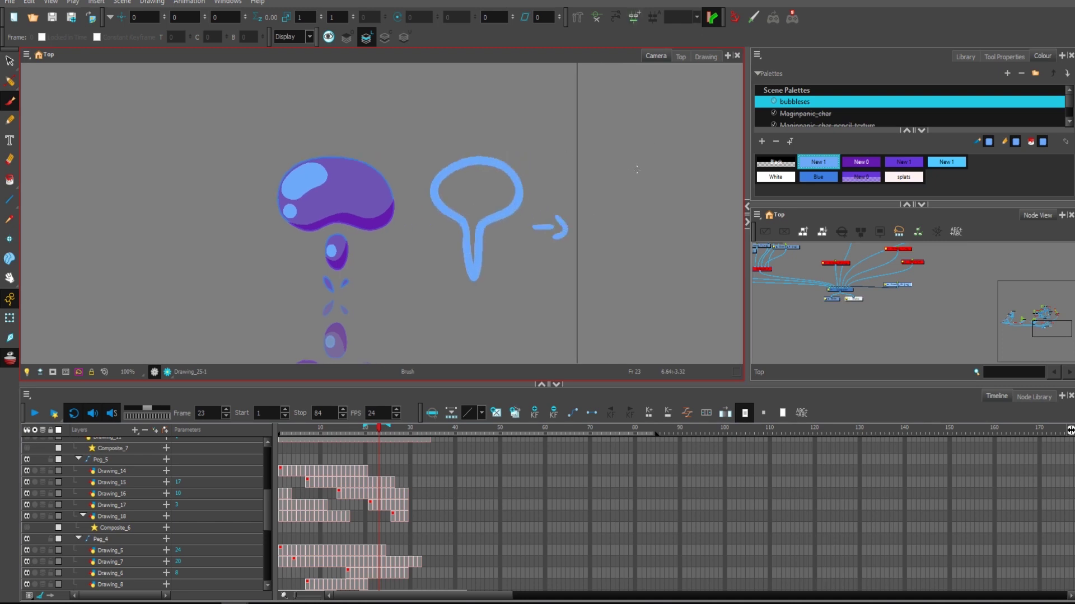
{"action": "mouse_move", "coordinate": [636, 169]}
{"action": "left_mouse_down"}
{"action": "mouse_move", "coordinate": [585, 215]}
{"action": "mouse_move", "coordinate": [652, 212]}
{"action": "mouse_move", "coordinate": [658, 173]}
{"action": "mouse_move", "coordinate": [624, 168]}
{"action": "left_mouse_up"}
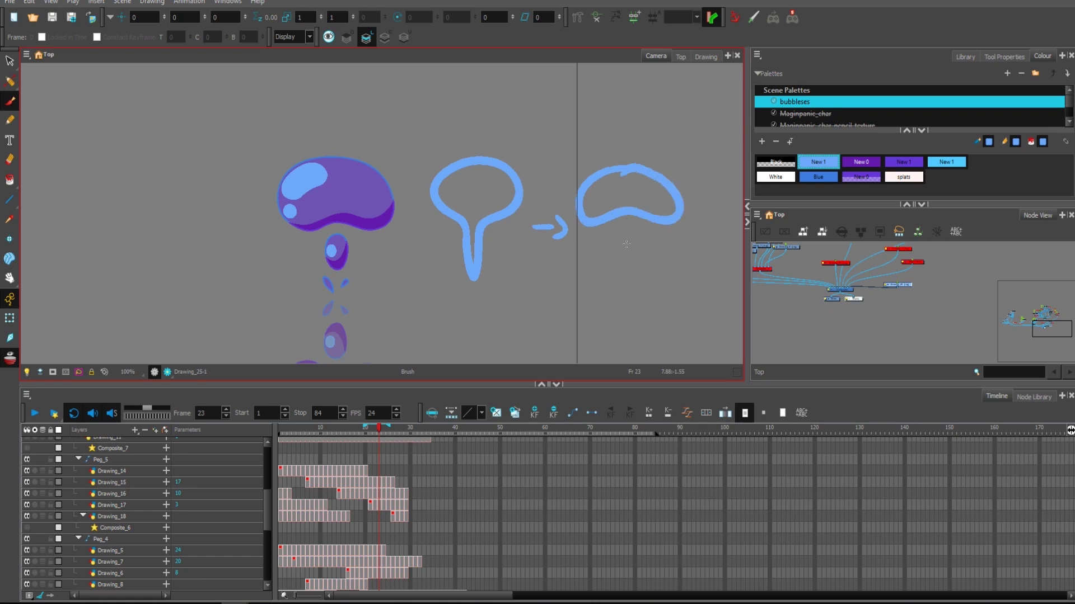
{"action": "mouse_move", "coordinate": [623, 240]}
{"action": "left_mouse_down"}
{"action": "mouse_move", "coordinate": [634, 237]}
{"action": "mouse_move", "coordinate": [643, 206]}
{"action": "left_mouse_up"}
Draw a second arrow leading to a tall oval bubble with a small round droplet beneath it.
{"action": "key", "text": "alt+b"}
{"action": "left_click_drag", "start_coordinate": [708, 205], "coordinate": [695, 196]}
{"action": "left_click_drag", "start_coordinate": [705, 185], "coordinate": [708, 208]}
{"action": "key", "text": "ctrl+z"}
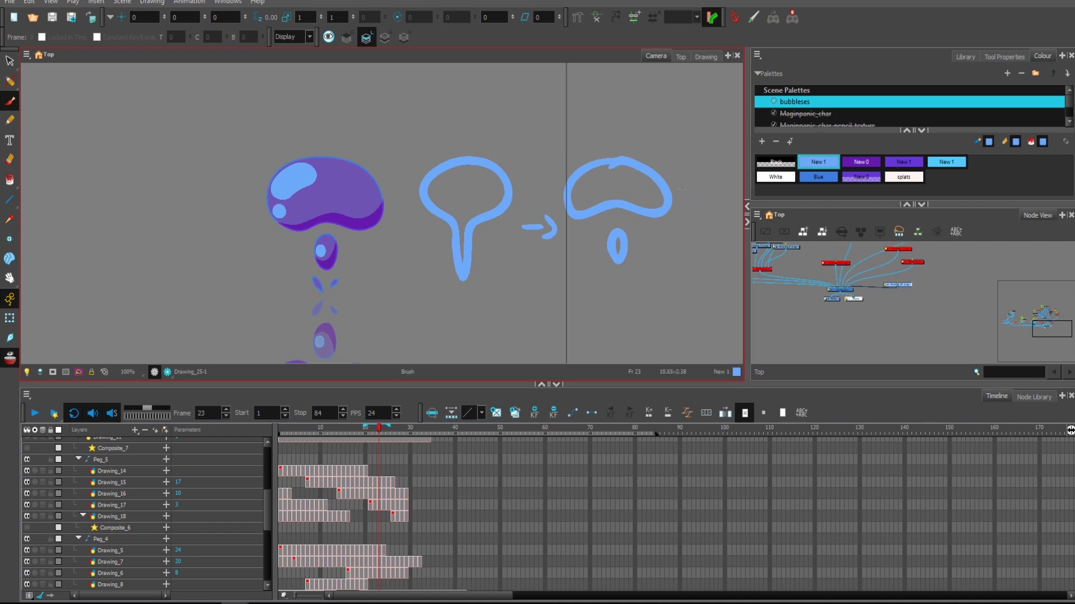
{"action": "mouse_move", "coordinate": [680, 207]}
{"action": "left_mouse_down"}
{"action": "mouse_move", "coordinate": [612, 219]}
{"action": "mouse_move", "coordinate": [576, 244]}
{"action": "left_mouse_up"}
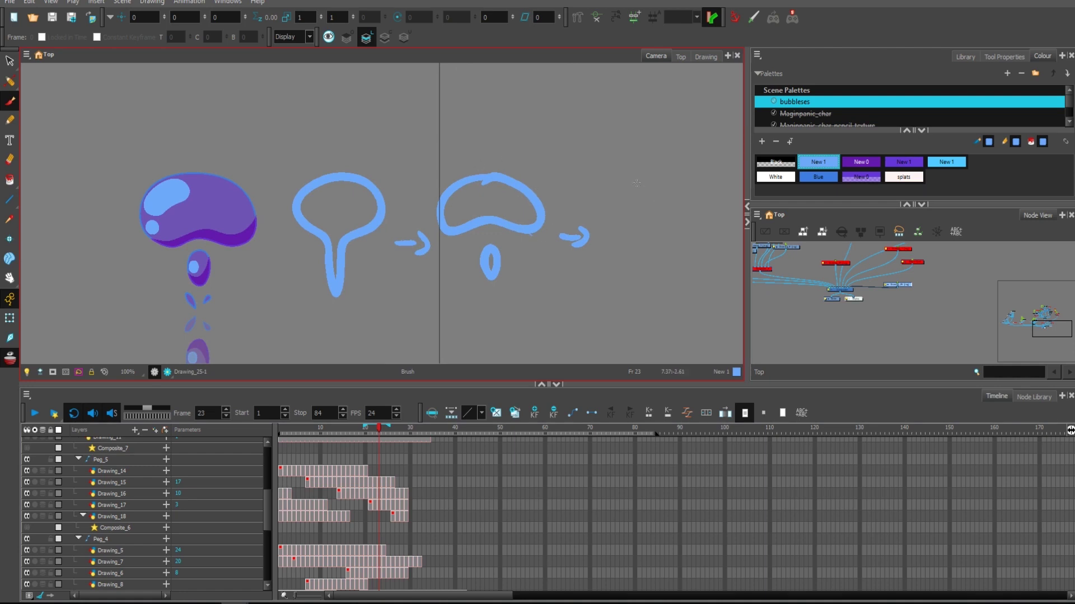
{"action": "mouse_move", "coordinate": [638, 137]}
{"action": "left_mouse_down"}
{"action": "mouse_move", "coordinate": [627, 222]}
{"action": "mouse_move", "coordinate": [674, 165]}
{"action": "mouse_move", "coordinate": [626, 168]}
{"action": "mouse_move", "coordinate": [671, 161]}
{"action": "mouse_move", "coordinate": [669, 149]}
{"action": "left_mouse_up"}
{"action": "key", "text": "alt+s"}
{"action": "key", "text": "alt+b"}
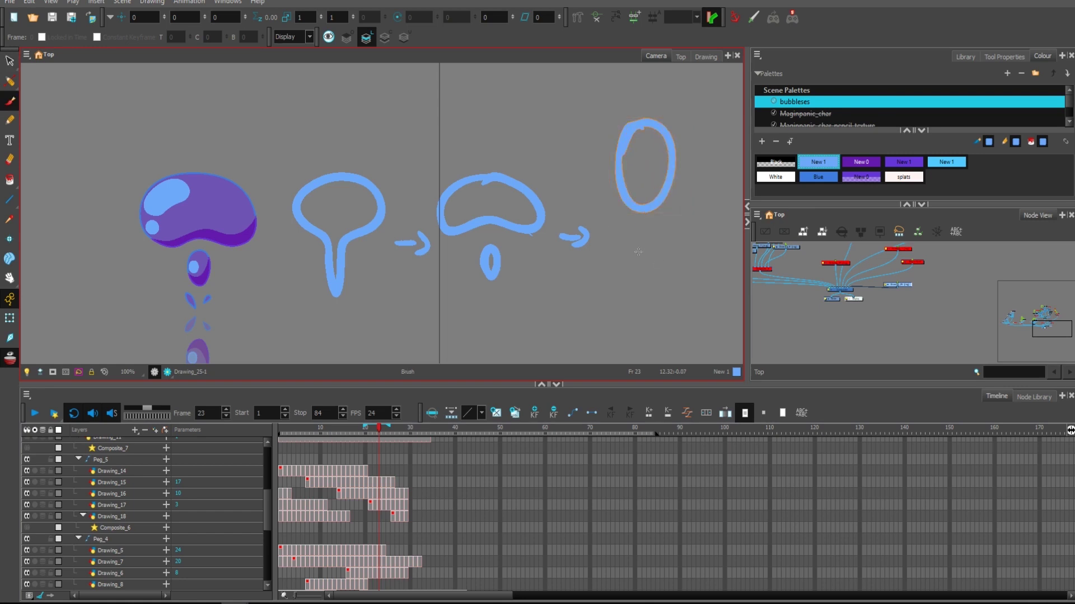
{"action": "left_click_drag", "start_coordinate": [641, 250], "coordinate": [643, 251]}
Mark the tops of the flattened and tall bubbles with lines, and extend the sketch's exposure to frame 25.
{"action": "left_click_drag", "start_coordinate": [436, 178], "coordinate": [580, 183]}
{"action": "left_click_drag", "start_coordinate": [470, 120], "coordinate": [669, 127]}
{"action": "left_click_drag", "start_coordinate": [377, 425], "coordinate": [390, 429]}
{"action": "key", "text": "F5"}
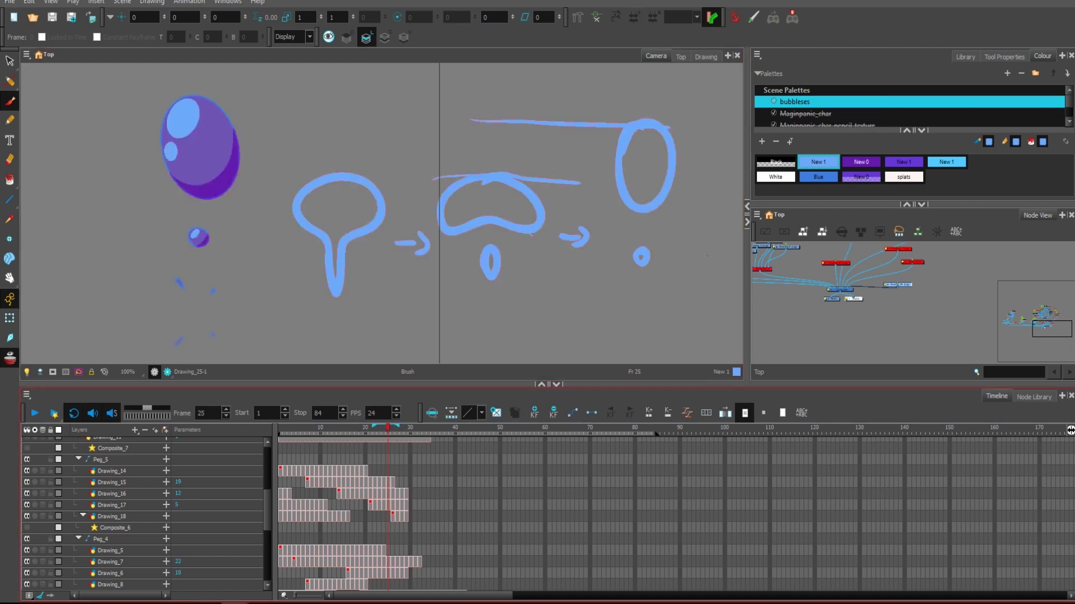
Flip between frames 23 and 25 to compare the bubble's stretch with the sketched shapes.
{"action": "key", "text": "1"}
{"action": "key", "text": "2"}
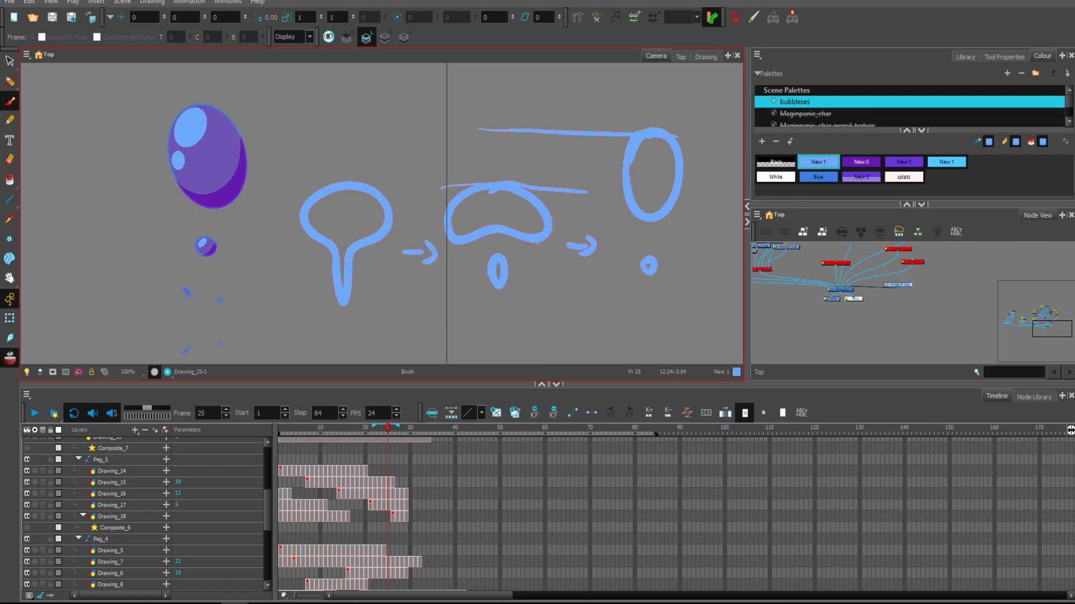
{"action": "key", "text": "comma"}
{"action": "key", "text": "comma"}
{"action": "key", "text": "period"}
{"action": "key", "text": "period"}
{"action": "key", "text": "comma"}
{"action": "key", "text": "period"}
{"action": "scroll", "coordinate": [671, 235], "scroll_direction": "down", "scroll_amount": 1}
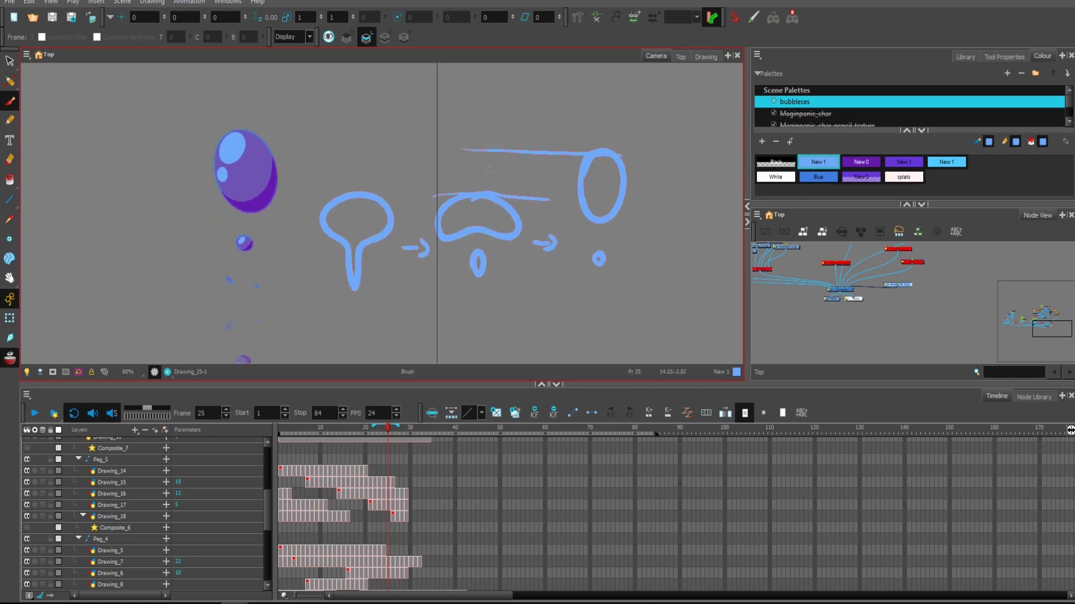
{"action": "key", "text": "1"}
{"action": "left_click_drag", "start_coordinate": [527, 181], "coordinate": [632, 191]}
{"action": "key", "text": "2"}
{"action": "key", "text": "2"}
{"action": "key", "text": "1"}
{"action": "key", "text": "1"}
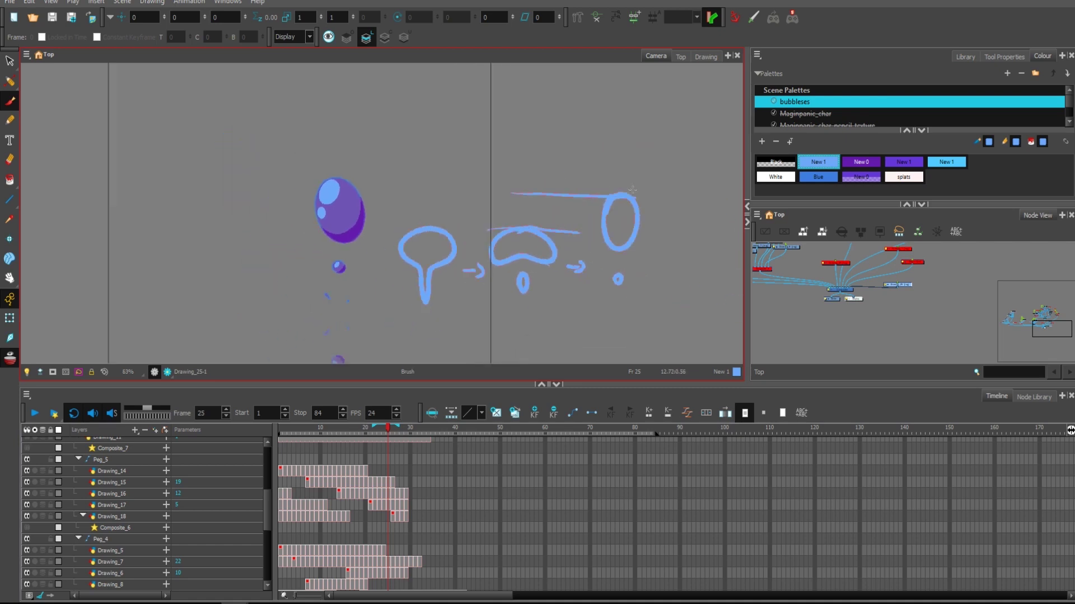
Step frame by frame from frame 25 through the bubble's burst to frame 35.
{"action": "key", "text": "period"}
{"action": "key", "text": "period"}
{"action": "key", "text": "period"}
{"action": "key", "text": "period"}
{"action": "key", "text": "period"}
{"action": "key", "text": "period"}
{"action": "key", "text": "period"}
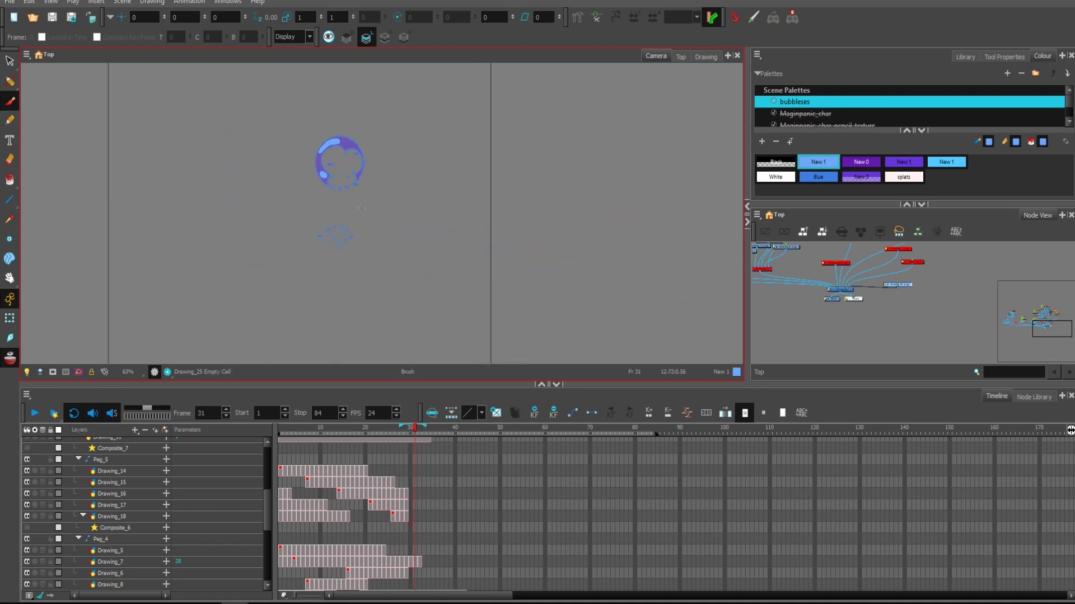
{"action": "key", "text": "period"}
{"action": "key", "text": "period"}
{"action": "key", "text": "period"}
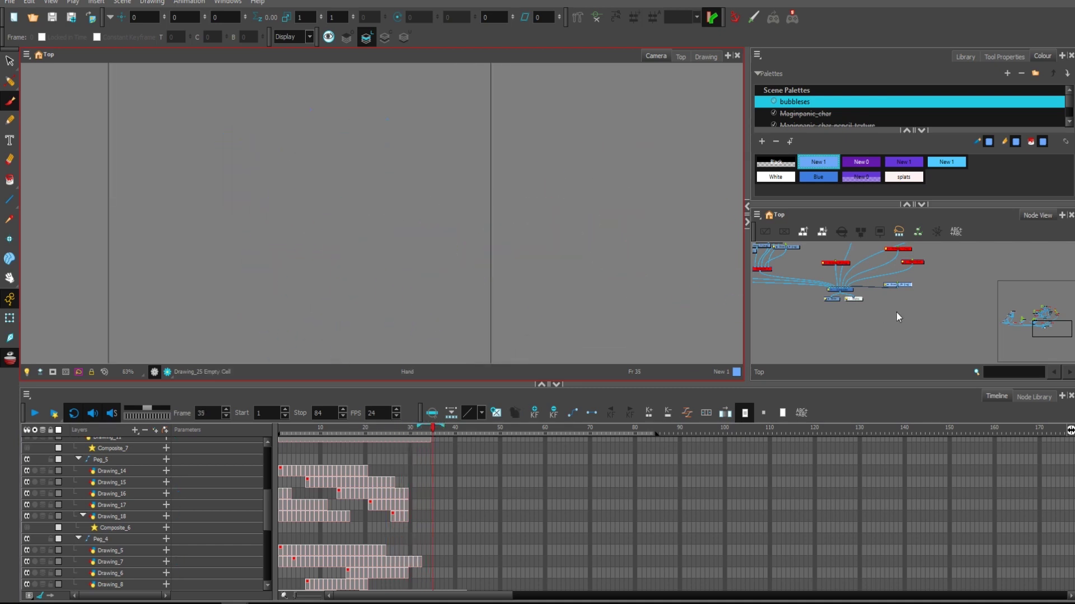
Delete the sketch's drawing node together with its drawing files and element folders.
{"action": "scroll", "coordinate": [915, 297], "scroll_direction": "down", "scroll_amount": 2}
{"action": "left_click_drag", "start_coordinate": [915, 297], "coordinate": [922, 322]}
{"action": "key", "text": "Delete"}
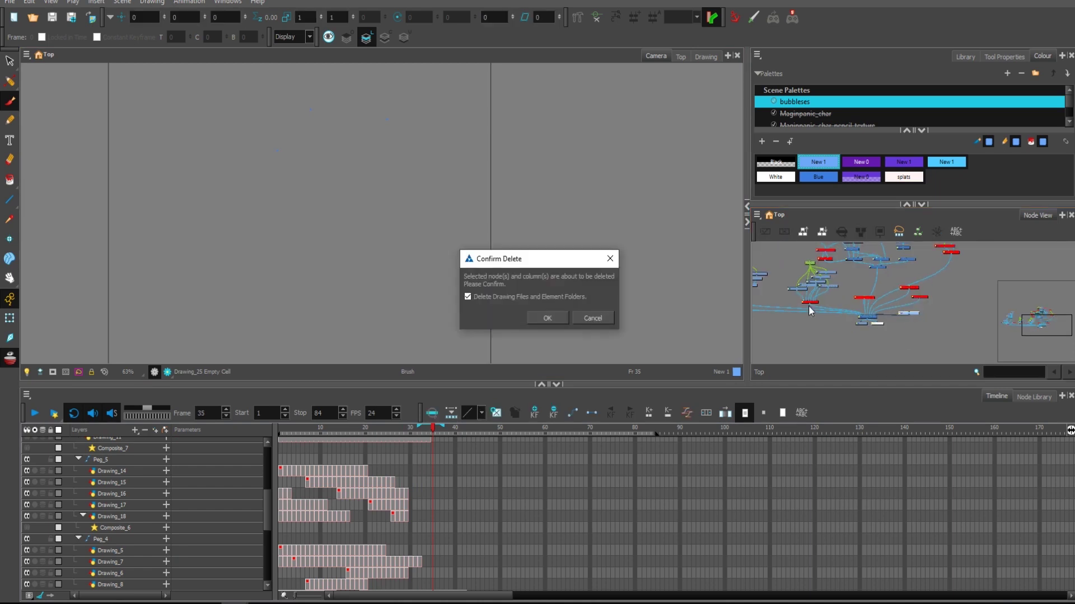
{"action": "left_click", "coordinate": [548, 318]}
Add a new drawing layer connected to the final composite and place its node clear of the existing nodes.
{"action": "scroll", "coordinate": [948, 317], "scroll_direction": "down", "scroll_amount": 2}
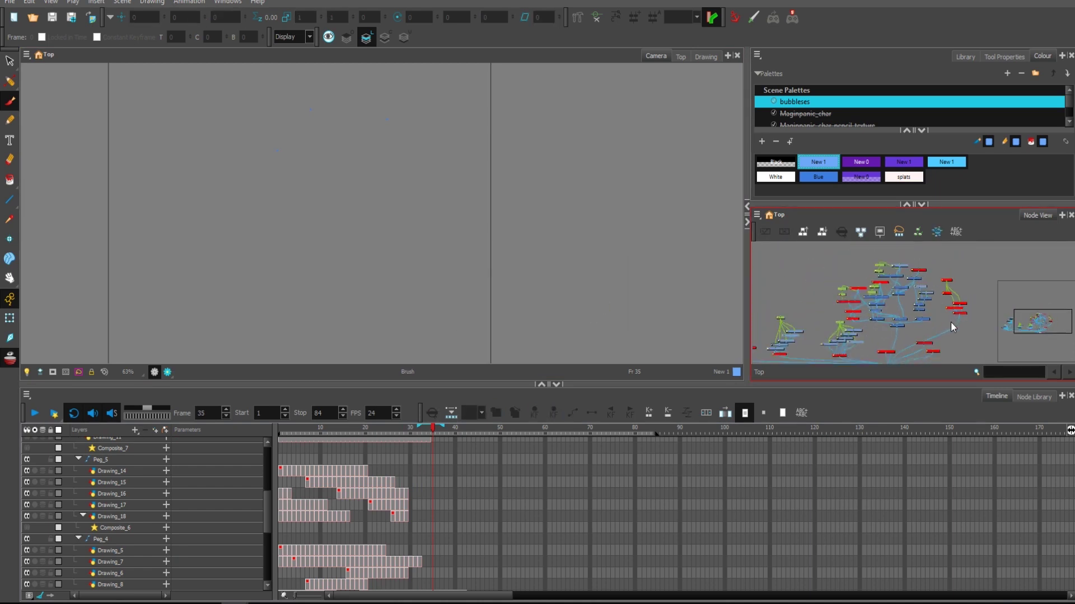
{"action": "scroll", "coordinate": [950, 321], "scroll_direction": "up", "scroll_amount": 4}
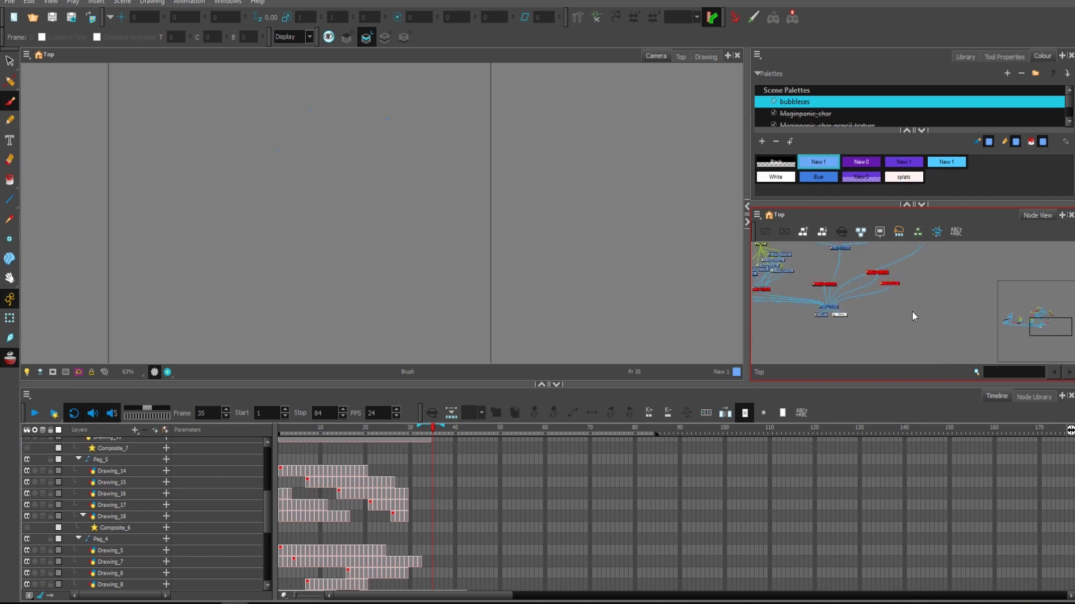
{"action": "scroll", "coordinate": [907, 305], "scroll_direction": "up", "scroll_amount": 1}
{"action": "key", "text": "ctrl+r"}
{"action": "left_click", "coordinate": [585, 334]}
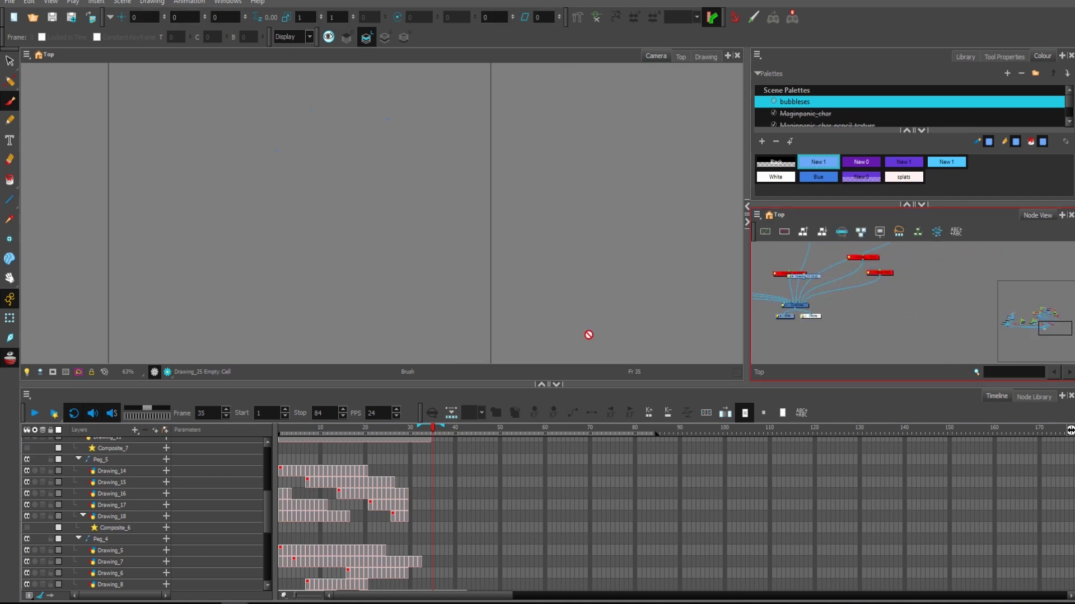
{"action": "left_click_drag", "start_coordinate": [814, 275], "coordinate": [807, 307]}
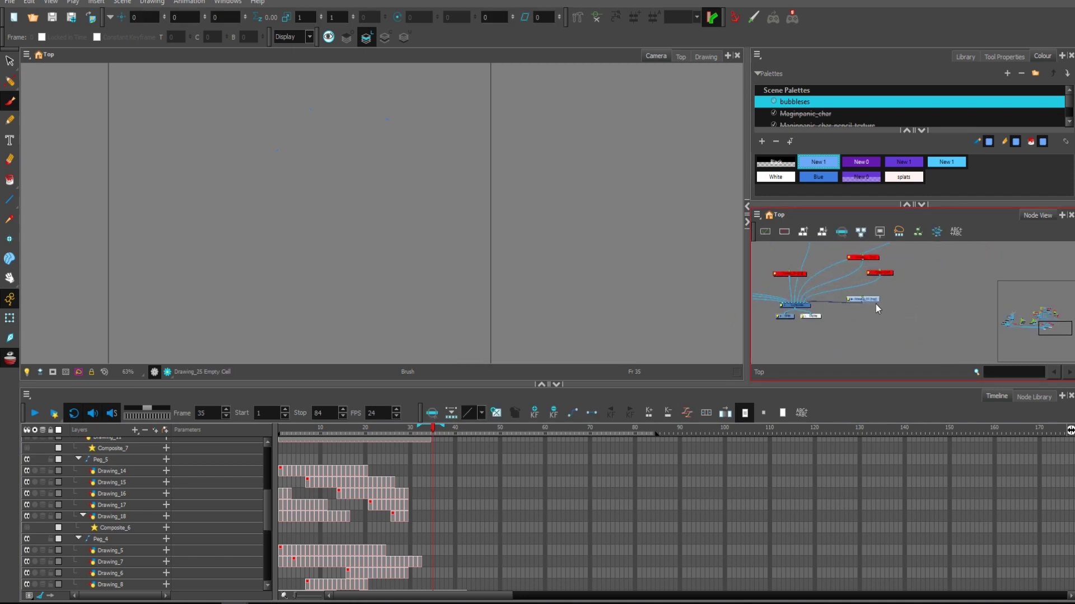
{"action": "scroll", "coordinate": [460, 276], "scroll_direction": "down", "scroll_amount": 2}
{"action": "scroll", "coordinate": [468, 226], "scroll_direction": "up", "scroll_amount": 3}
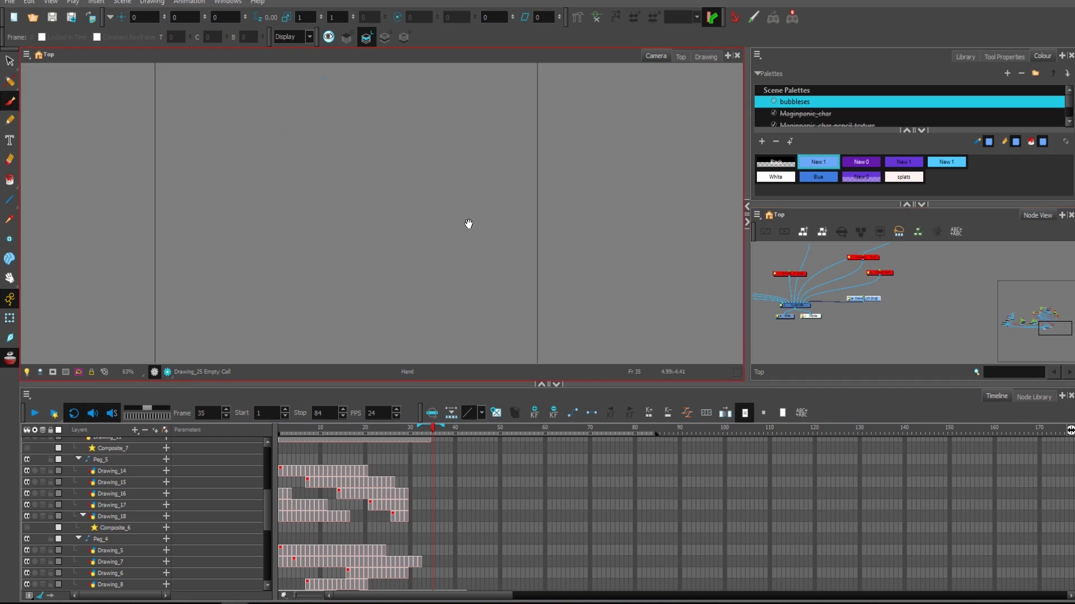
{"action": "left_click_drag", "start_coordinate": [548, 243], "coordinate": [582, 224]}
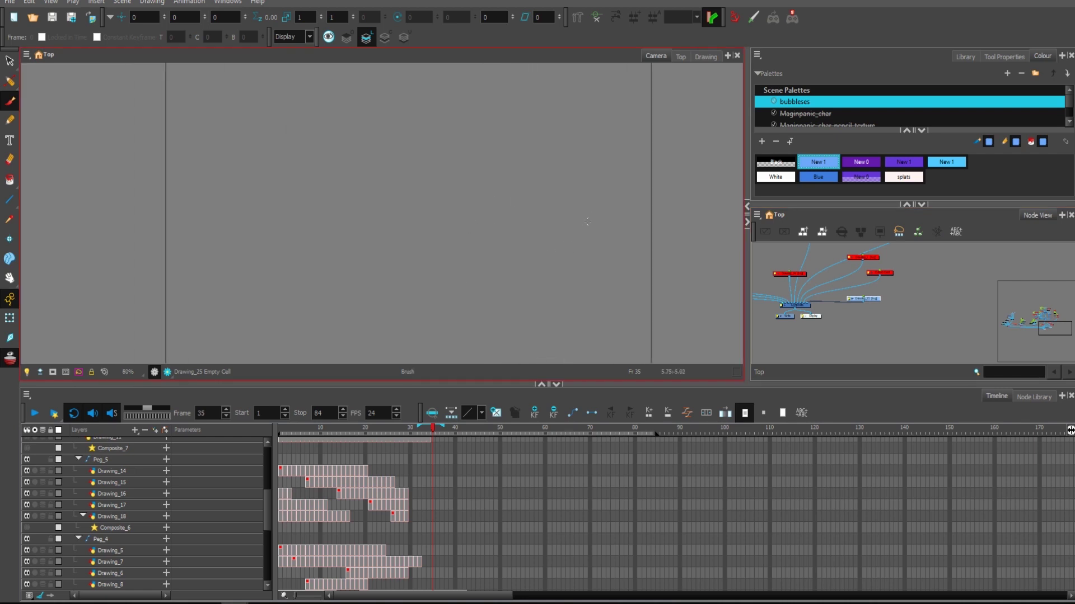
{"action": "scroll", "coordinate": [588, 235], "scroll_direction": "down", "scroll_amount": 1}
{"action": "scroll", "coordinate": [582, 242], "scroll_direction": "up", "scroll_amount": 1}
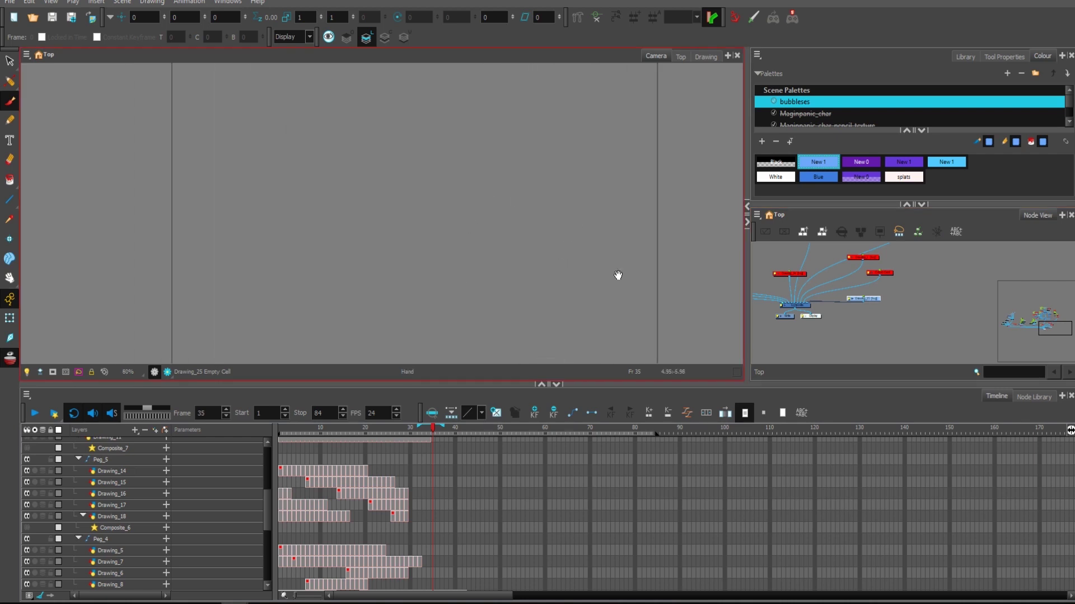
{"action": "scroll", "coordinate": [618, 272], "scroll_direction": "down", "scroll_amount": 1}
{"action": "scroll", "coordinate": [614, 261], "scroll_direction": "up", "scroll_amount": 2}
{"action": "left_click_drag", "start_coordinate": [614, 261], "coordinate": [625, 246]}
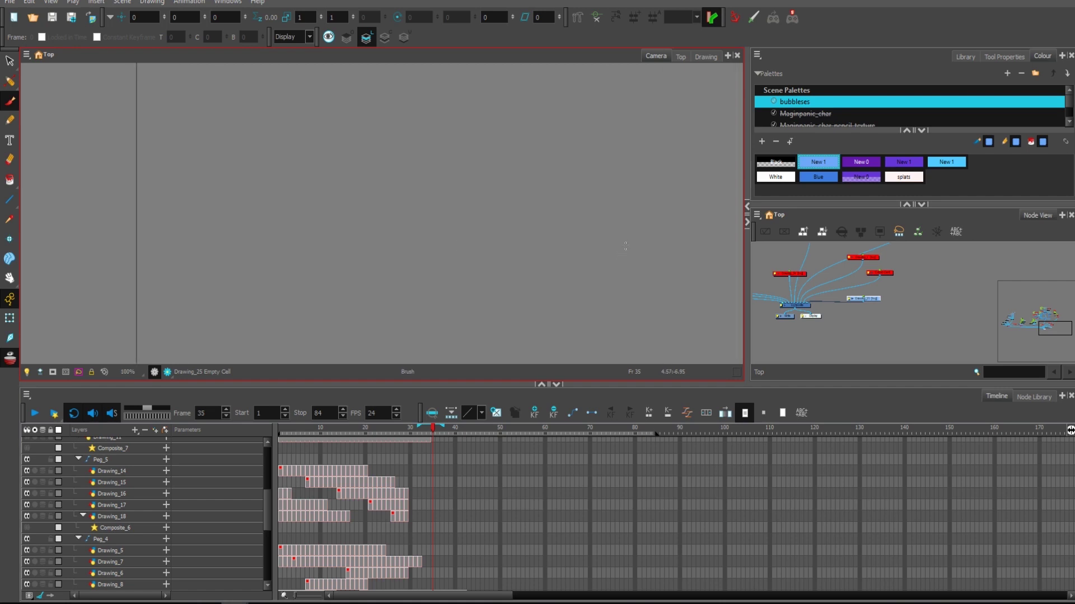
Sketch two joined bubble domes on frame 35 with curved waterlines beneath and an oval highlight inside each.
{"action": "mouse_move", "coordinate": [305, 228]}
{"action": "left_mouse_down"}
{"action": "mouse_move", "coordinate": [343, 258]}
{"action": "mouse_move", "coordinate": [491, 225]}
{"action": "left_mouse_up"}
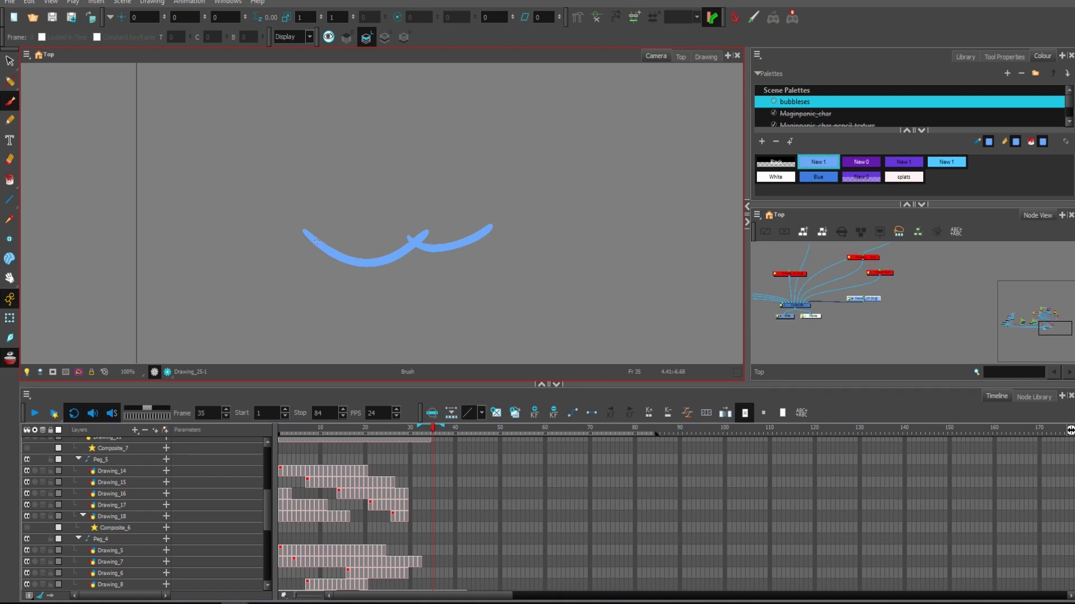
{"action": "mouse_move", "coordinate": [309, 249]}
{"action": "left_mouse_down"}
{"action": "mouse_move", "coordinate": [327, 208]}
{"action": "mouse_move", "coordinate": [399, 161]}
{"action": "mouse_move", "coordinate": [419, 196]}
{"action": "mouse_move", "coordinate": [473, 218]}
{"action": "mouse_move", "coordinate": [478, 268]}
{"action": "left_mouse_up"}
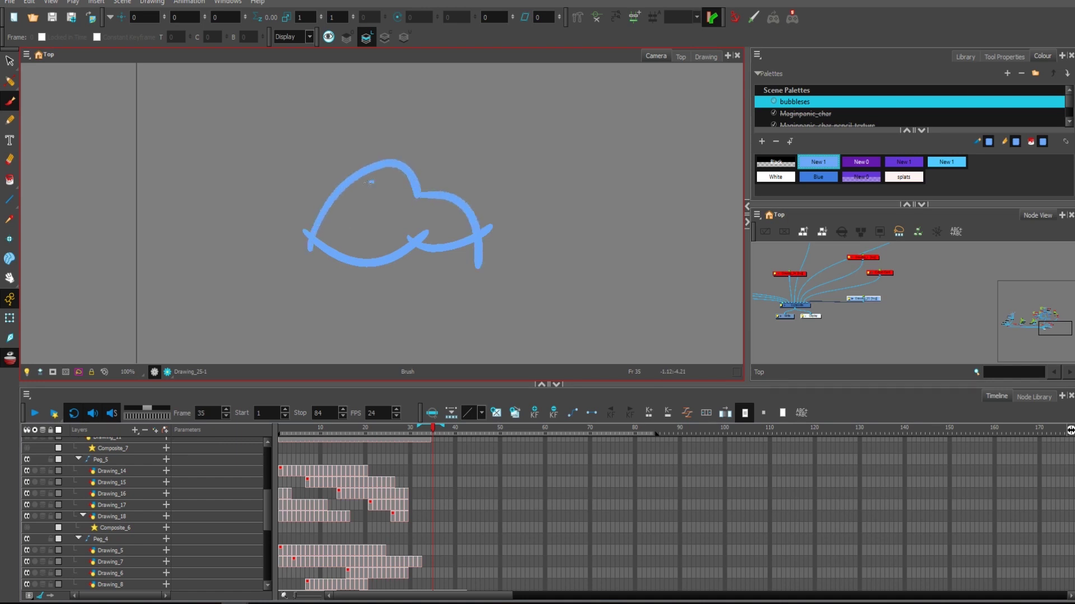
{"action": "mouse_move", "coordinate": [370, 182]}
{"action": "left_mouse_down"}
{"action": "mouse_move", "coordinate": [339, 214]}
{"action": "mouse_move", "coordinate": [375, 210]}
{"action": "mouse_move", "coordinate": [367, 186]}
{"action": "left_mouse_up"}
{"action": "left_click_drag", "start_coordinate": [424, 207], "coordinate": [433, 212]}
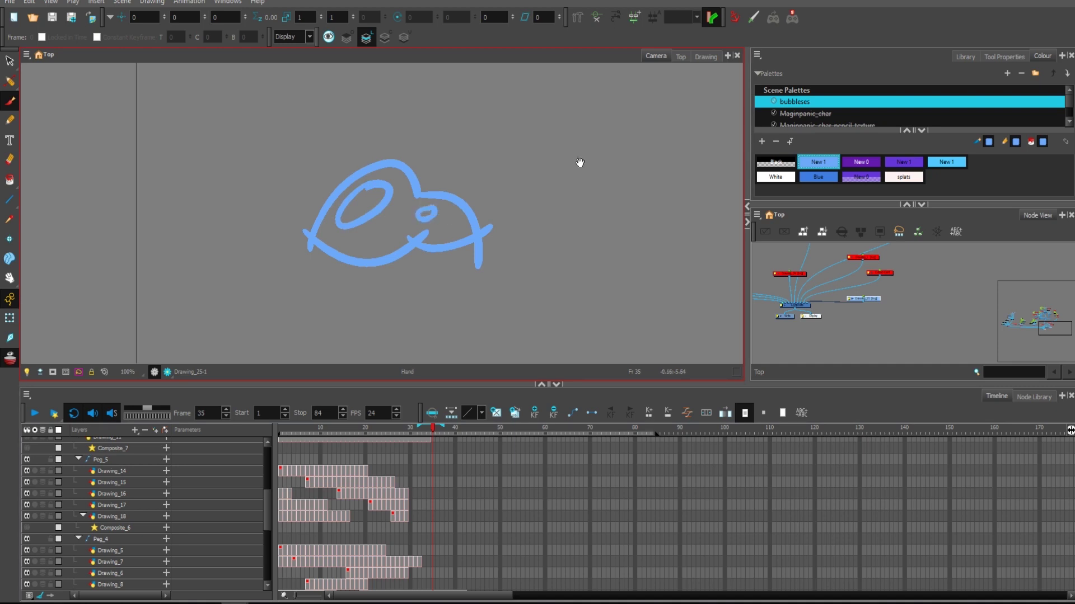
Sketch on frame 37 a bubble stretched upward on a narrow neck, with a curved waterline and a small side lobe.
{"action": "left_click_drag", "start_coordinate": [573, 154], "coordinate": [573, 184]}
{"action": "key", "text": "period"}
{"action": "key", "text": "period"}
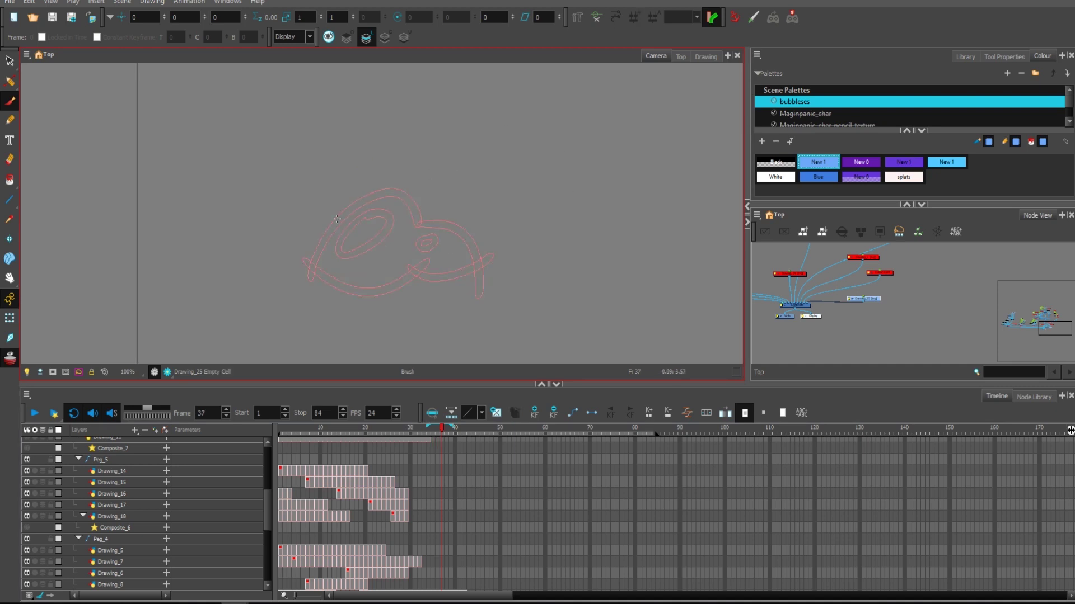
{"action": "mouse_move", "coordinate": [326, 234]}
{"action": "left_mouse_down"}
{"action": "mouse_move", "coordinate": [377, 250]}
{"action": "mouse_move", "coordinate": [410, 232]}
{"action": "left_mouse_up"}
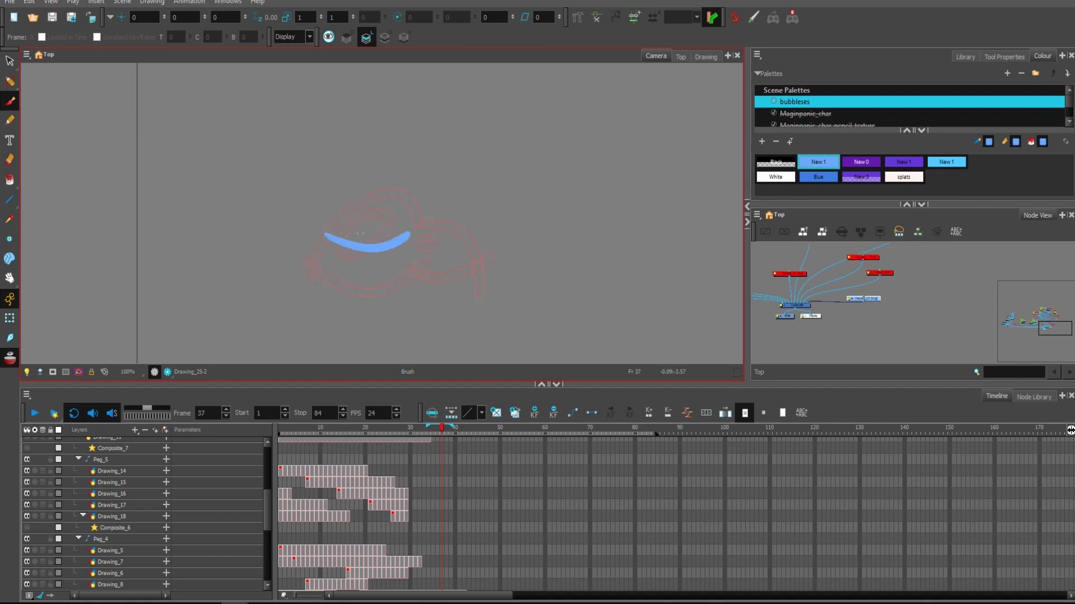
{"action": "mouse_move", "coordinate": [352, 258]}
{"action": "left_mouse_down"}
{"action": "mouse_move", "coordinate": [338, 193]}
{"action": "mouse_move", "coordinate": [341, 138]}
{"action": "mouse_move", "coordinate": [396, 121]}
{"action": "mouse_move", "coordinate": [407, 152]}
{"action": "mouse_move", "coordinate": [383, 211]}
{"action": "mouse_move", "coordinate": [399, 252]}
{"action": "left_mouse_up"}
{"action": "mouse_move", "coordinate": [394, 169]}
{"action": "left_mouse_down"}
{"action": "mouse_move", "coordinate": [429, 194]}
{"action": "mouse_move", "coordinate": [435, 147]}
{"action": "mouse_move", "coordinate": [382, 147]}
{"action": "mouse_move", "coordinate": [409, 133]}
{"action": "mouse_move", "coordinate": [395, 159]}
{"action": "left_mouse_up"}
{"action": "key", "text": "alt+t"}
{"action": "key", "text": "alt+b"}
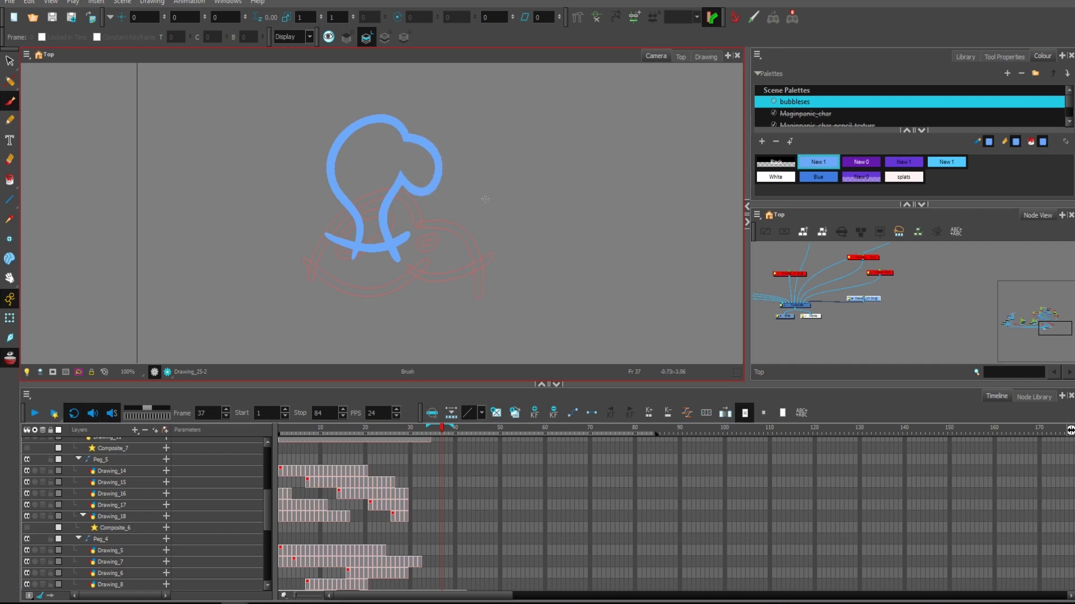
{"action": "left_click_drag", "start_coordinate": [569, 188], "coordinate": [557, 200]}
{"action": "key", "text": "1"}
{"action": "key", "text": "1"}
{"action": "key", "text": "1"}
{"action": "key", "text": "1"}
{"action": "key", "text": "2"}
{"action": "key", "text": "2"}
{"action": "key", "text": "2"}
{"action": "key", "text": "2"}
{"action": "scroll", "coordinate": [566, 176], "scroll_direction": "down", "scroll_amount": 2}
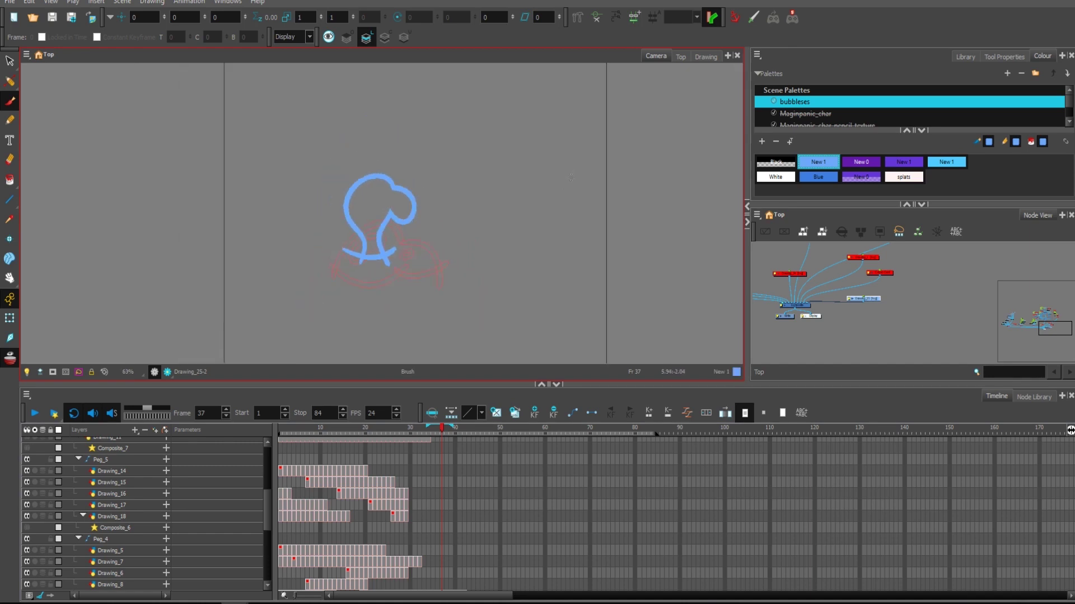
{"action": "scroll", "coordinate": [570, 168], "scroll_direction": "up", "scroll_amount": 2}
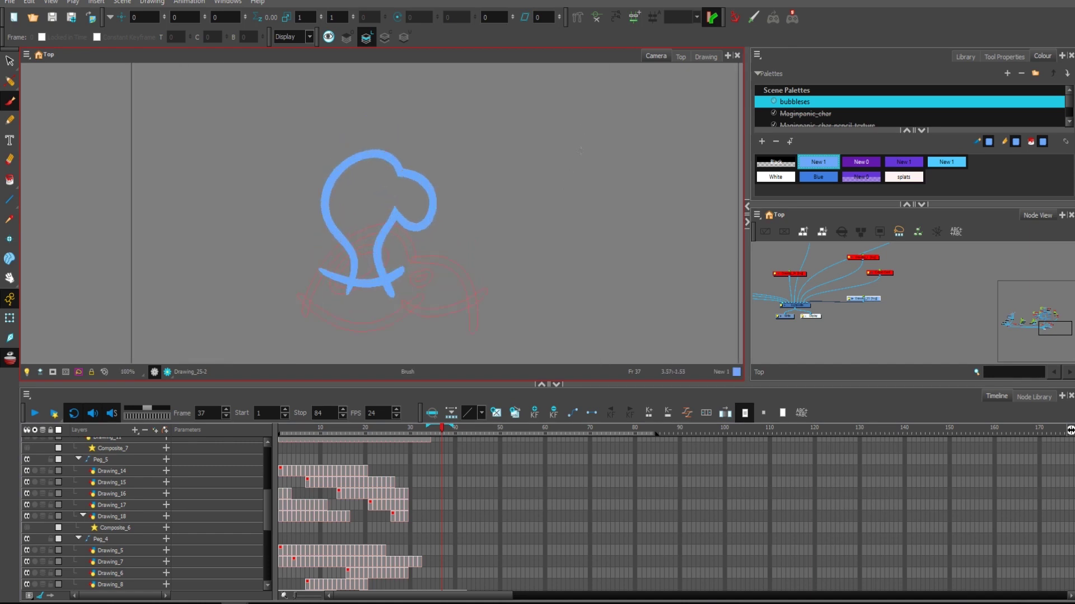
{"action": "left_click_drag", "start_coordinate": [560, 178], "coordinate": [560, 186]}
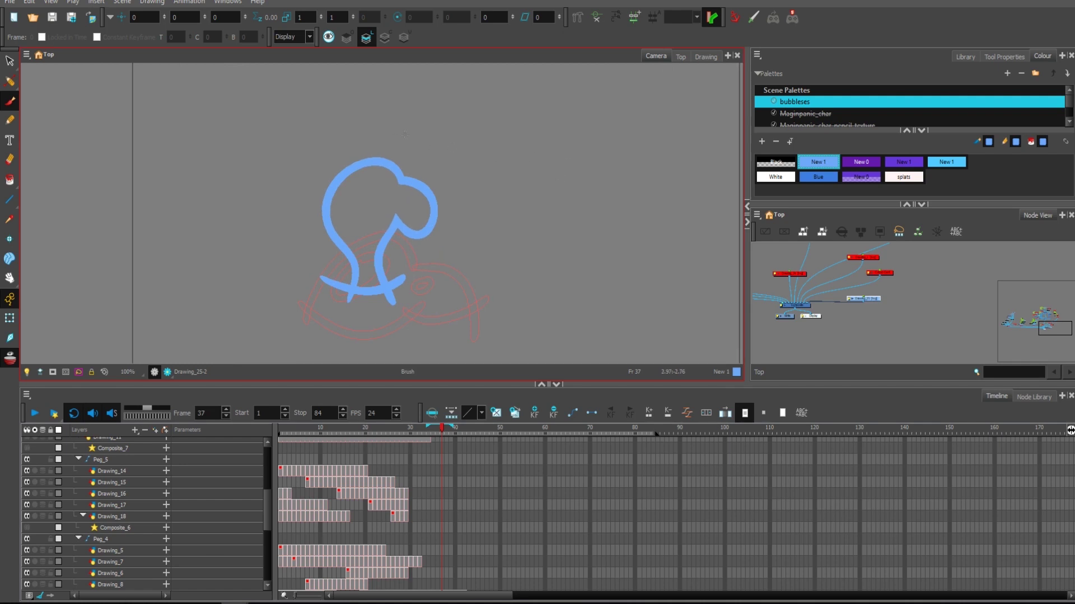
{"action": "left_click_drag", "start_coordinate": [451, 100], "coordinate": [437, 132]}
{"action": "left_click_drag", "start_coordinate": [431, 126], "coordinate": [446, 126]}
{"action": "key", "text": "ctrl+z"}
{"action": "key", "text": "ctrl+z"}
Sketch a detached egg-shaped bubble with an upward arrow beneath it on frame 38, and compare it with frame 37.
{"action": "key", "text": "period"}
{"action": "mouse_move", "coordinate": [388, 93]}
{"action": "left_mouse_down"}
{"action": "mouse_move", "coordinate": [353, 107]}
{"action": "mouse_move", "coordinate": [341, 152]}
{"action": "mouse_move", "coordinate": [371, 193]}
{"action": "mouse_move", "coordinate": [403, 194]}
{"action": "mouse_move", "coordinate": [428, 168]}
{"action": "mouse_move", "coordinate": [427, 143]}
{"action": "mouse_move", "coordinate": [385, 92]}
{"action": "left_mouse_up"}
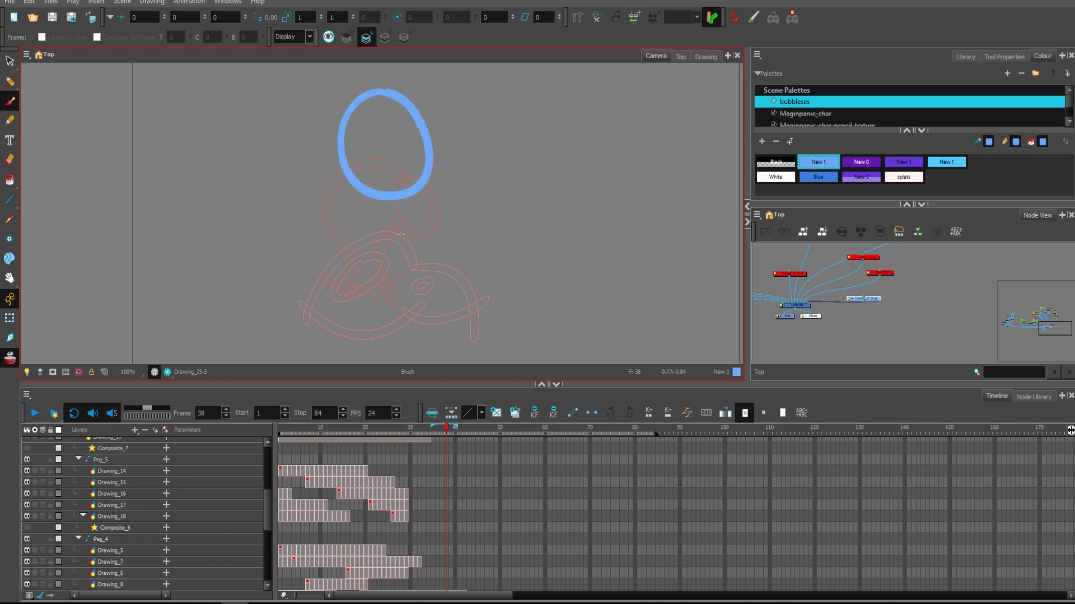
{"action": "left_click_drag", "start_coordinate": [401, 235], "coordinate": [398, 213]}
{"action": "key", "text": "comma"}
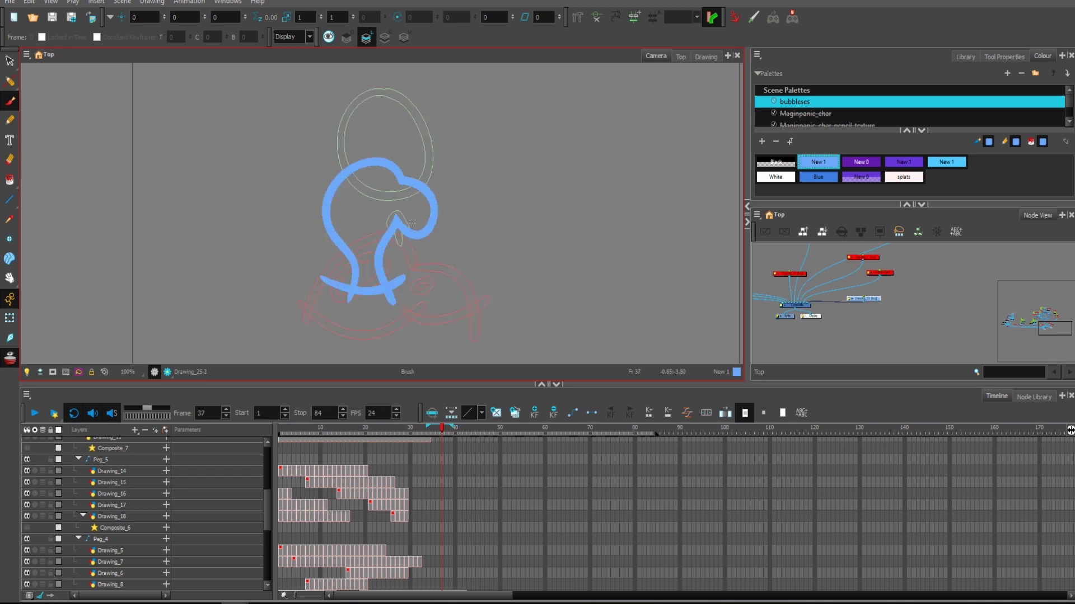
{"action": "mouse_move", "coordinate": [424, 195]}
{"action": "left_mouse_down"}
{"action": "mouse_move", "coordinate": [383, 162]}
{"action": "mouse_move", "coordinate": [343, 181]}
{"action": "mouse_move", "coordinate": [378, 233]}
{"action": "mouse_move", "coordinate": [436, 168]}
{"action": "left_mouse_up"}
{"action": "key", "text": "period"}
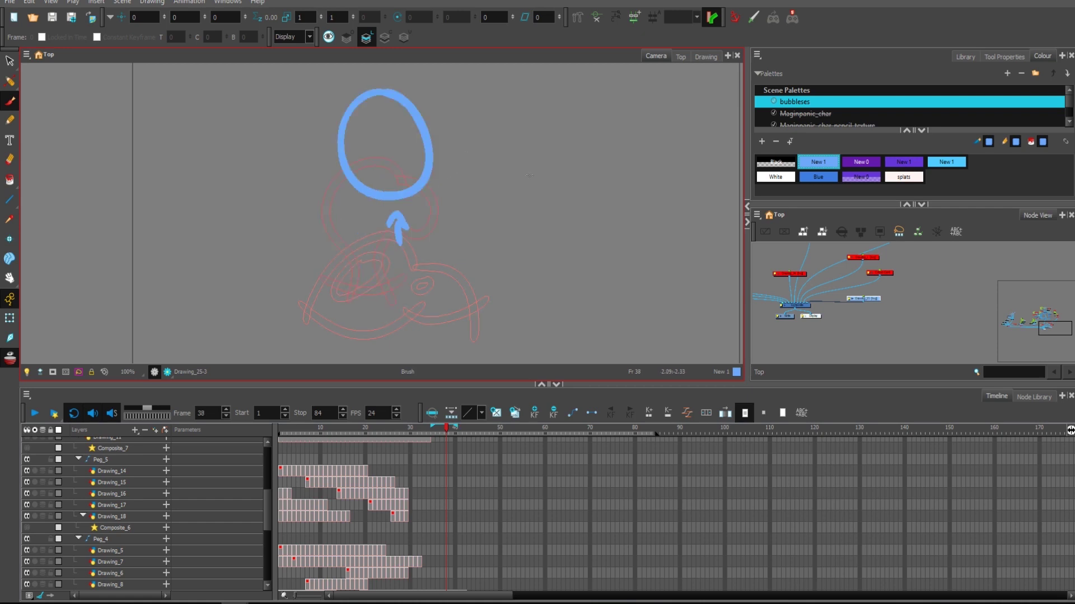
{"action": "key", "text": "1"}
{"action": "left_click_drag", "start_coordinate": [540, 215], "coordinate": [551, 193]}
{"action": "key", "text": "1"}
{"action": "key", "text": "1"}
{"action": "key", "text": "2"}
{"action": "key", "text": "2"}
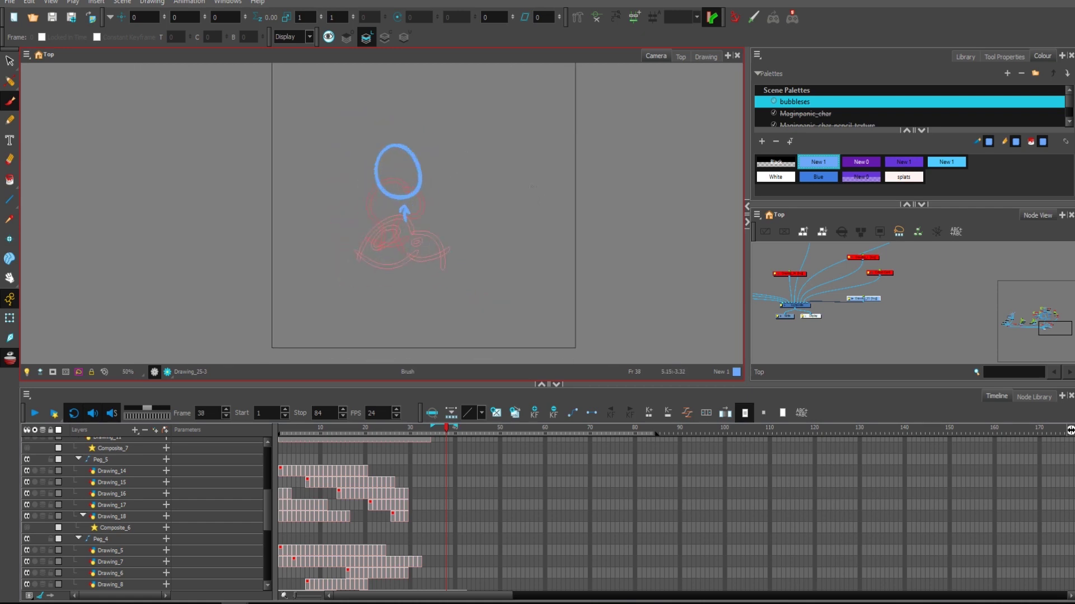
Delete the bubble sketch's drawing node along with its drawing files and element folders.
{"action": "key", "text": "alt+s"}
{"action": "left_click", "coordinate": [870, 307]}
{"action": "key", "text": "Delete"}
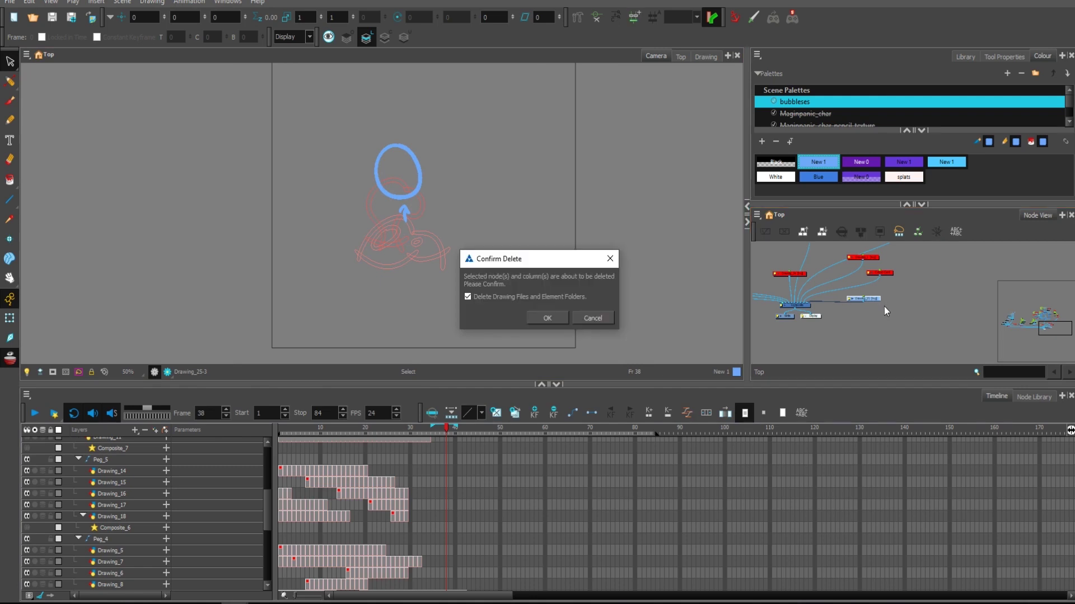
{"action": "left_click", "coordinate": [547, 318]}
{"action": "key", "text": "1"}
{"action": "key", "text": "1"}
{"action": "left_click_drag", "start_coordinate": [911, 292], "coordinate": [949, 314]}
{"action": "key", "text": "1"}
{"action": "key", "text": "2"}
{"action": "key", "text": "2"}
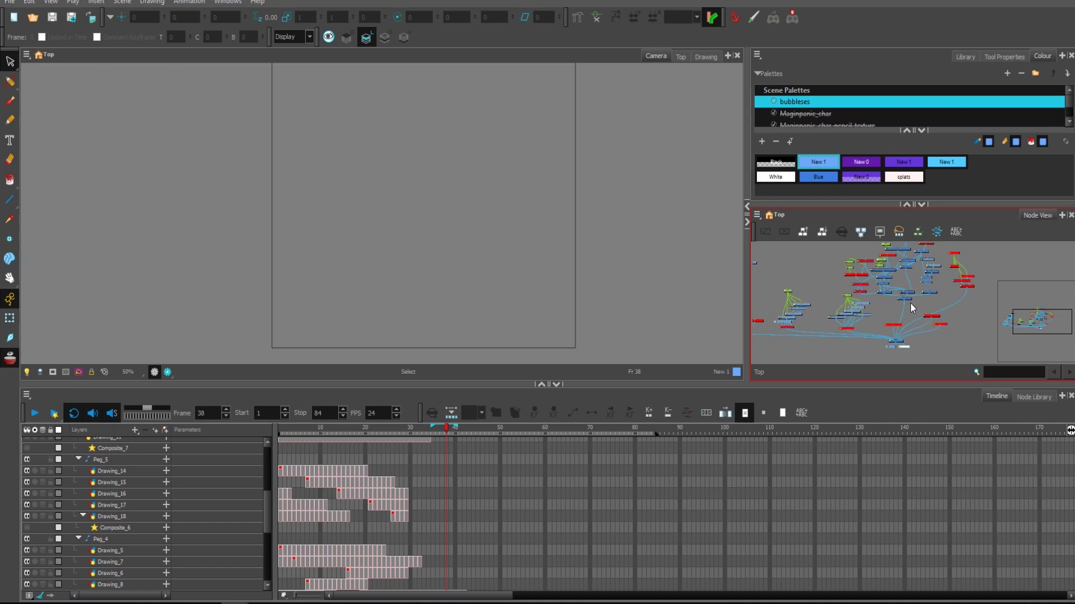
{"action": "scroll", "coordinate": [620, 239], "scroll_direction": "down", "scroll_amount": 2}
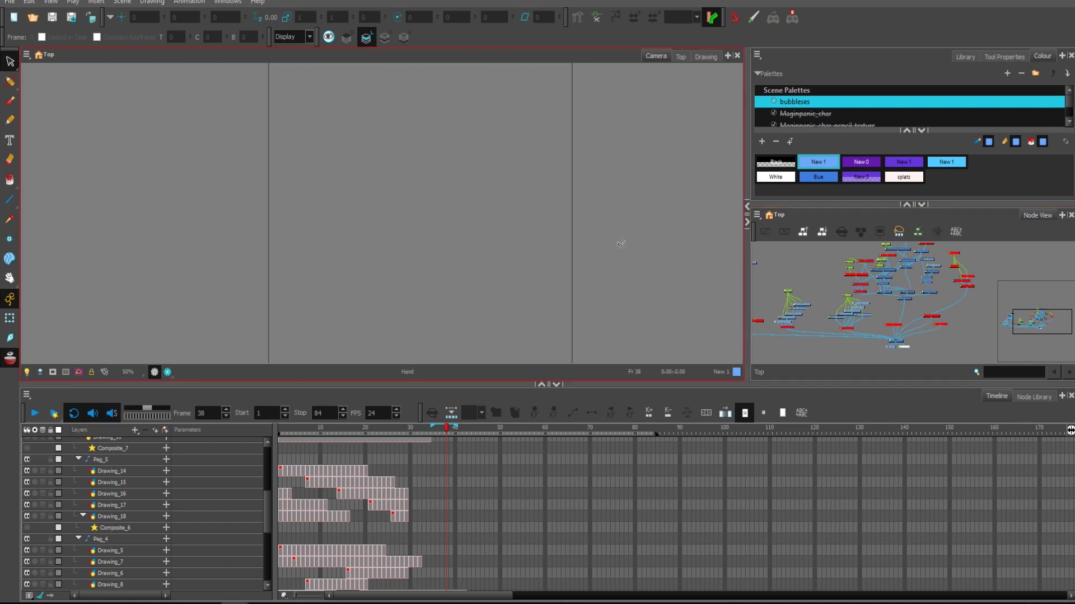
{"action": "scroll", "coordinate": [607, 235], "scroll_direction": "down", "scroll_amount": 2}
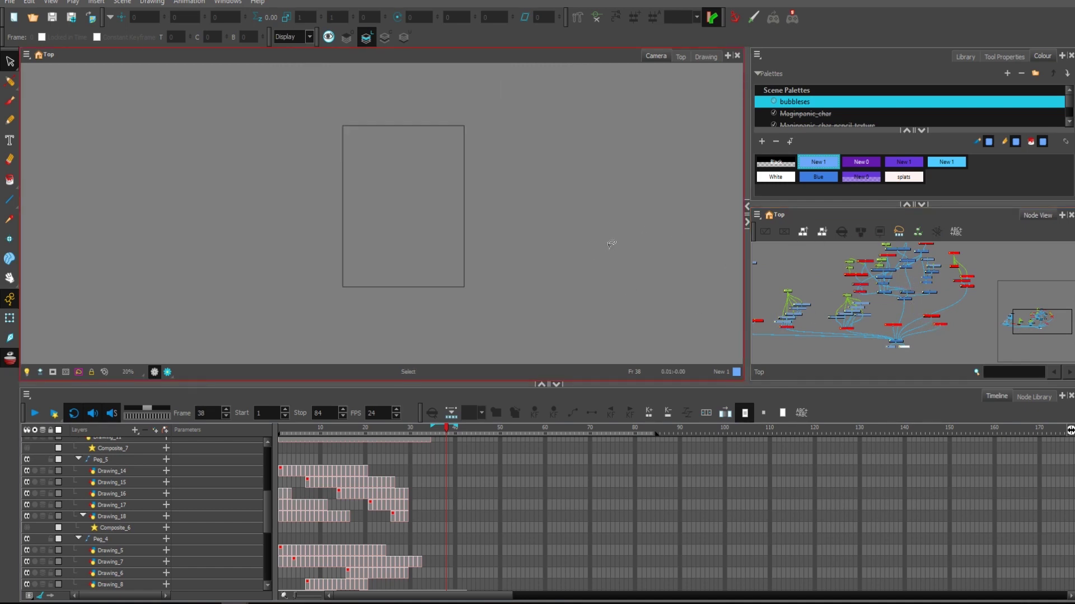
{"action": "scroll", "coordinate": [605, 243], "scroll_direction": "up", "scroll_amount": 1}
{"action": "left_click_drag", "start_coordinate": [597, 230], "coordinate": [601, 236]}
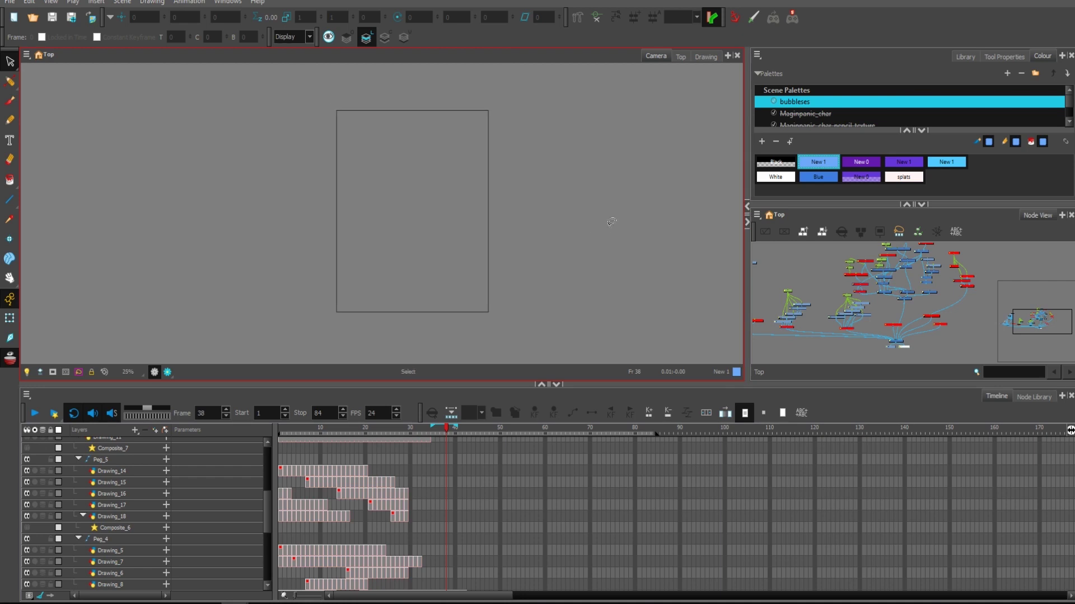
Examine the reflection node network up close around the Transparency_2 and Refract_2 nodes, and its overall layout.
{"action": "scroll", "coordinate": [907, 302], "scroll_direction": "up", "scroll_amount": 6}
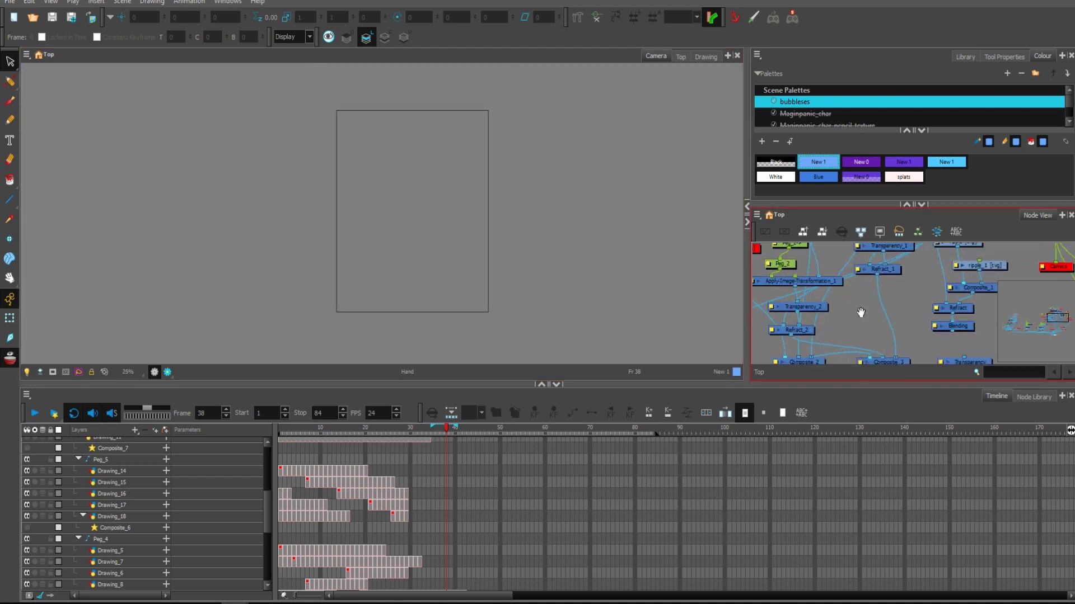
{"action": "scroll", "coordinate": [861, 312], "scroll_direction": "up", "scroll_amount": 2}
{"action": "left_click", "coordinate": [844, 314]}
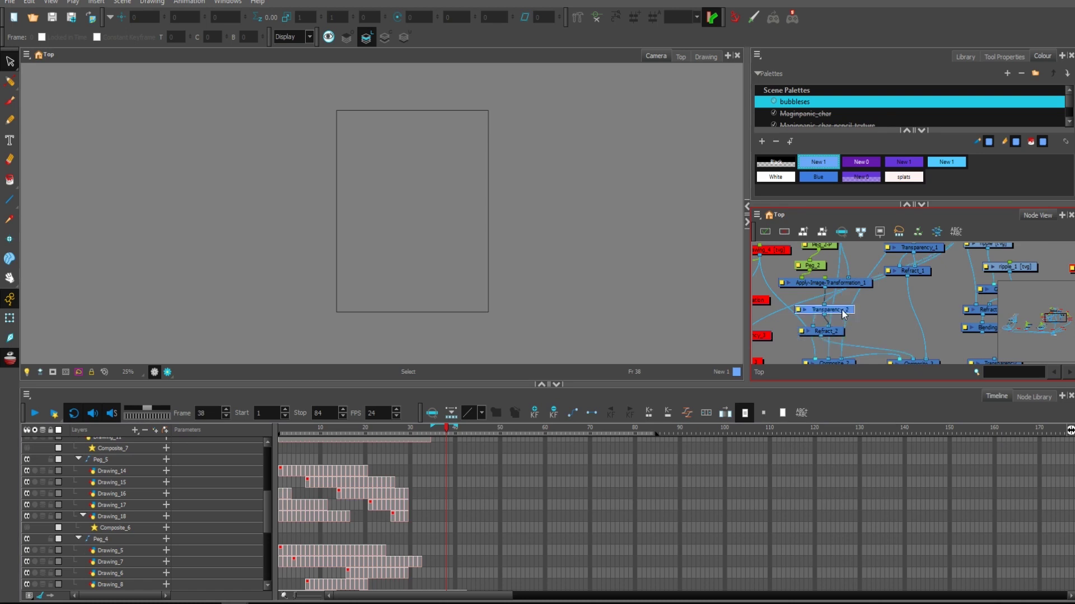
{"action": "scroll", "coordinate": [906, 300], "scroll_direction": "down", "scroll_amount": 3}
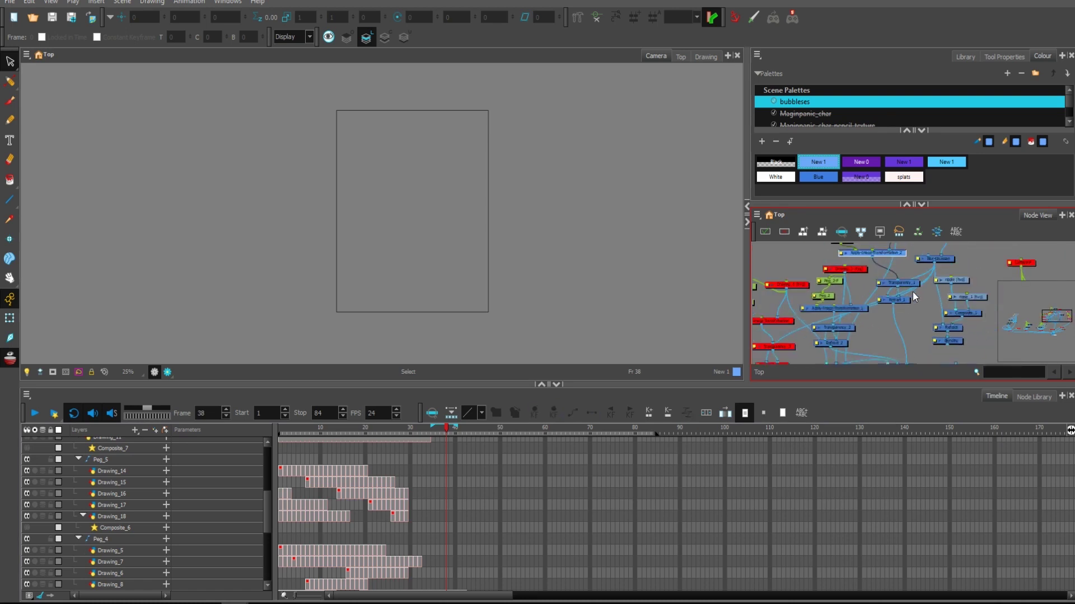
{"action": "scroll", "coordinate": [928, 321], "scroll_direction": "down", "scroll_amount": 4}
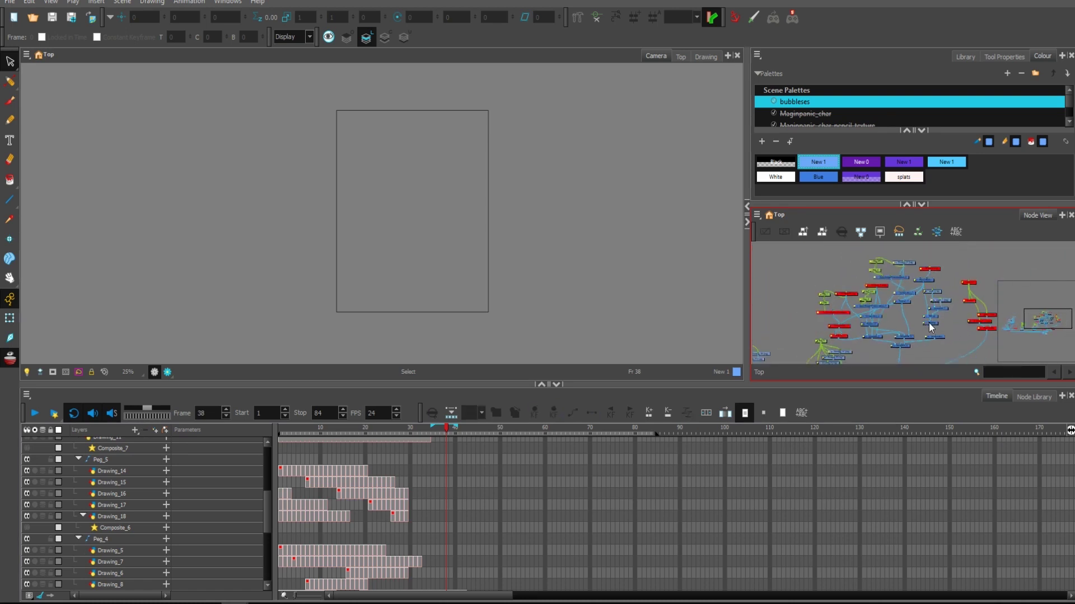
{"action": "left_click_drag", "start_coordinate": [909, 326], "coordinate": [935, 311]}
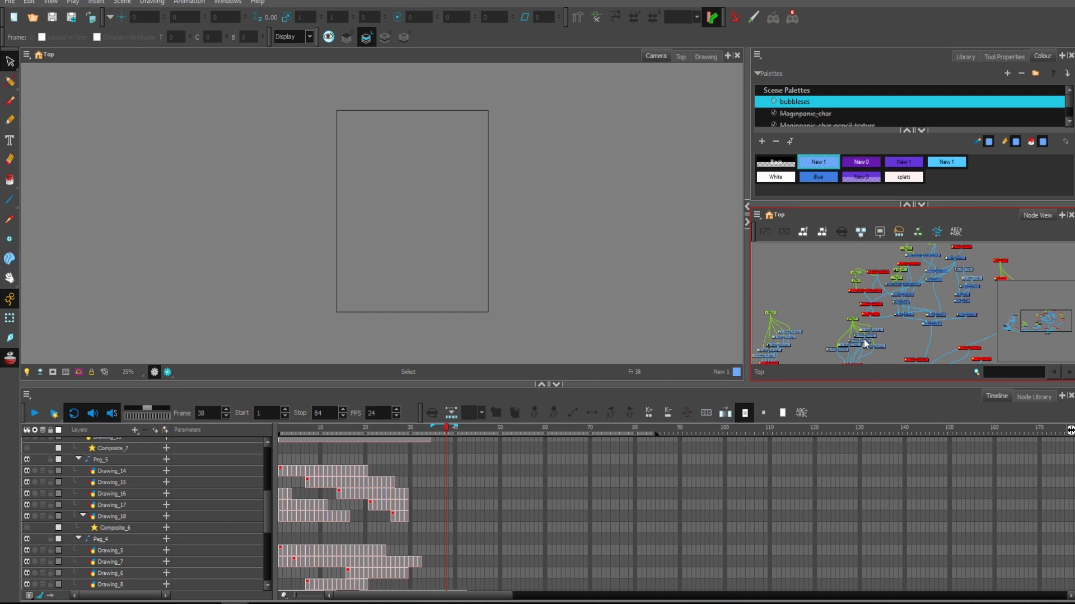
{"action": "left_click_drag", "start_coordinate": [866, 344], "coordinate": [886, 324]}
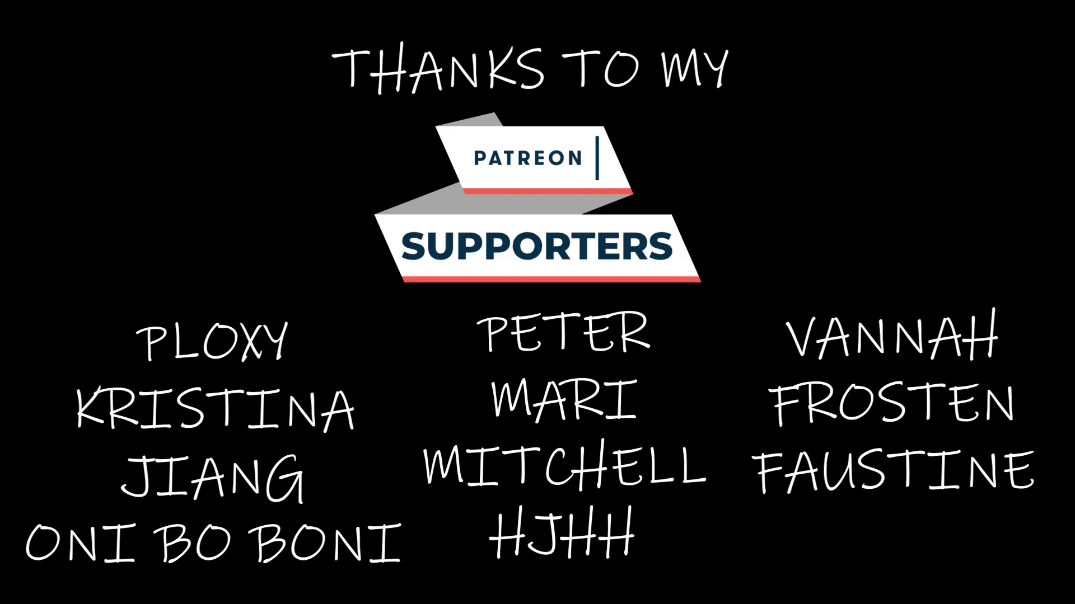